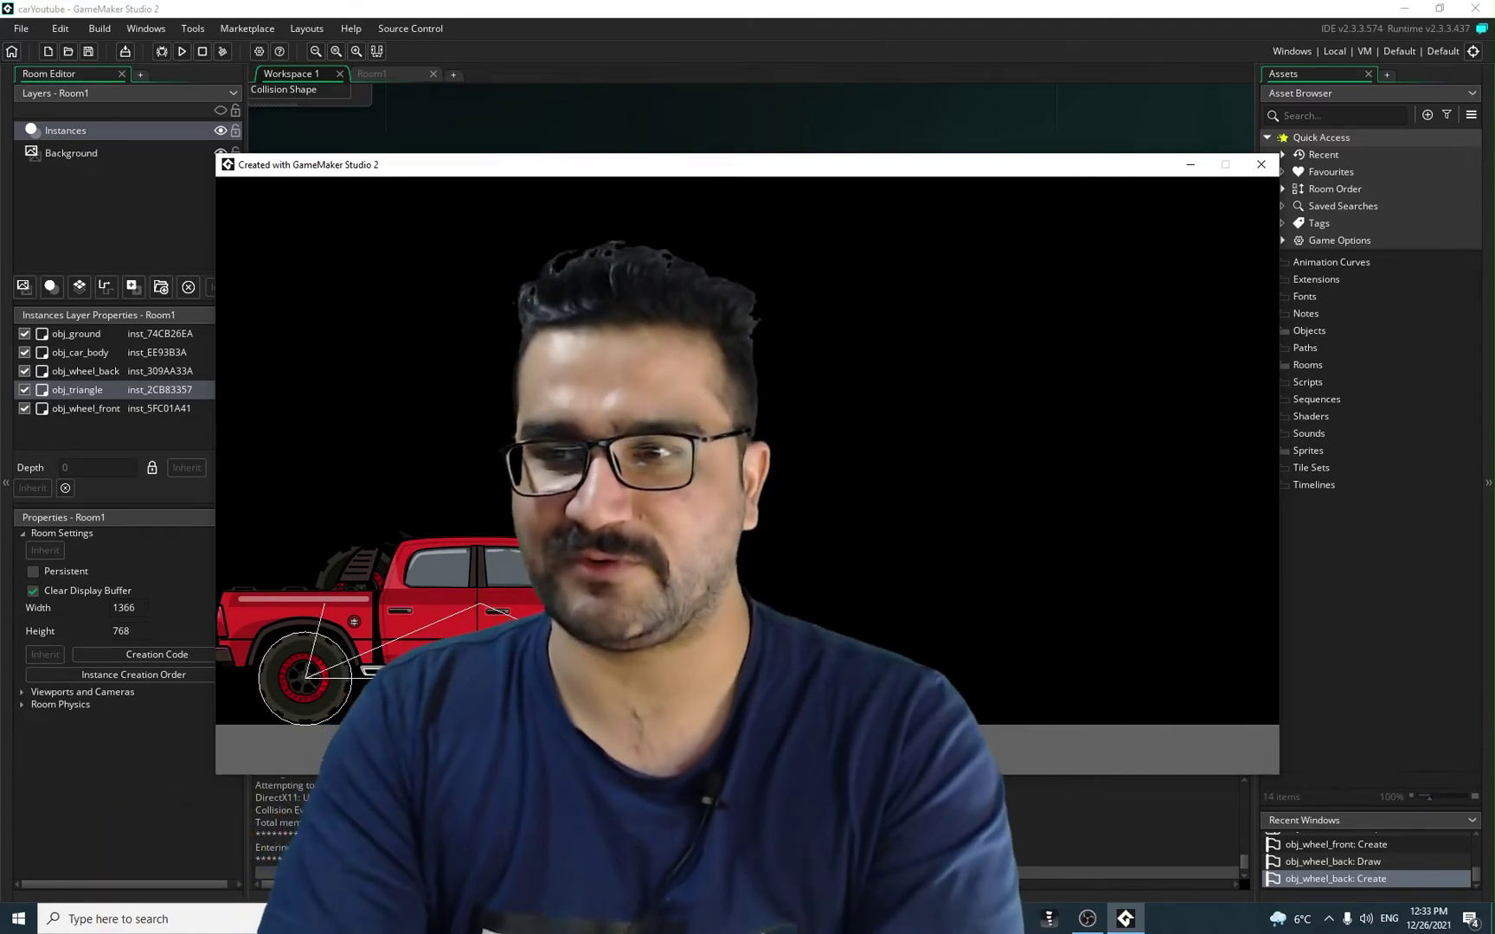
Step: Drive the truck right toward the ramp in the running game
{"action": "key", "text": "Right"}
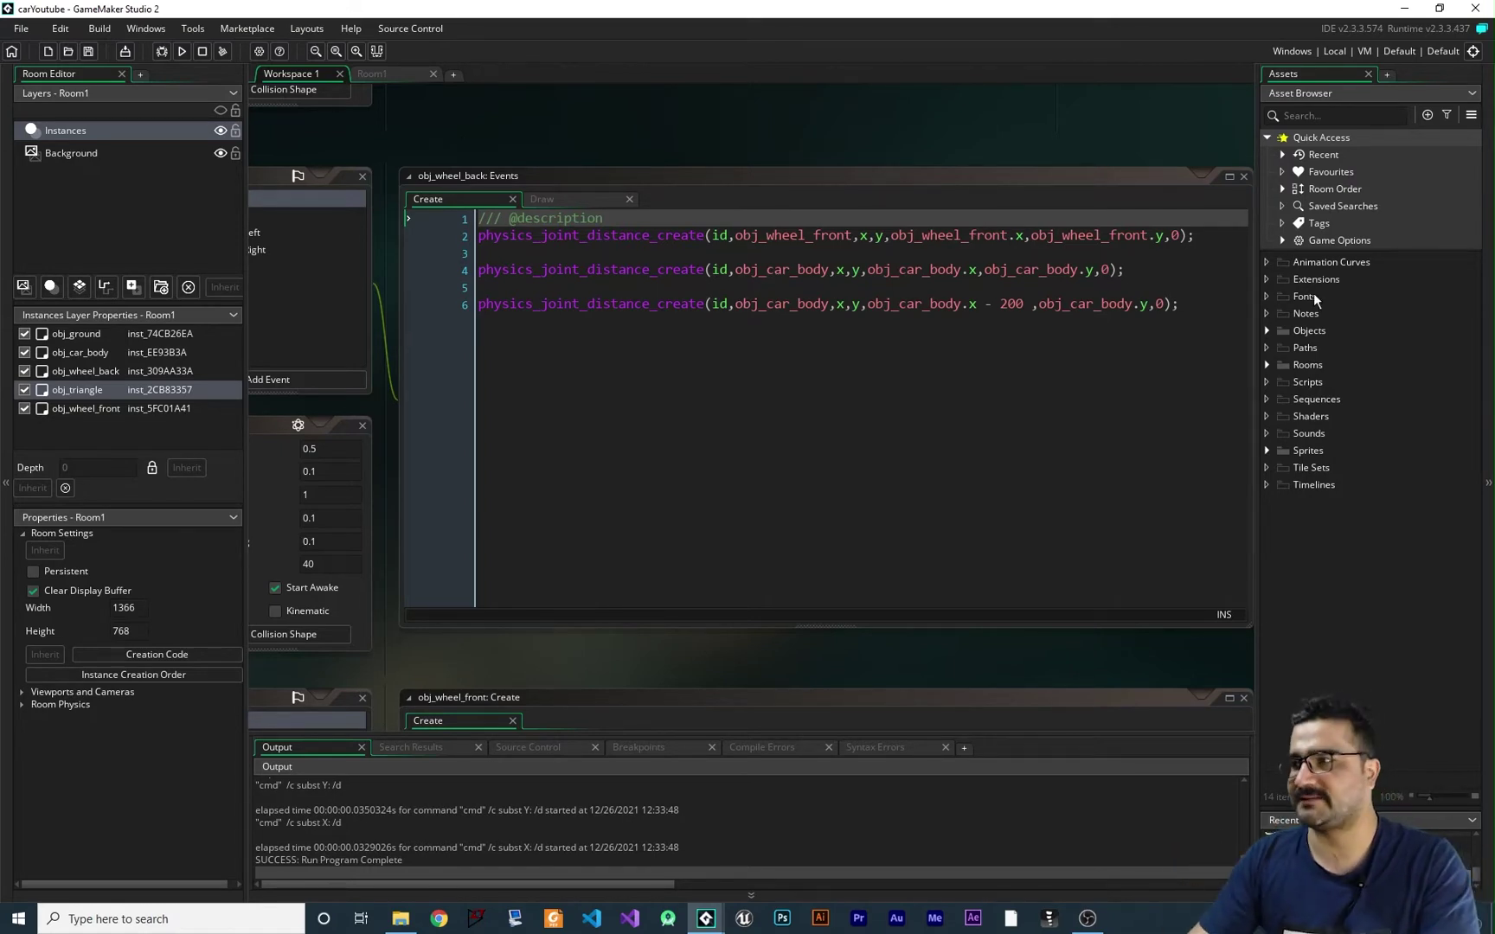
Step: Open obj_car_body from the Objects list and bring up its physics collision shape editor
{"action": "left_click", "coordinate": [1266, 331]}
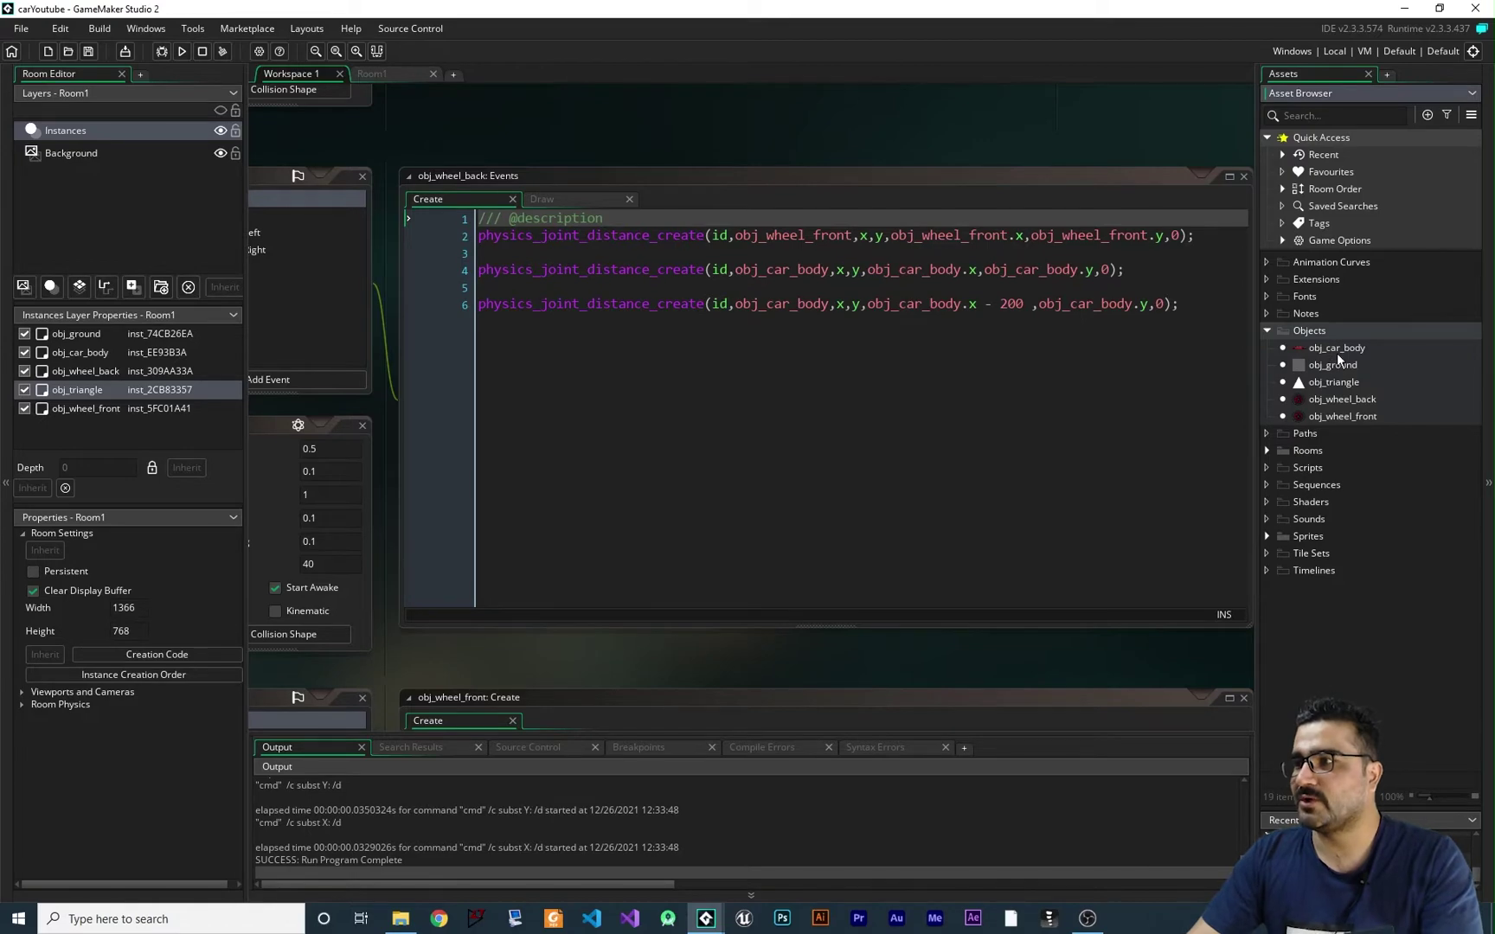
{"action": "double_click", "coordinate": [1335, 351]}
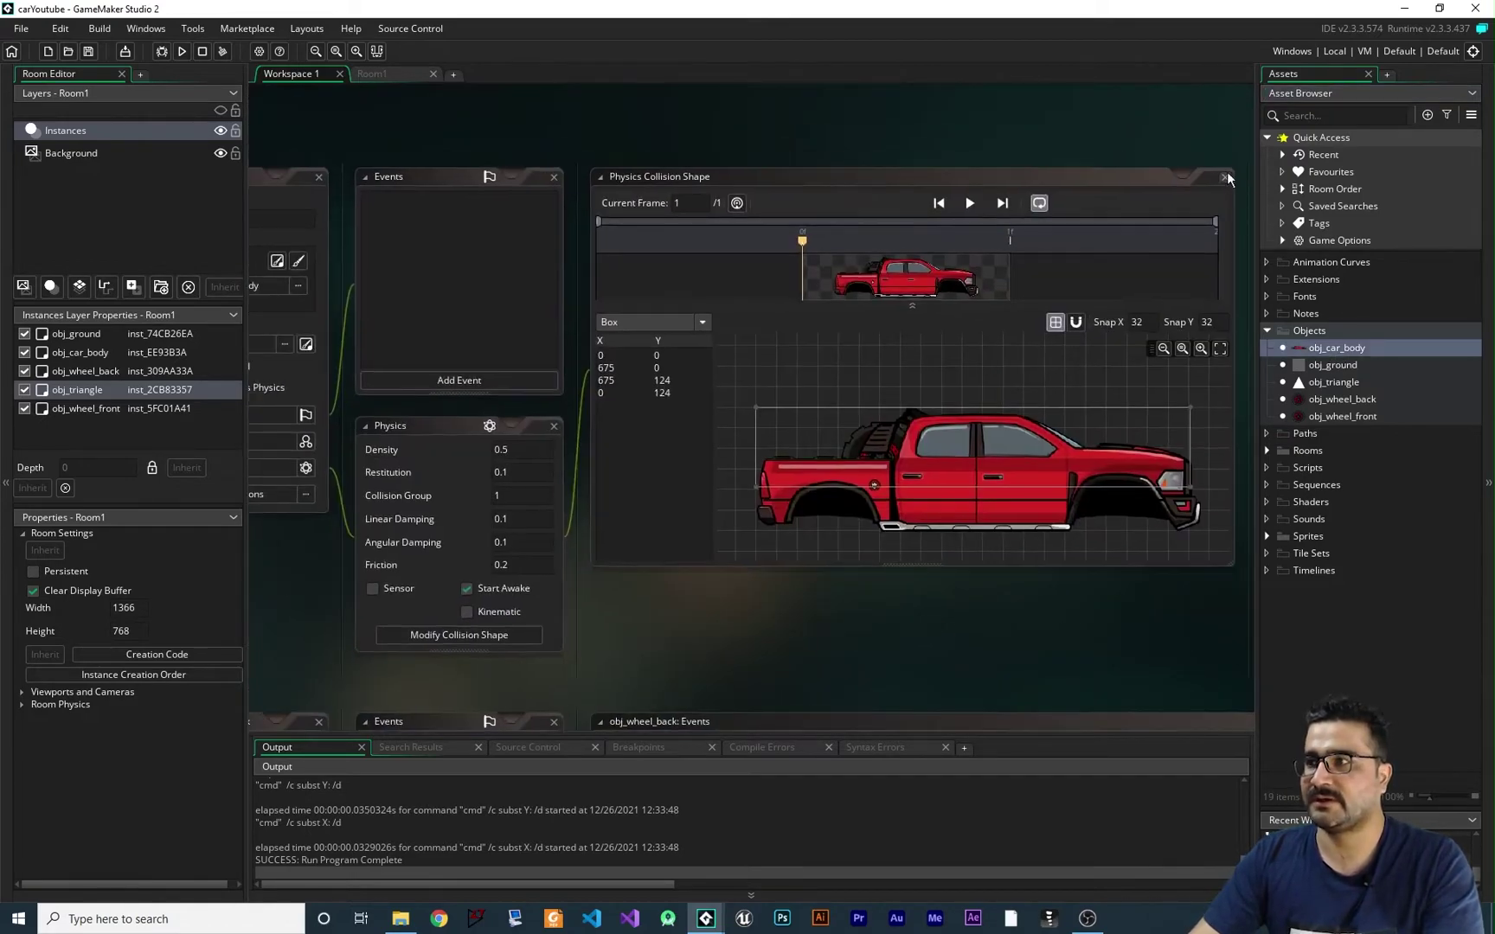
{"action": "left_click", "coordinate": [1224, 177]}
{"action": "middle_click_drag", "start_coordinate": [638, 591], "coordinate": [906, 557]}
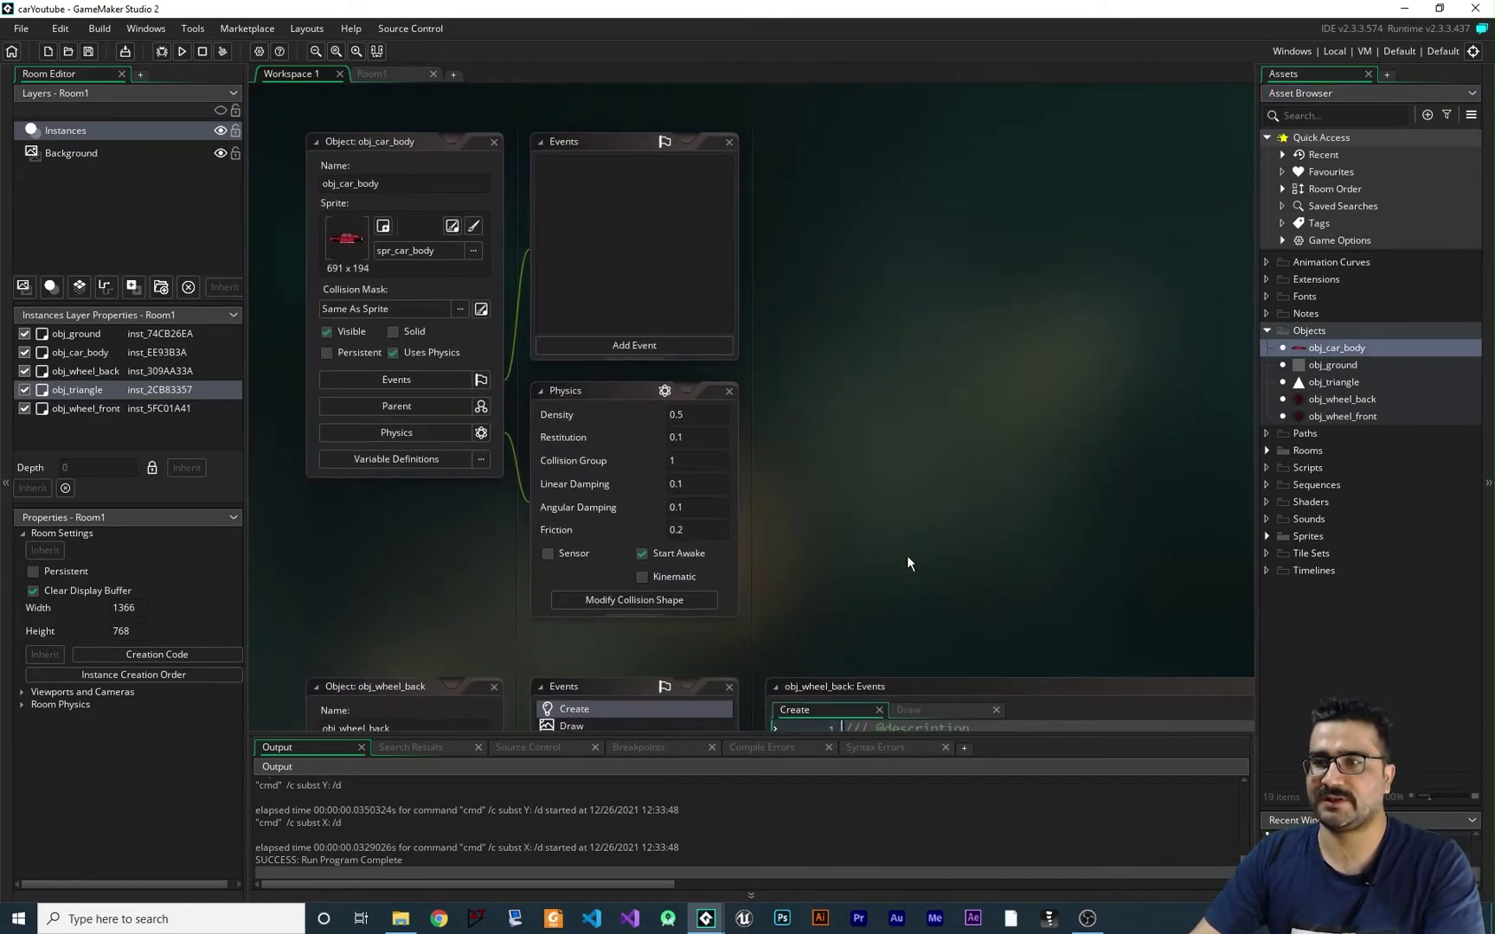
{"action": "left_click", "coordinate": [627, 601]}
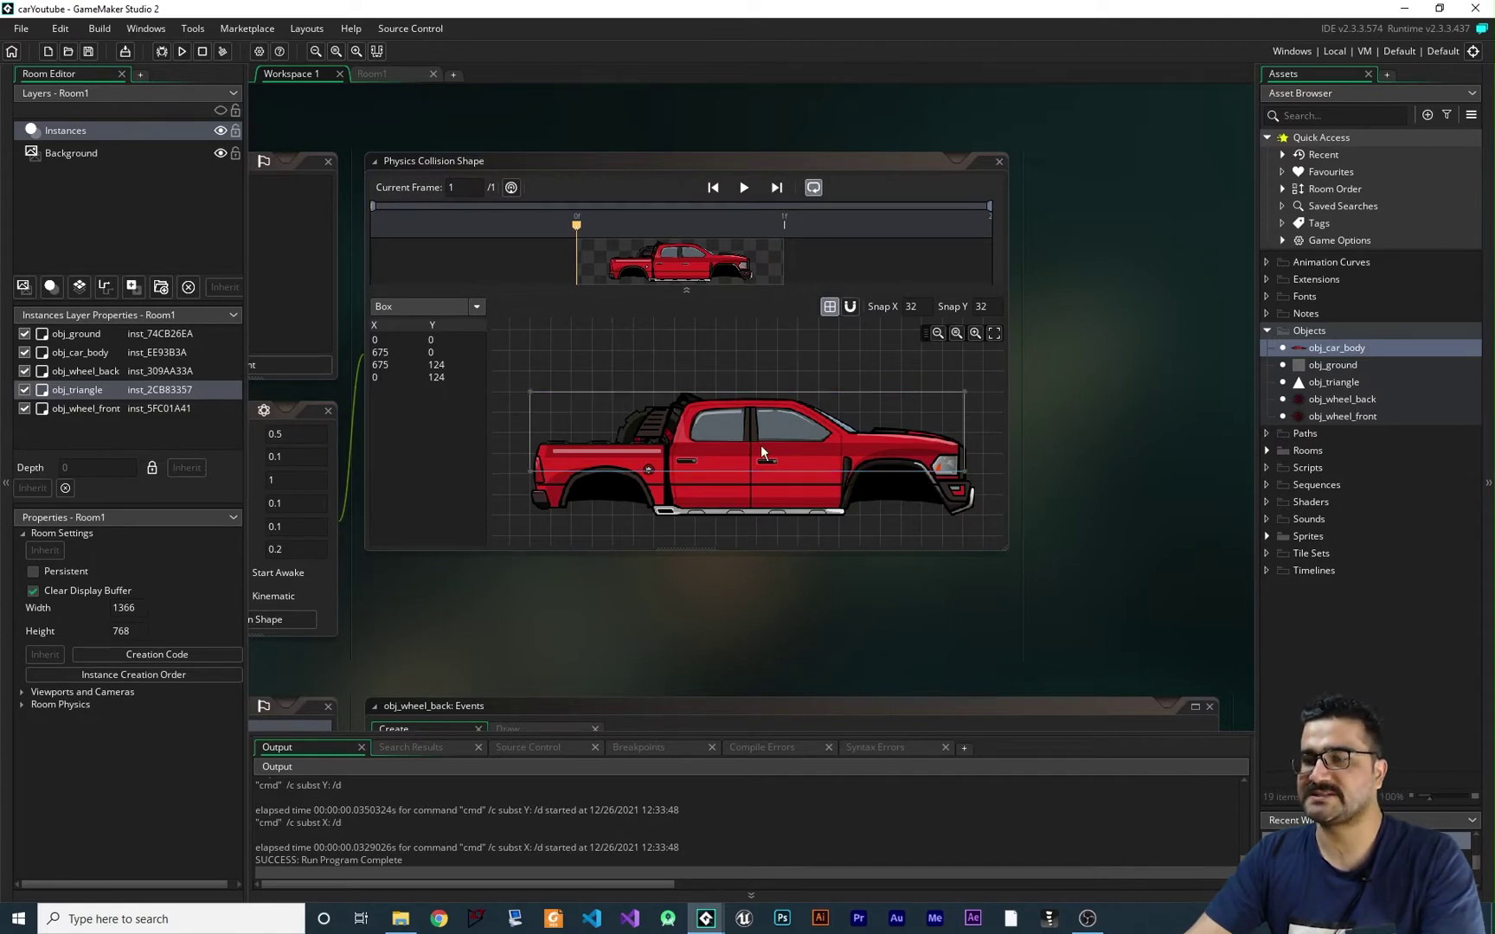
Step: Zoom and pan the collision canvas to centre the whole truck and its box
{"action": "scroll", "coordinate": [785, 451], "scroll_direction": "up", "scroll_amount": 5}
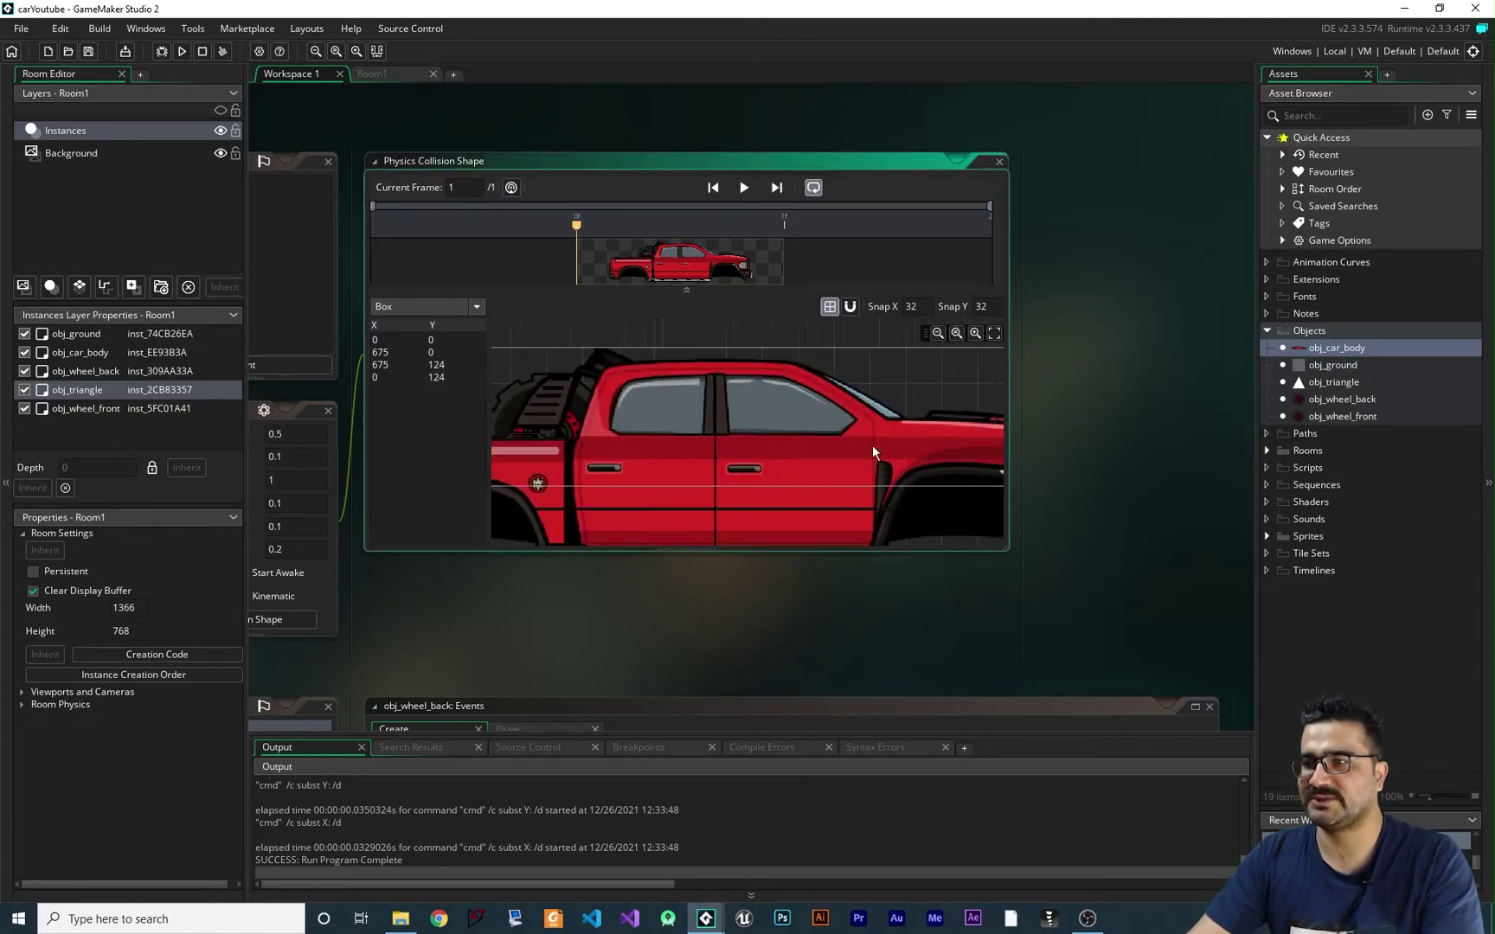
{"action": "middle_click_drag", "start_coordinate": [872, 445], "coordinate": [705, 452]}
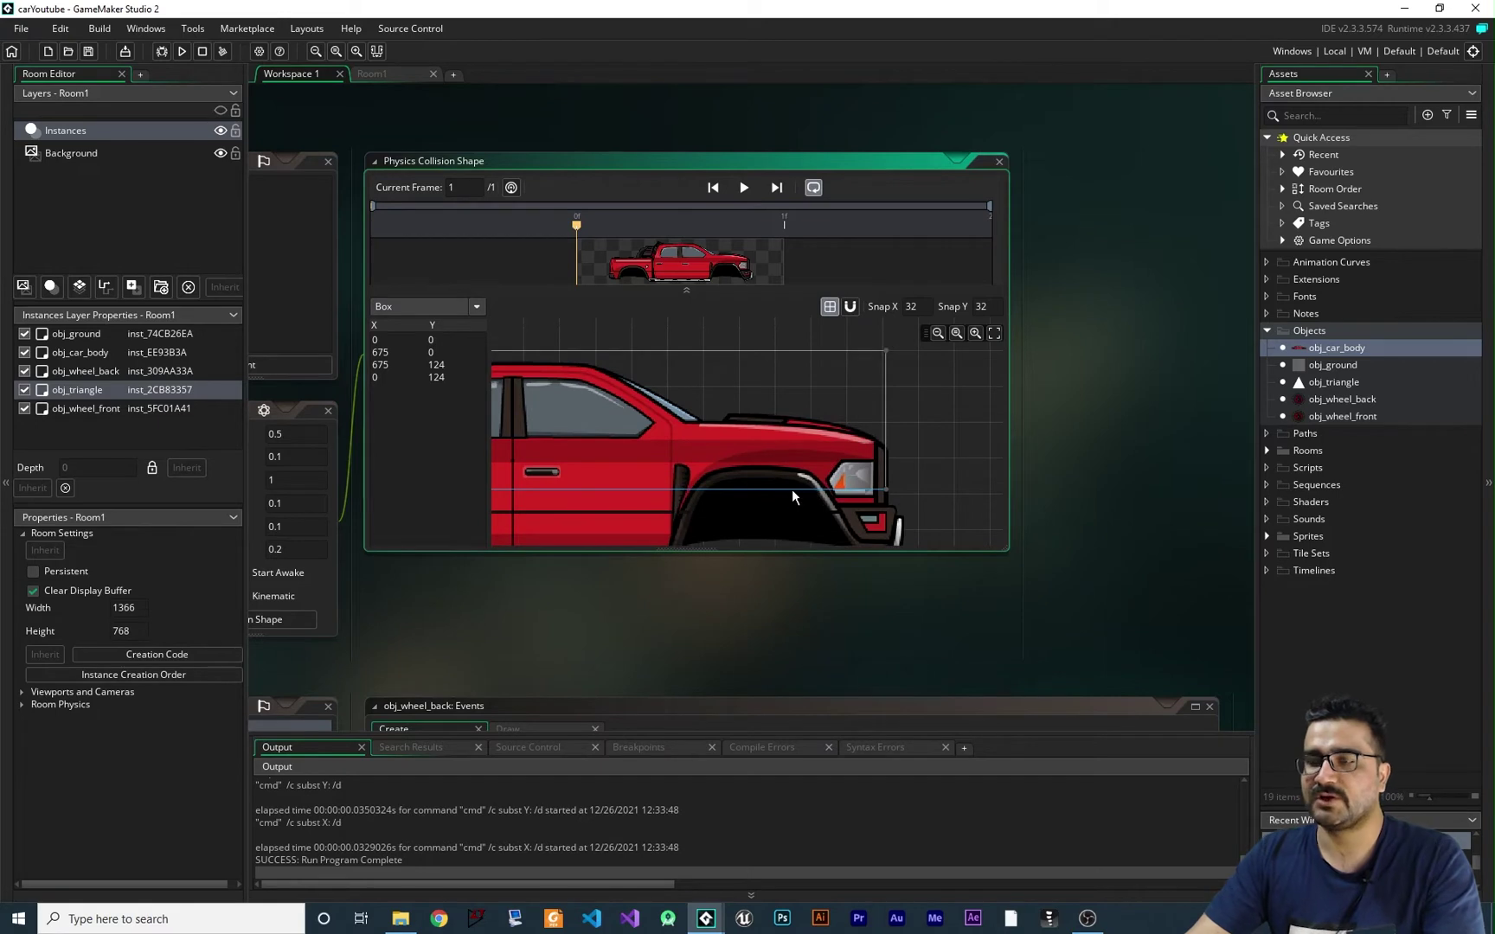
{"action": "scroll", "coordinate": [744, 470], "scroll_direction": "down", "scroll_amount": 2}
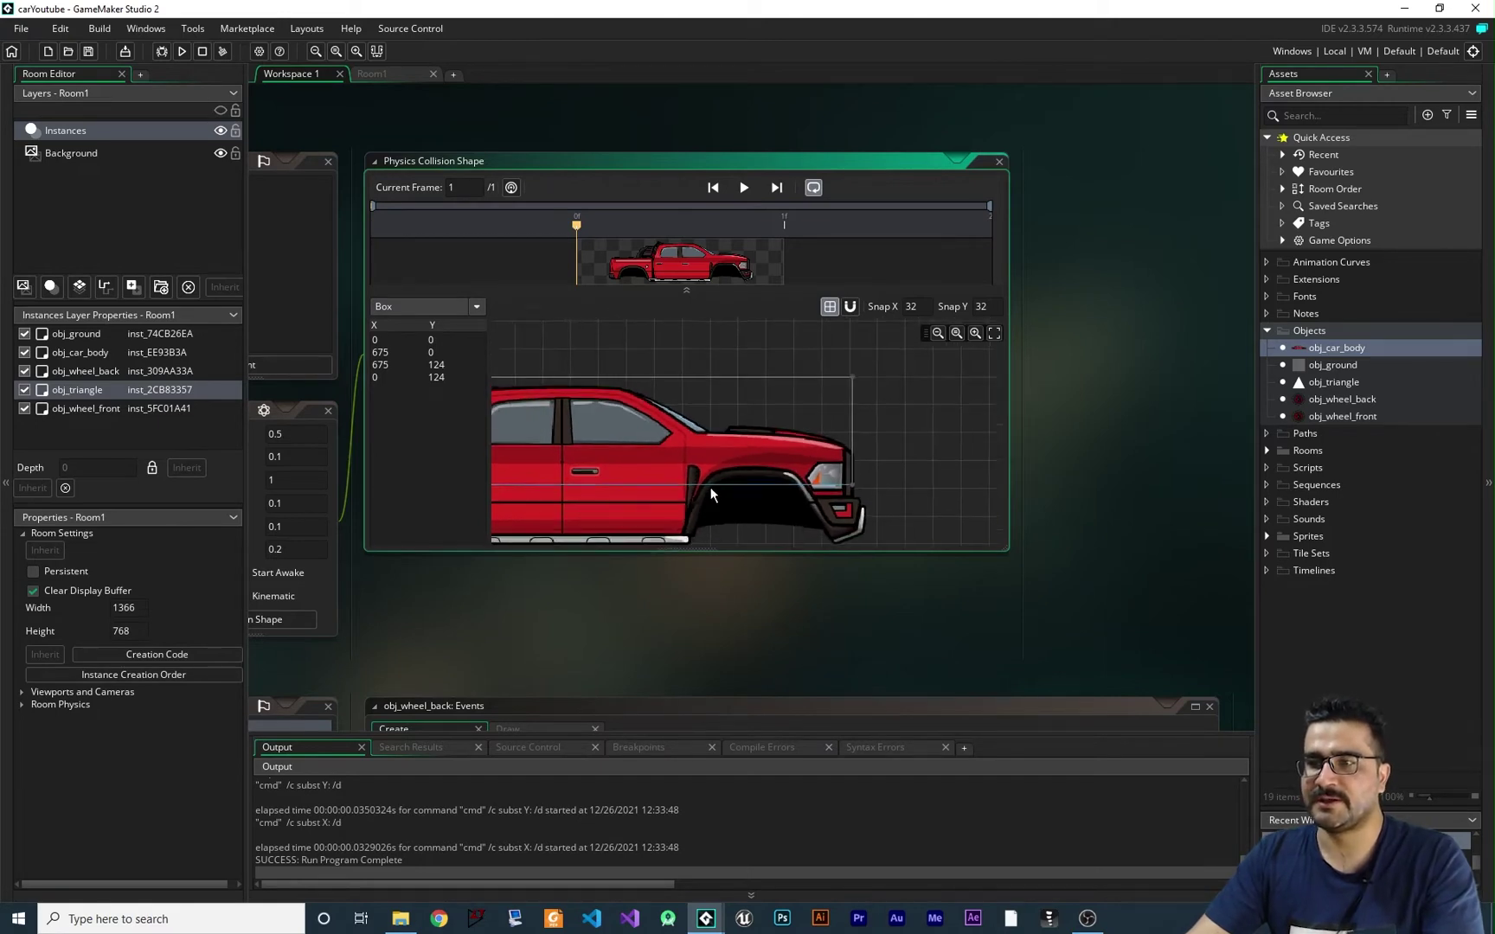
{"action": "middle_click_drag", "start_coordinate": [710, 487], "coordinate": [791, 468]}
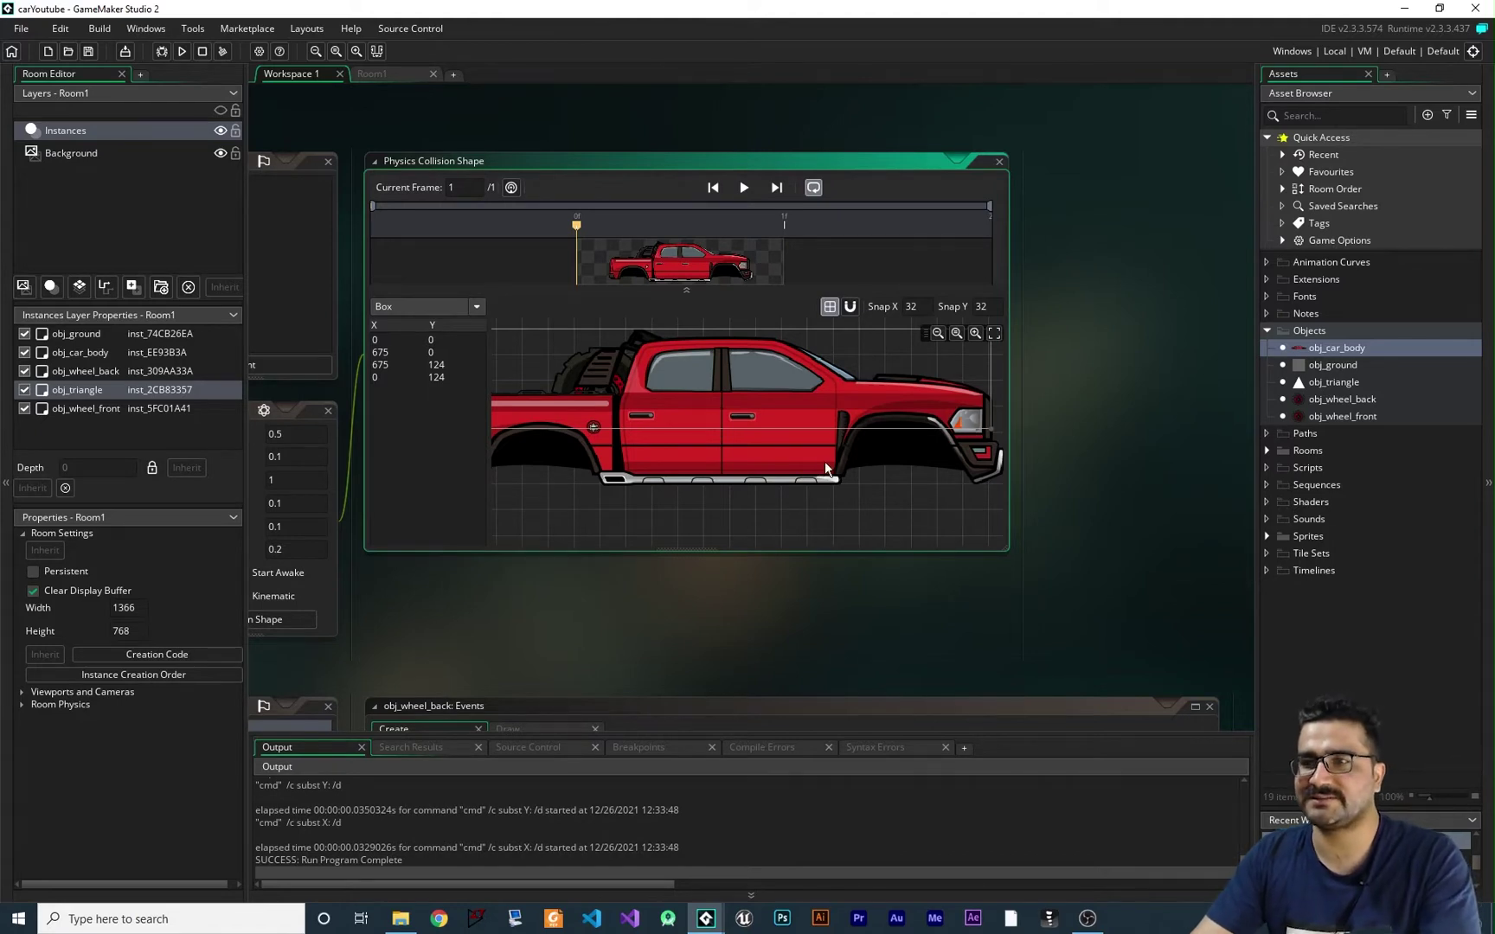
{"action": "middle_click_drag", "start_coordinate": [844, 471], "coordinate": [835, 504]}
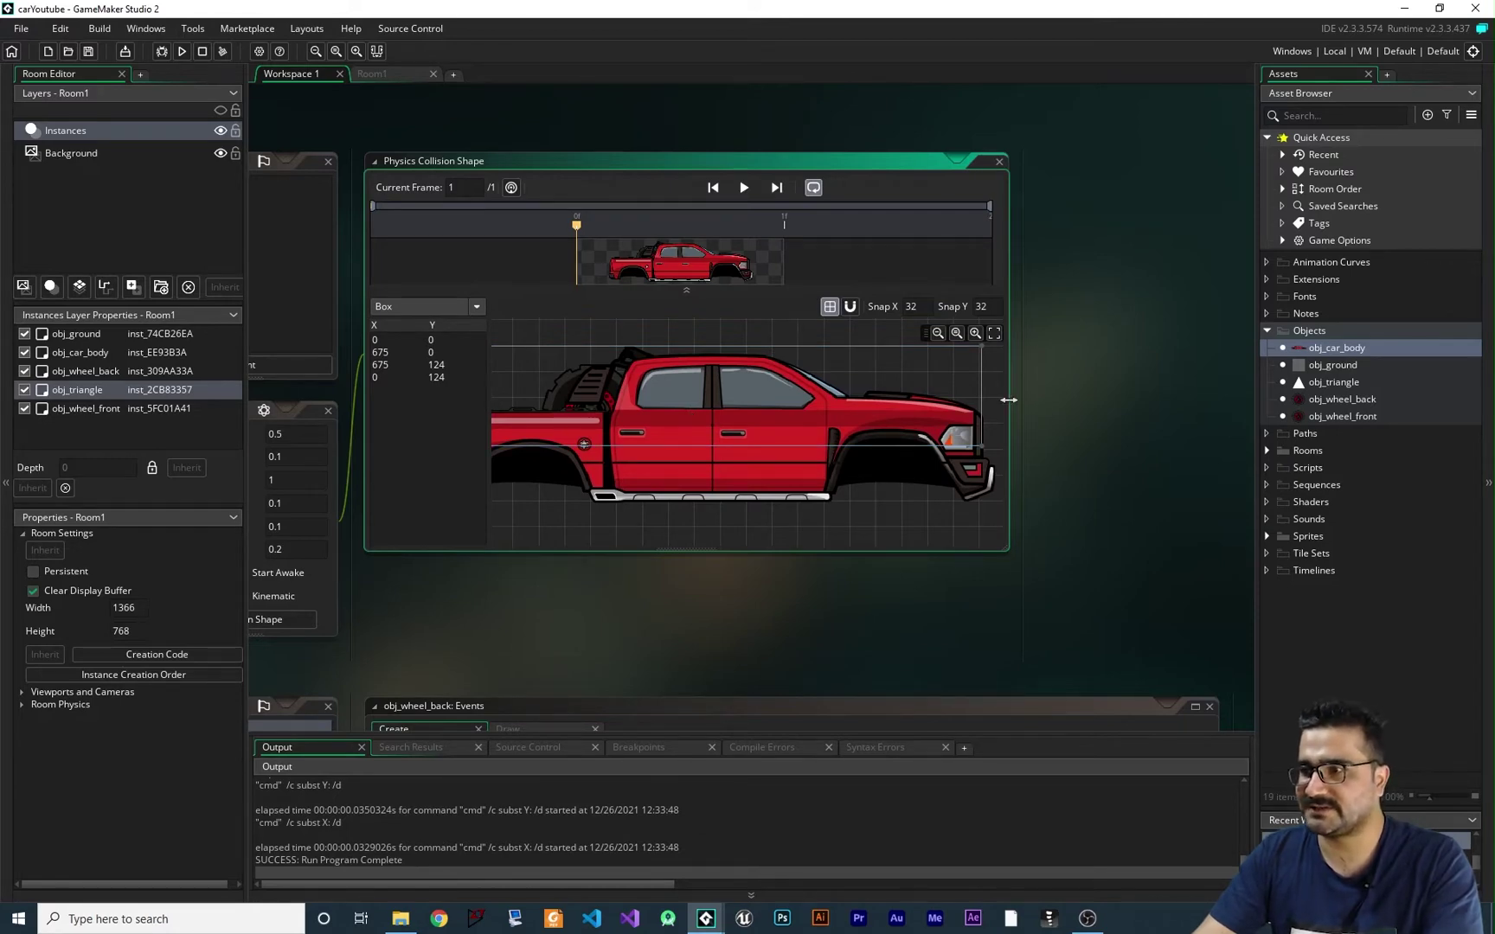
Step: Widen and heighten the collision shape editor with the side panels hidden
{"action": "left_click_drag", "start_coordinate": [1009, 400], "coordinate": [1250, 455]}
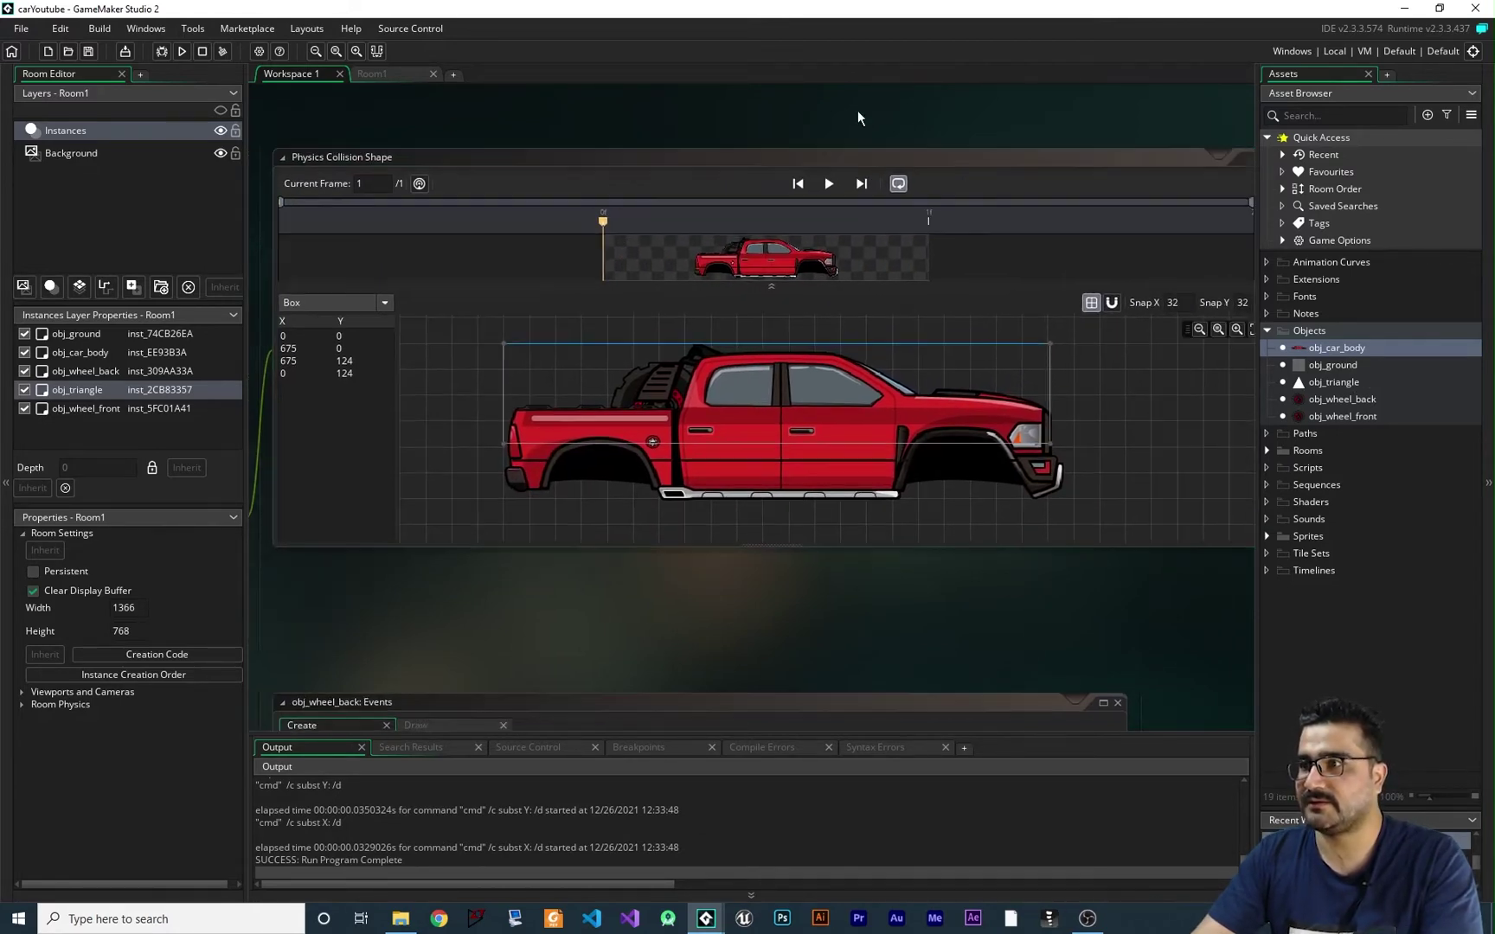
{"action": "key", "text": "F12"}
{"action": "middle_click_drag", "start_coordinate": [631, 606], "coordinate": [813, 620]}
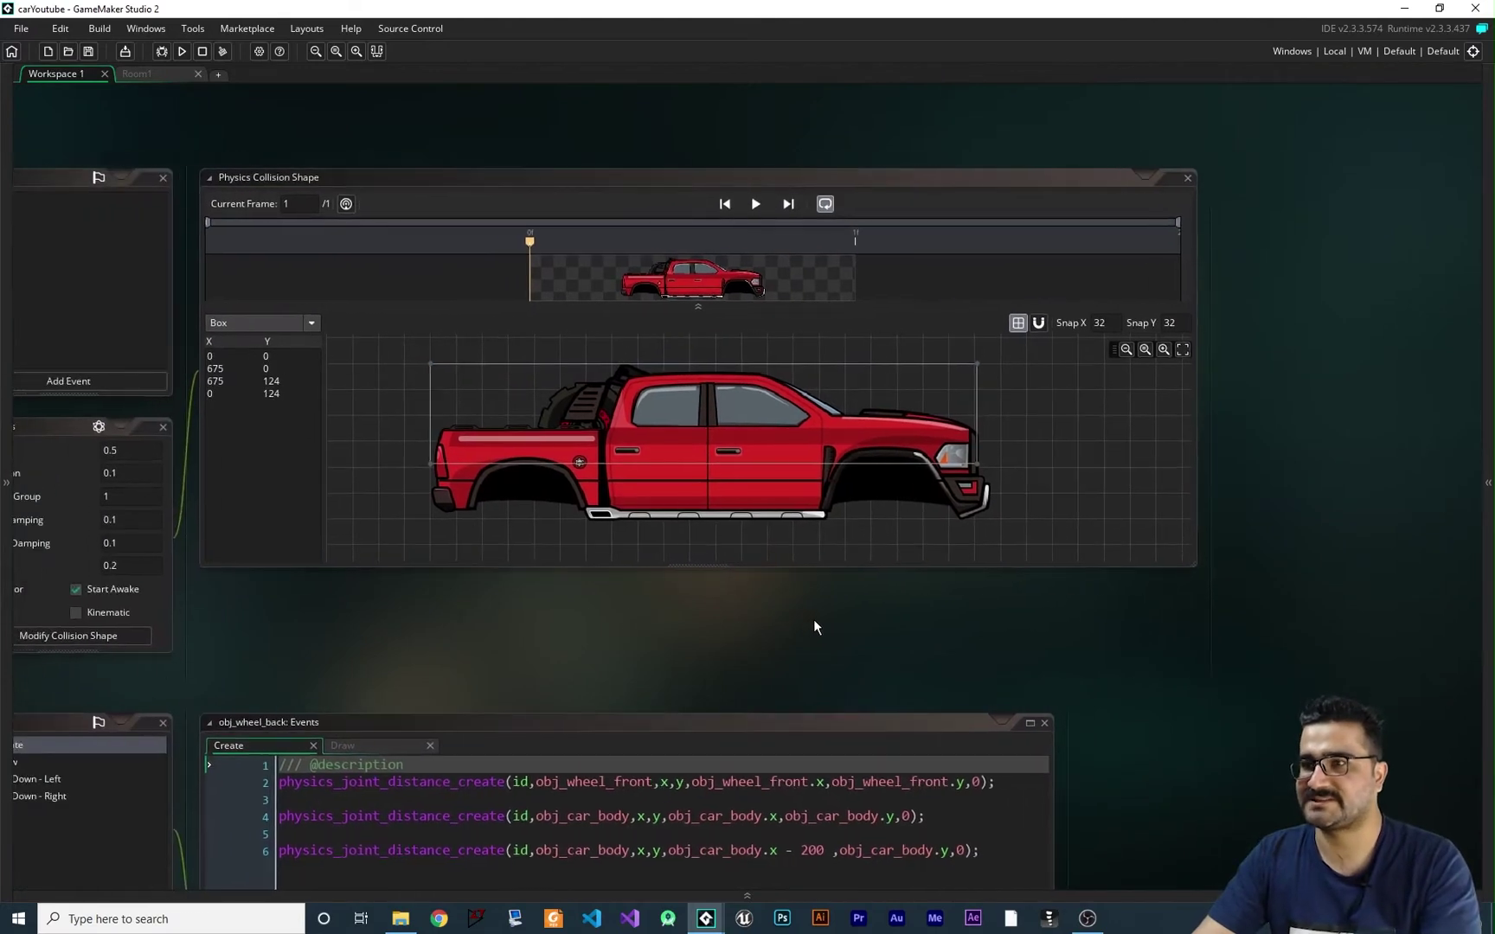
{"action": "scroll", "coordinate": [803, 493], "scroll_direction": "up", "scroll_amount": 1}
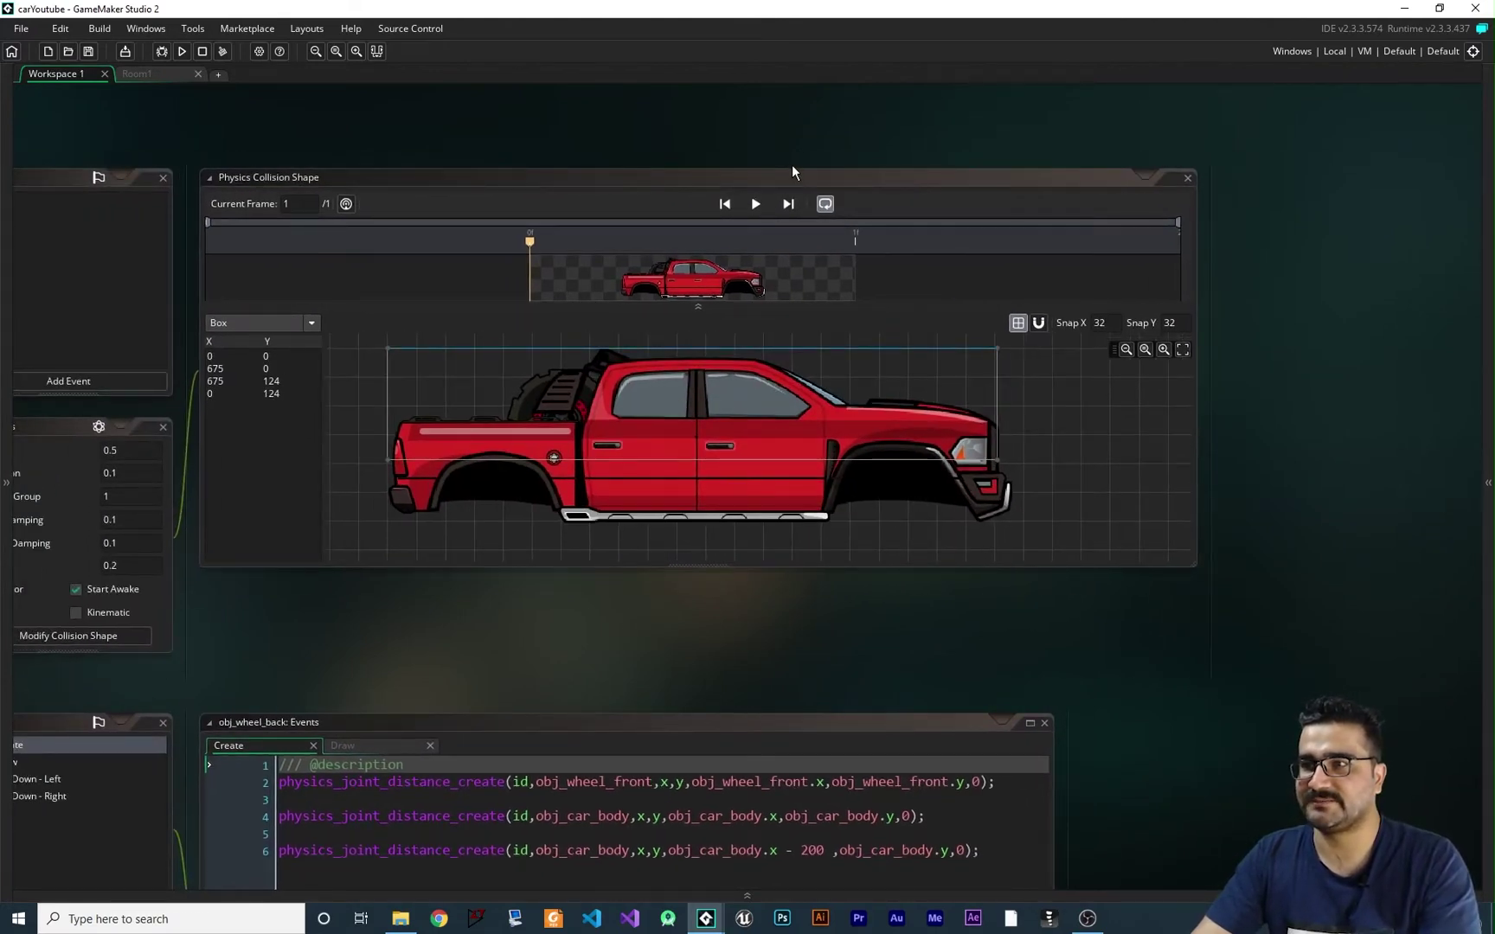
{"action": "left_click_drag", "start_coordinate": [793, 169], "coordinate": [808, 64]}
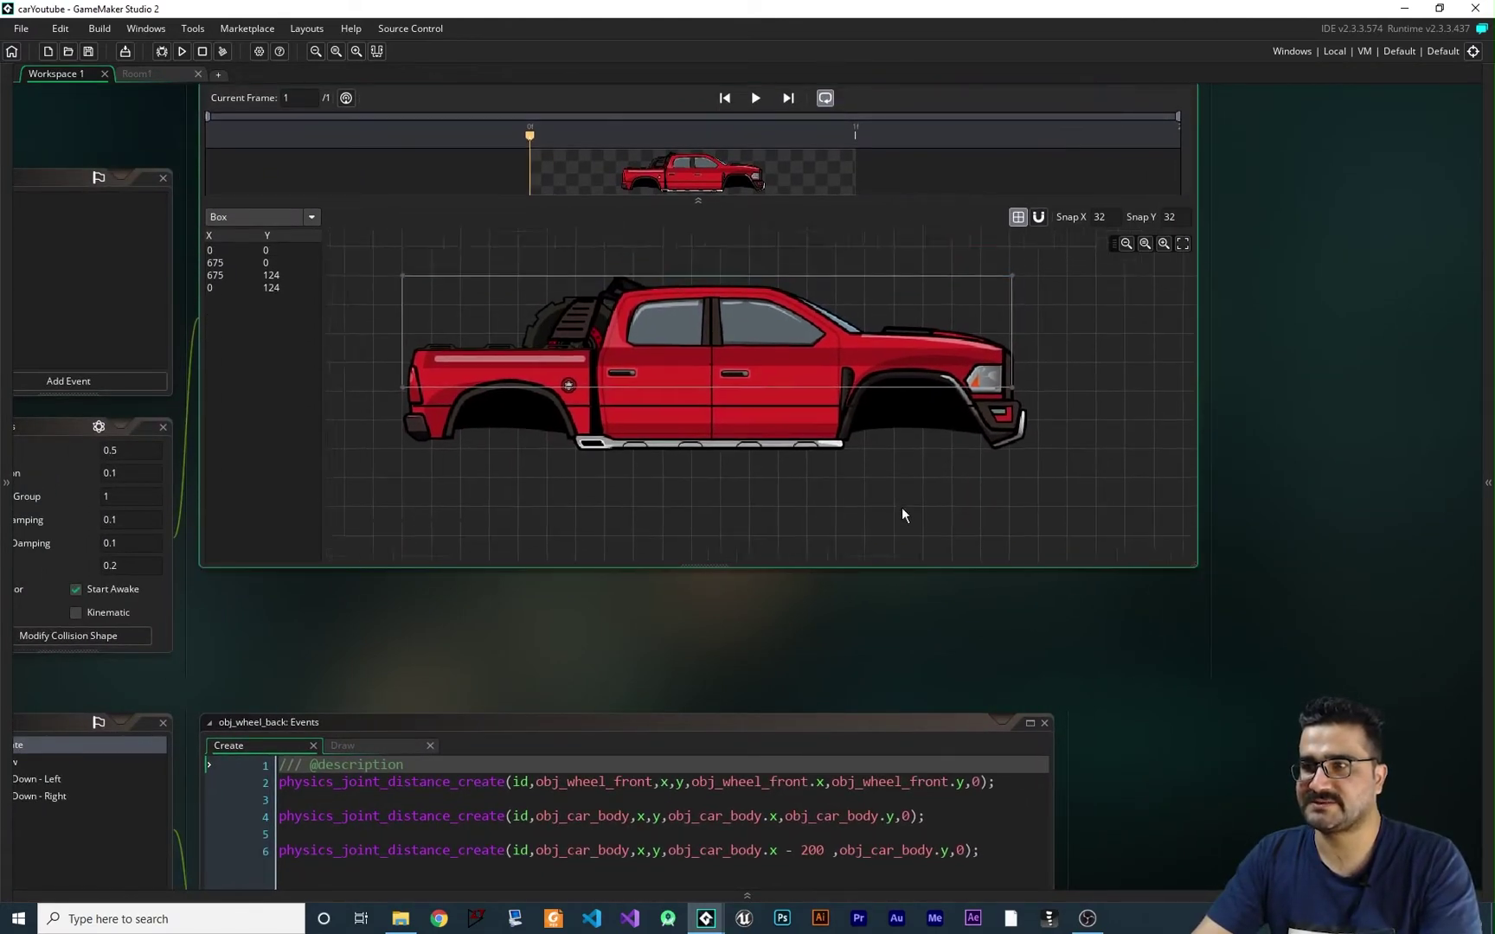
{"action": "scroll", "coordinate": [902, 507], "scroll_direction": "up", "scroll_amount": 2}
{"action": "middle_click_drag", "start_coordinate": [795, 498], "coordinate": [828, 501]}
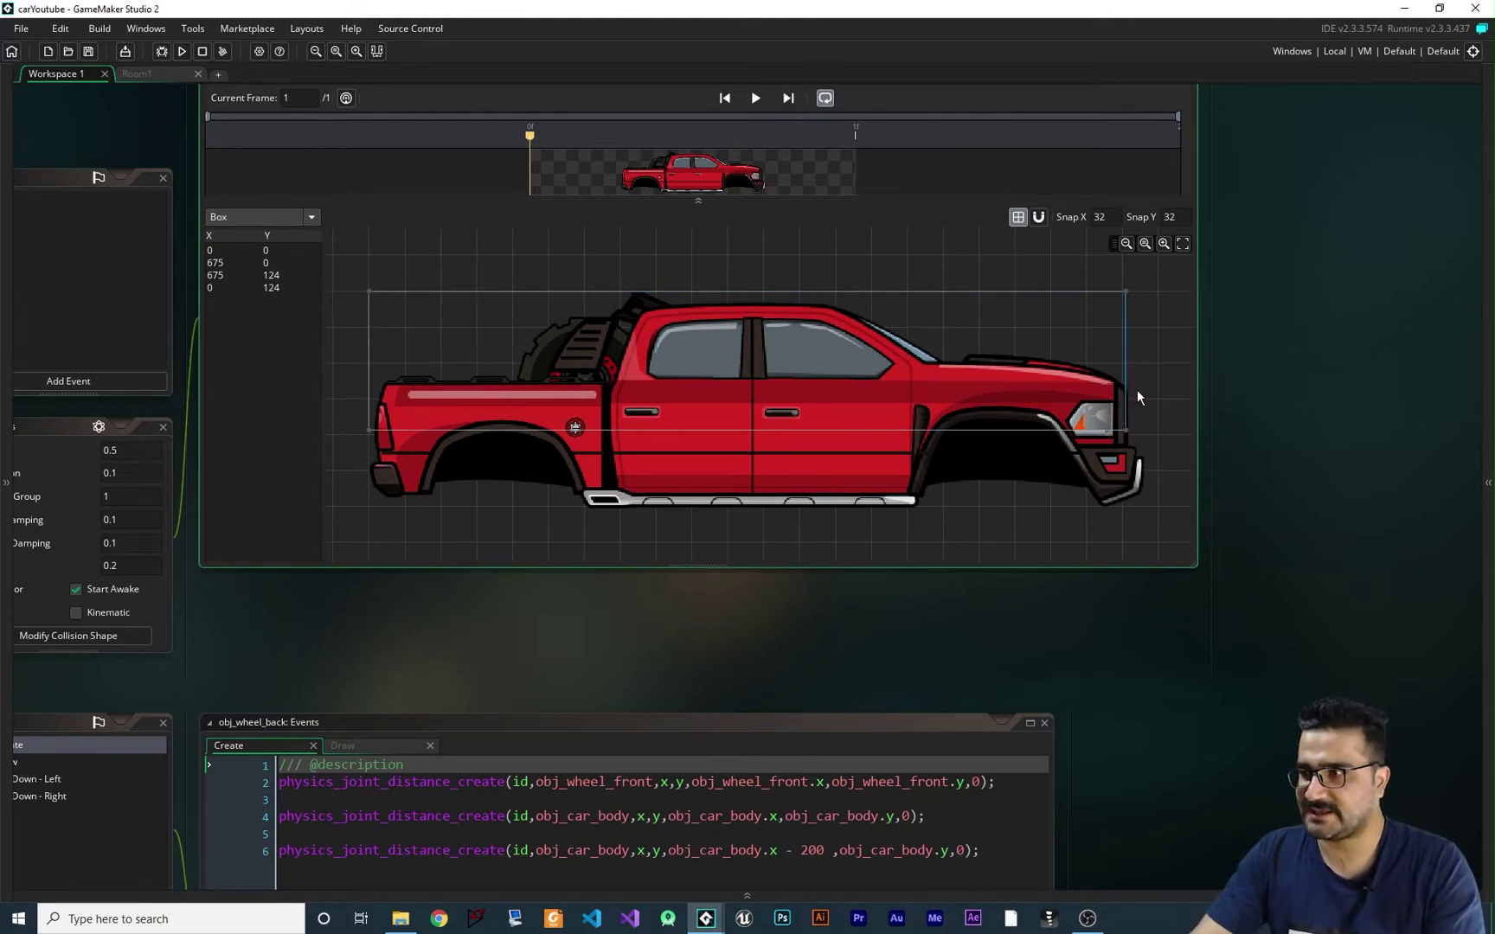
Step: Narrow the collision box to the cab (x 190–485, y 0–189) and run the game
{"action": "left_click_drag", "start_coordinate": [1128, 435], "coordinate": [916, 508]}
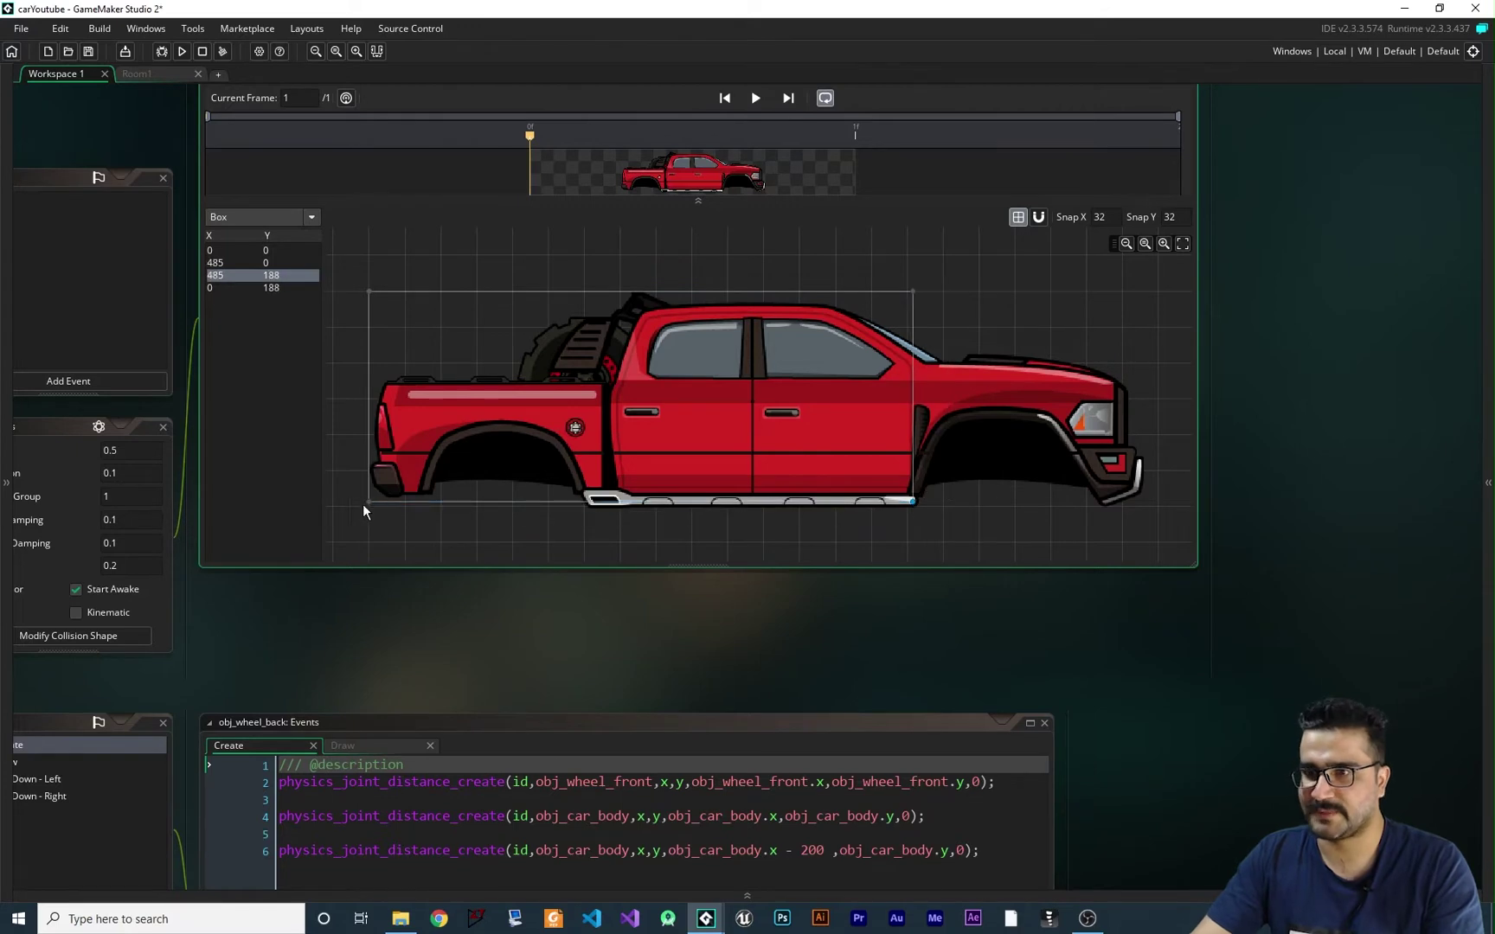
{"action": "left_click_drag", "start_coordinate": [363, 504], "coordinate": [581, 503]}
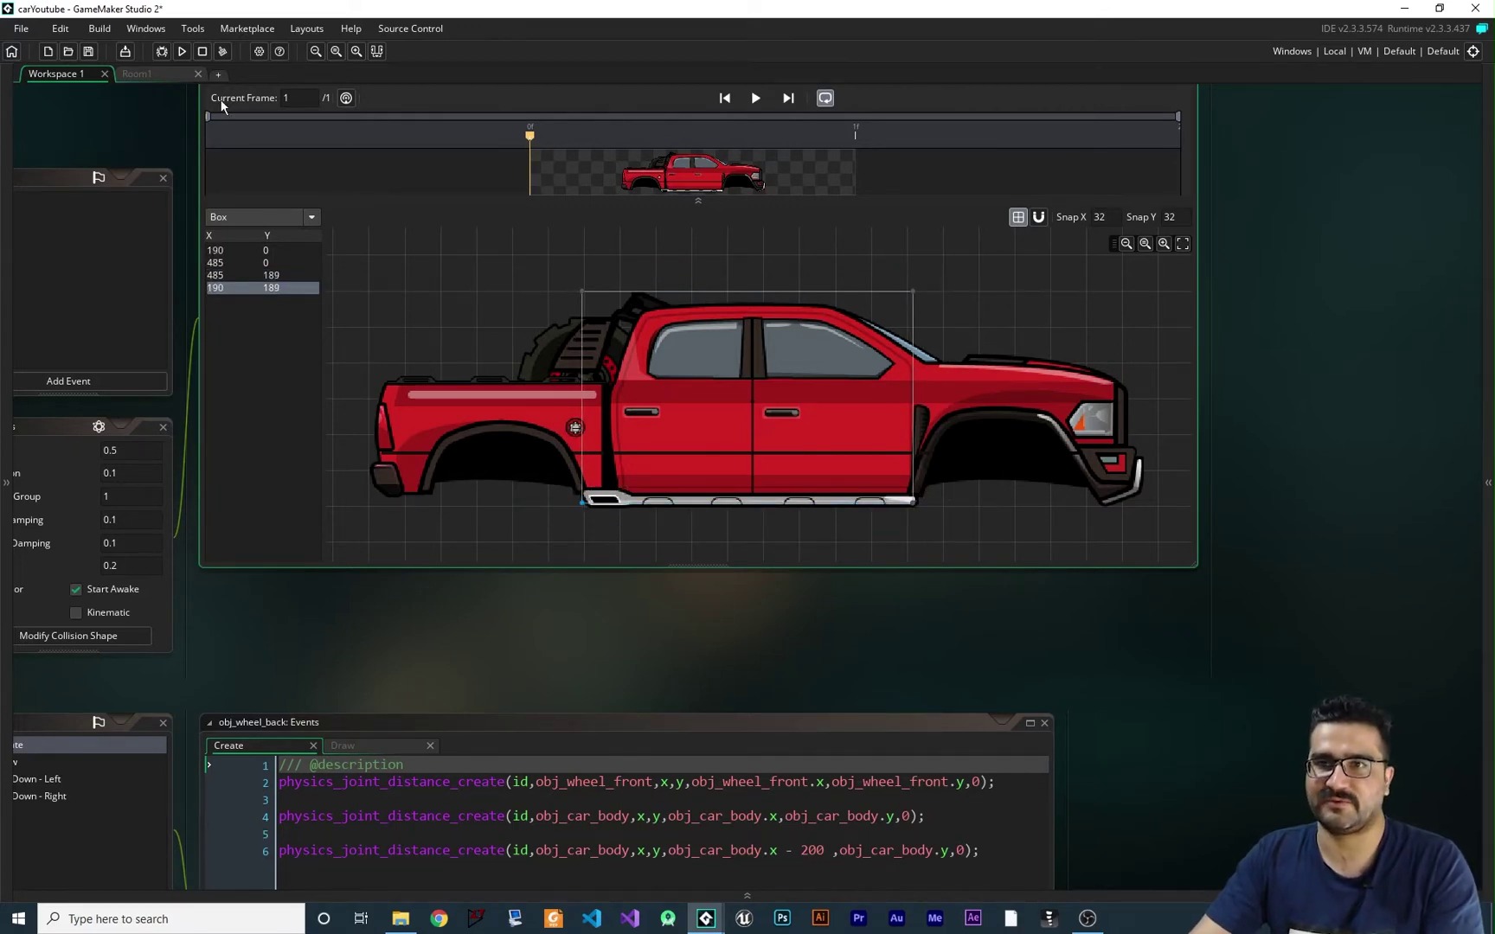
{"action": "left_click", "coordinate": [183, 51]}
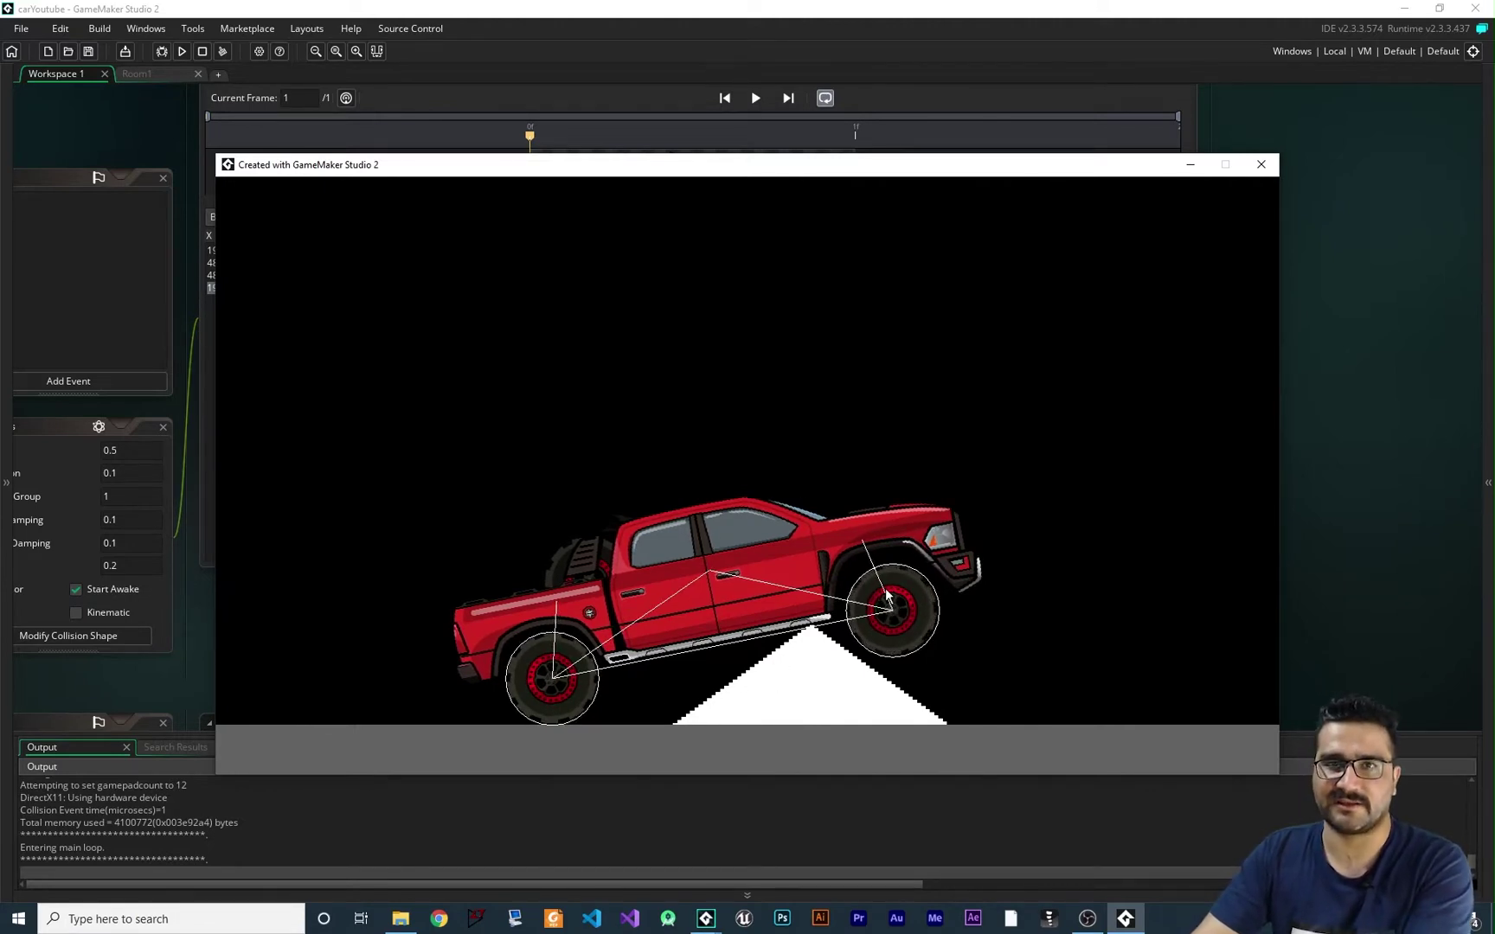
Step: Close the game and delete the Draw events of obj_wheel_back and obj_wheel_front
{"action": "left_click", "coordinate": [1261, 165]}
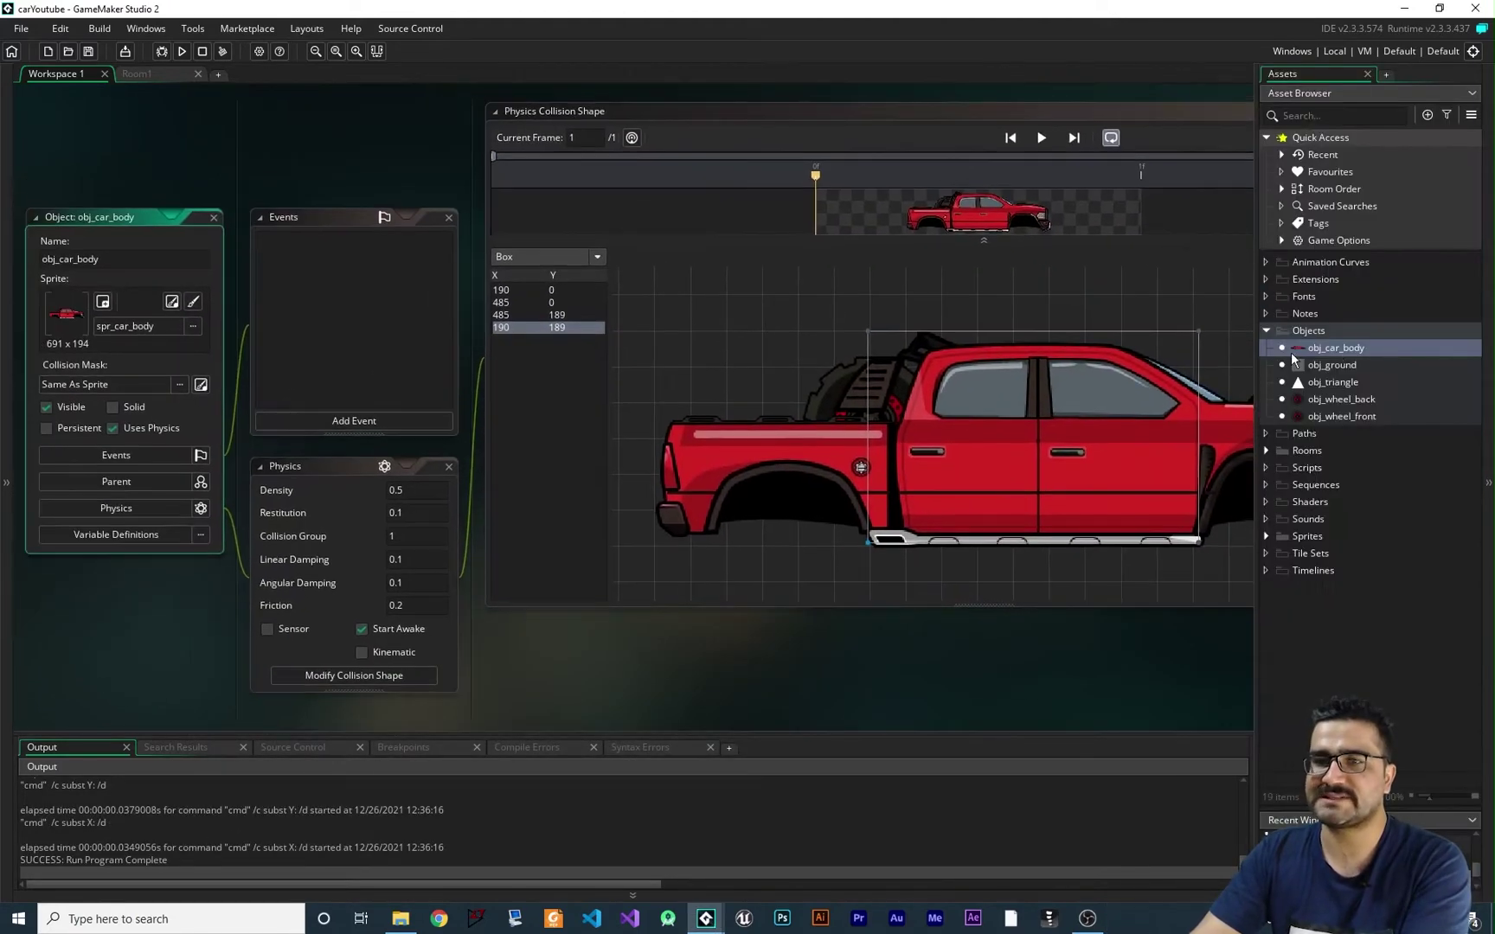
{"action": "double_click", "coordinate": [1341, 400]}
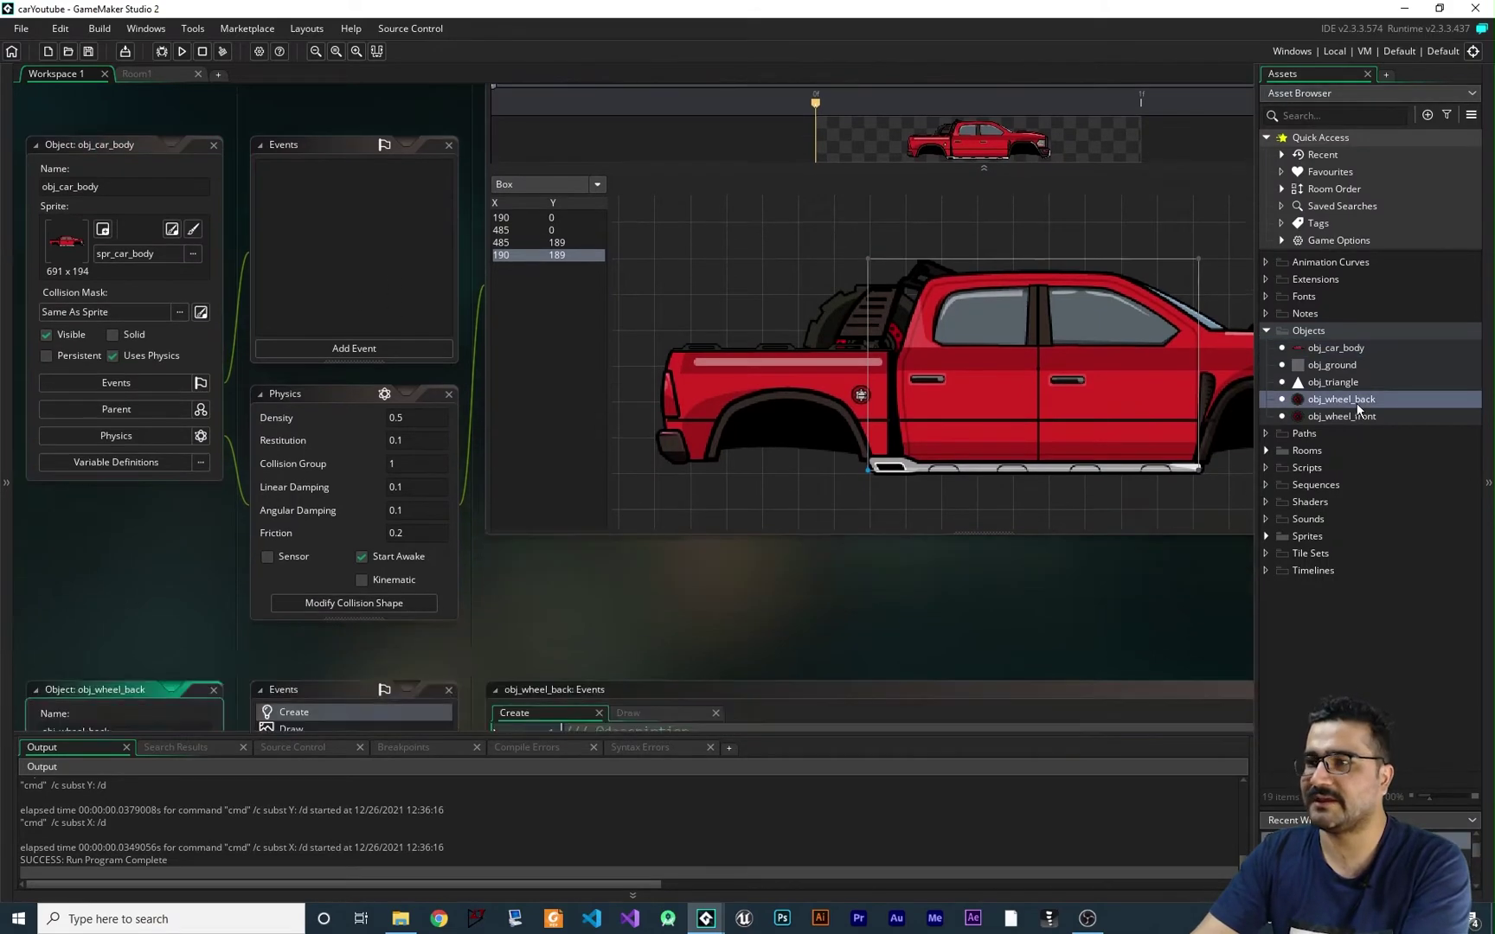
{"action": "left_click", "coordinate": [300, 208]}
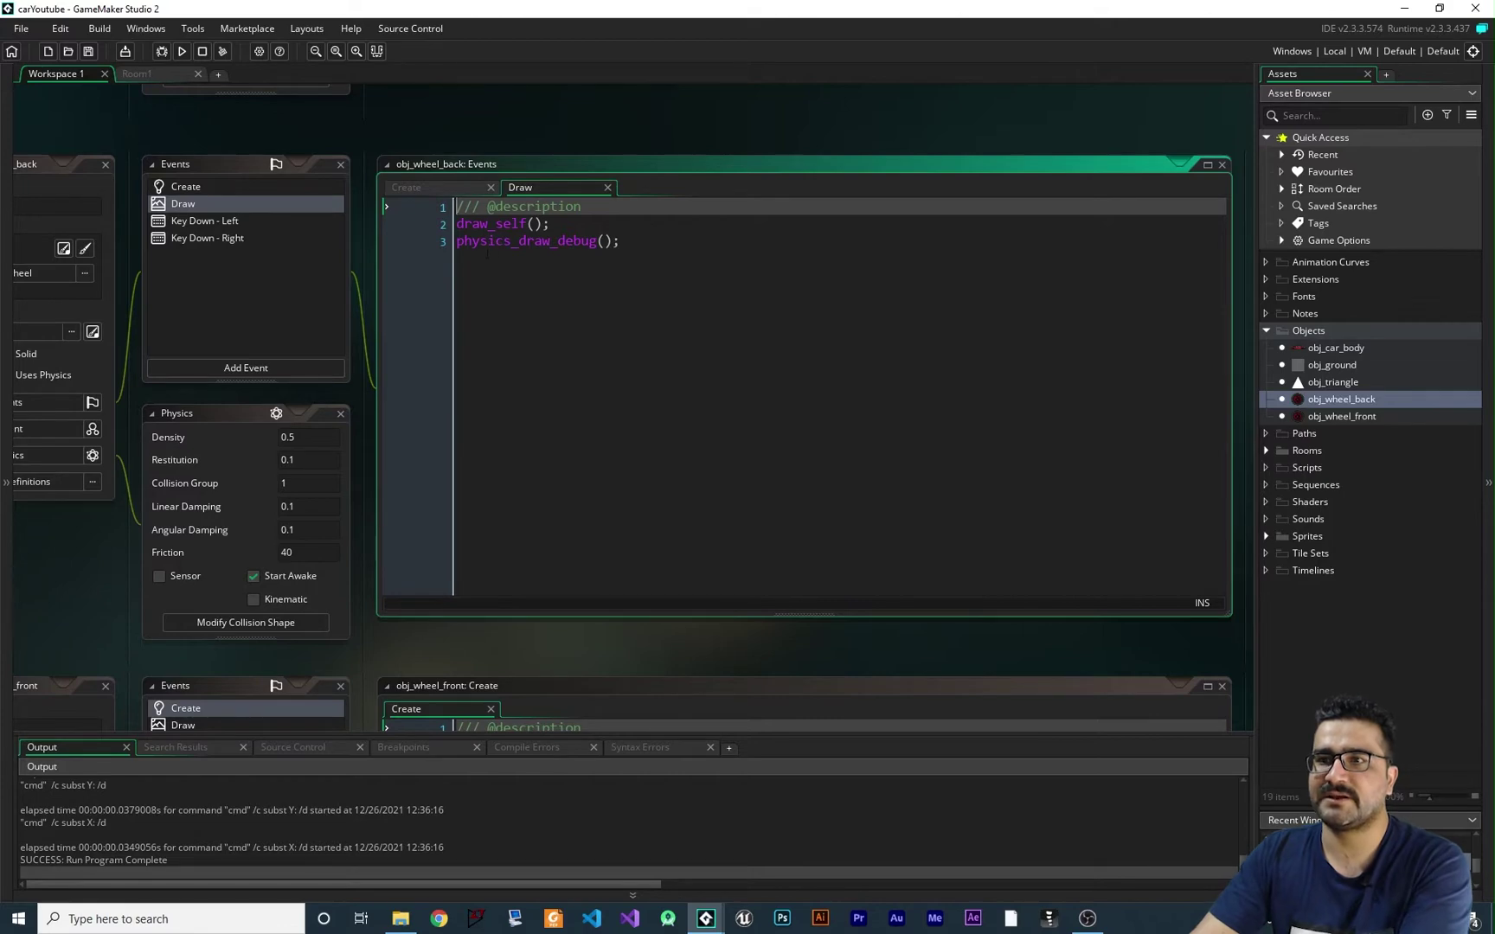
{"action": "left_click_drag", "start_coordinate": [642, 245], "coordinate": [444, 250]}
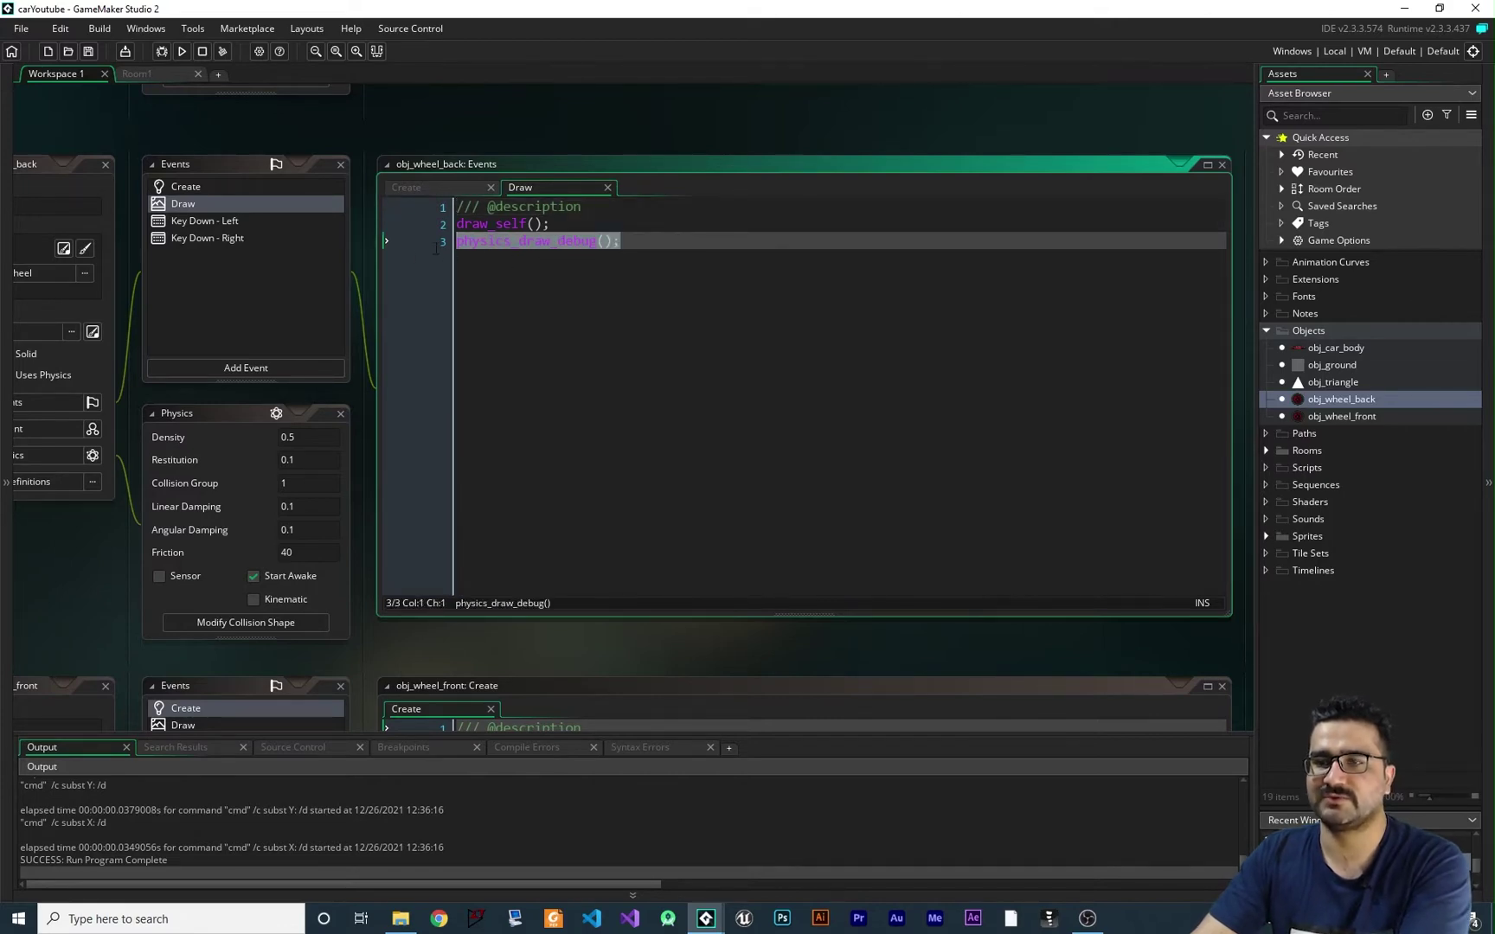
{"action": "left_click", "coordinate": [199, 207]}
{"action": "key", "text": "Delete"}
{"action": "double_click", "coordinate": [1343, 414]}
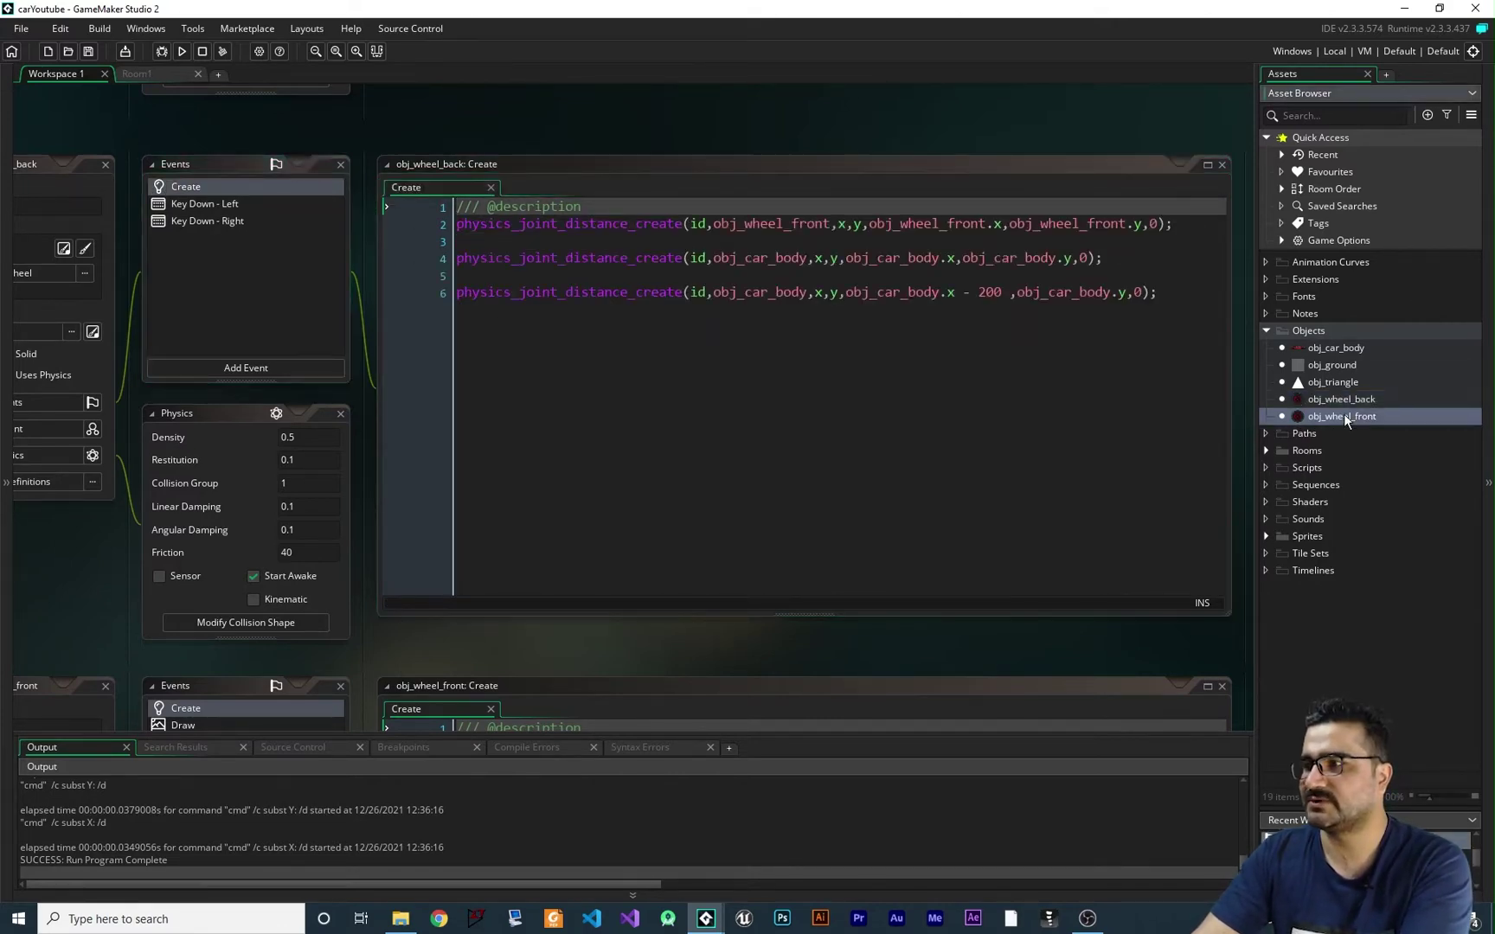
{"action": "key", "text": "Delete"}
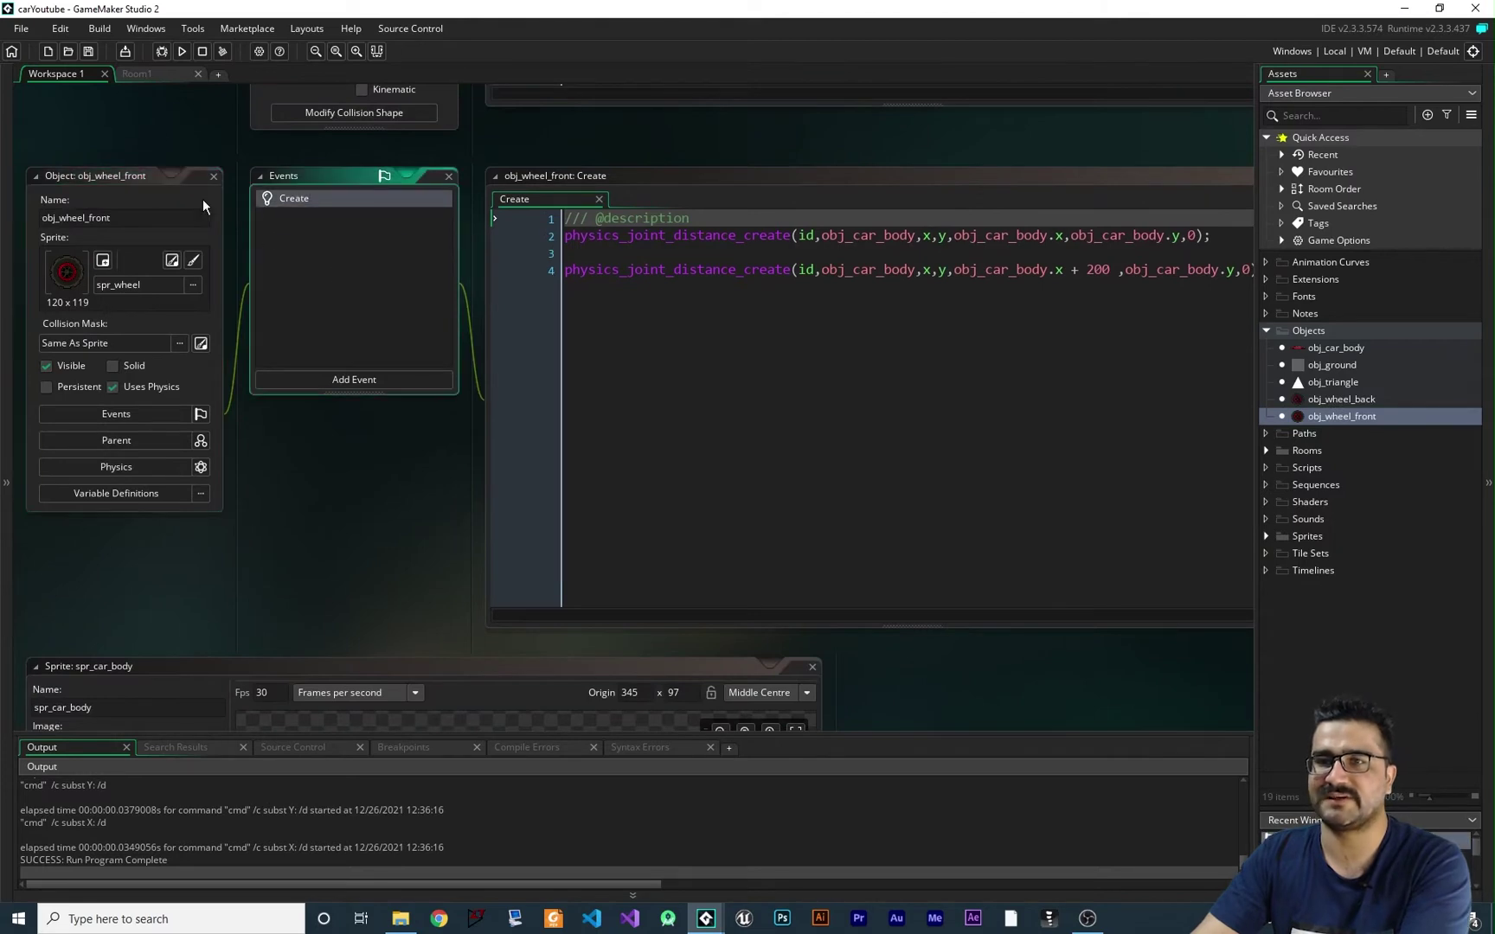
Step: Test-run the game again, then return to Room1 in the room editor
{"action": "left_click", "coordinate": [182, 52]}
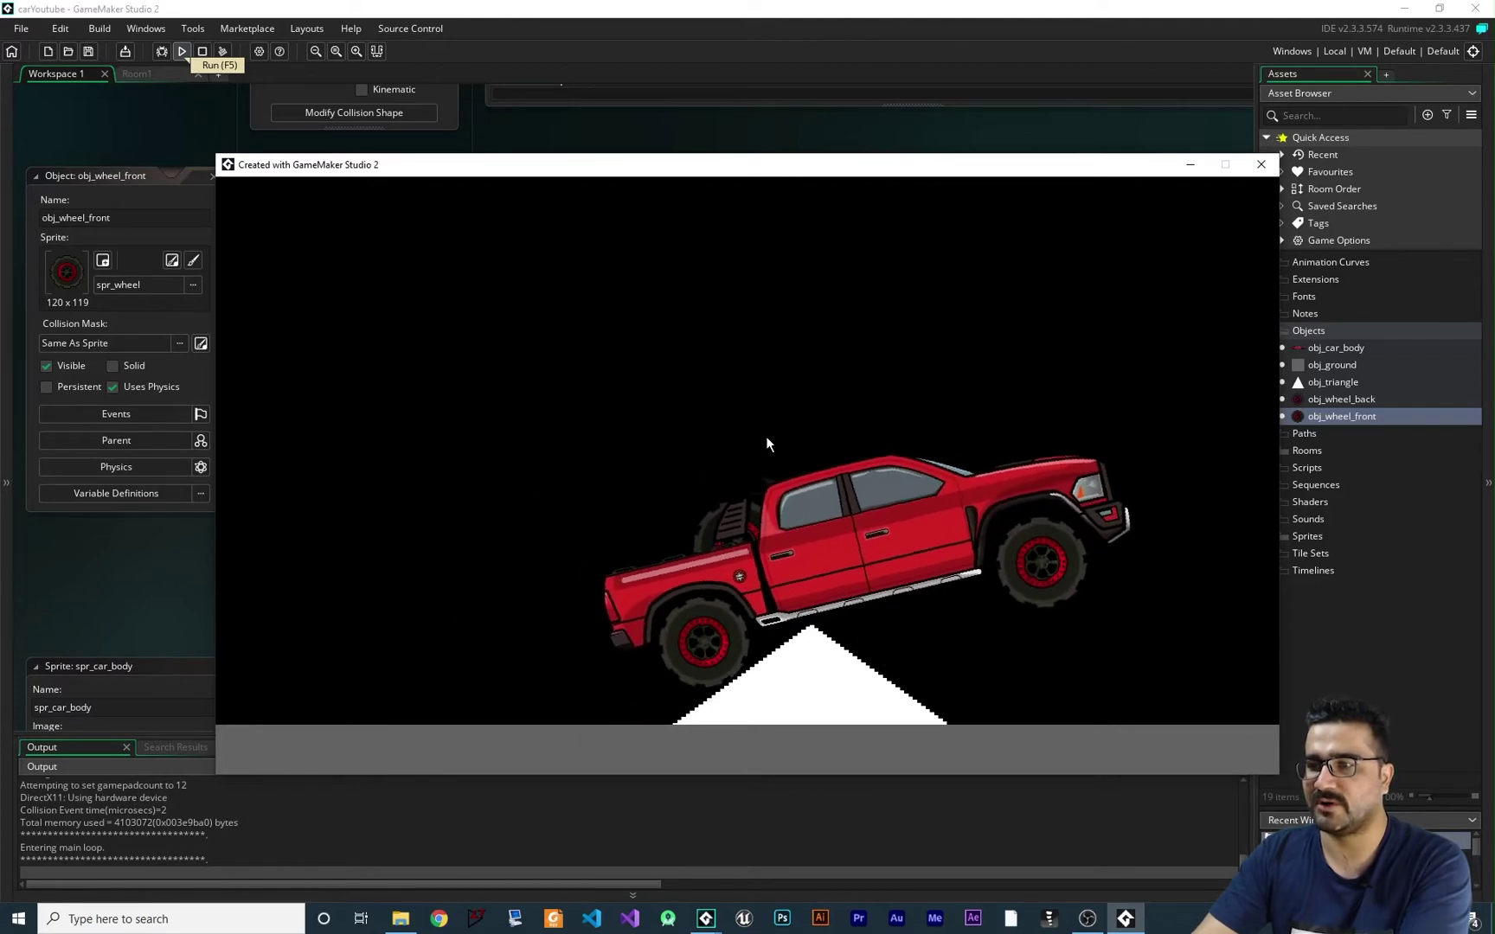
{"action": "left_click", "coordinate": [1260, 164]}
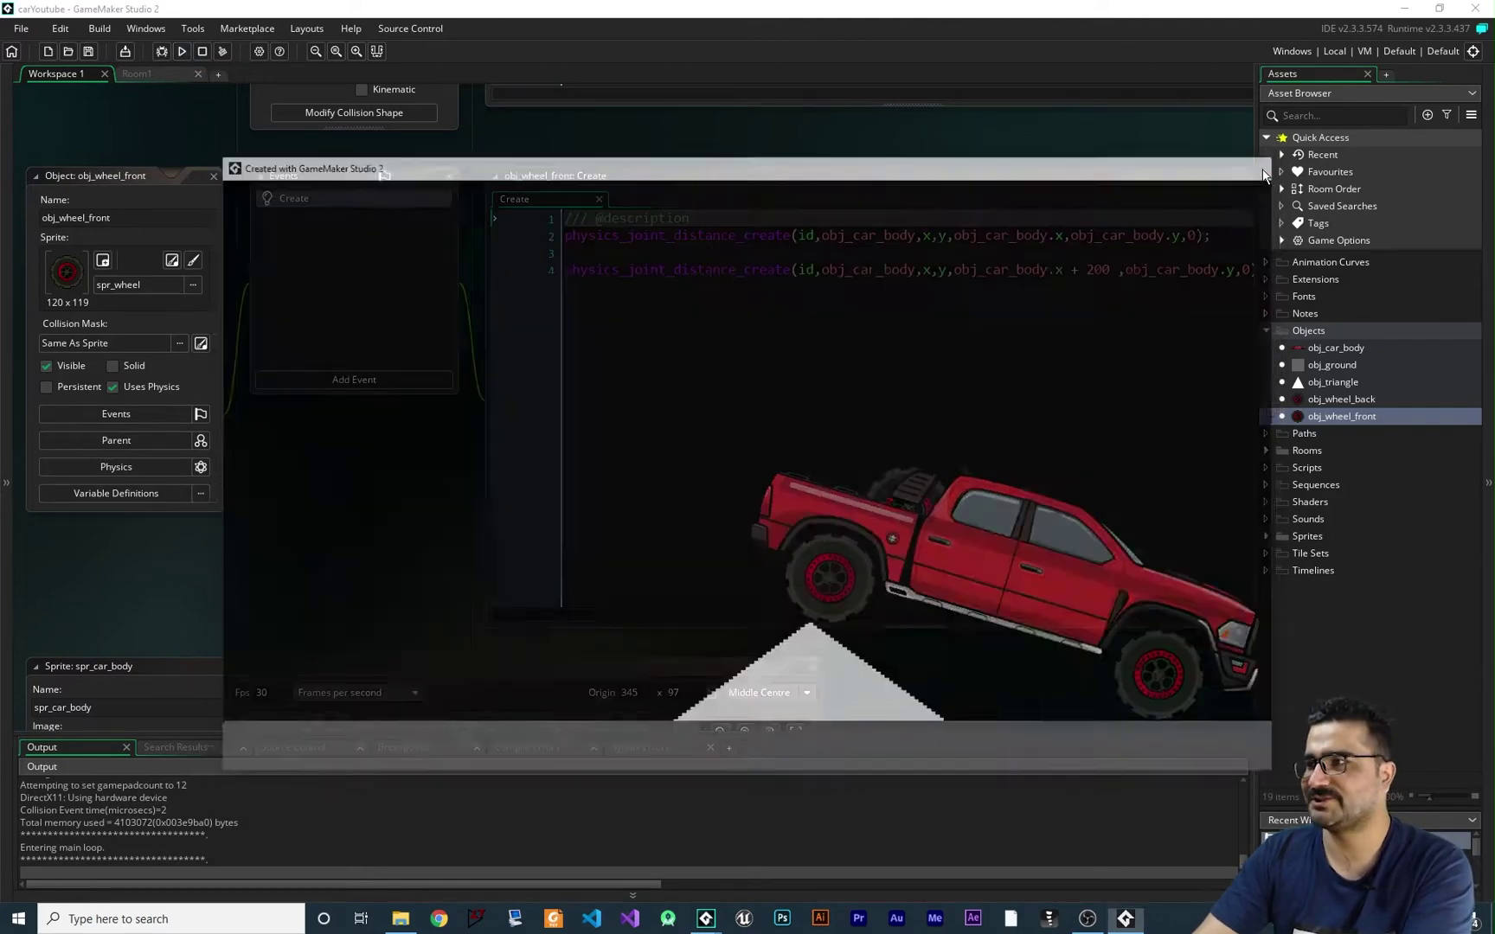
{"action": "left_click", "coordinate": [136, 74]}
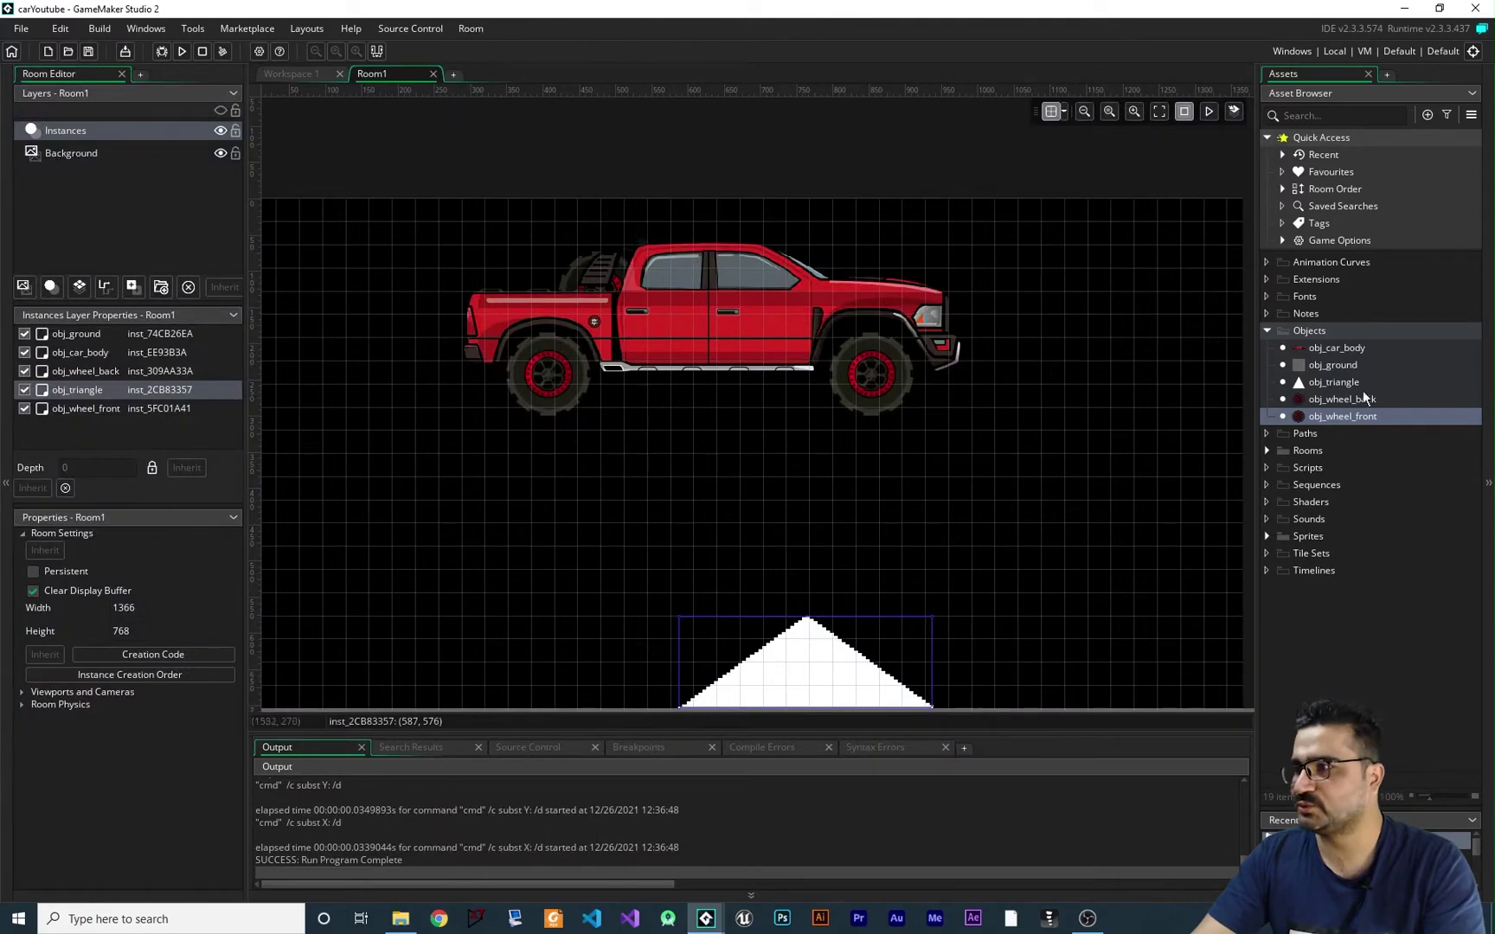
Step: Place an obj_ground instance in Room1, stretch it into a tall left wall, and run the game
{"action": "left_click_drag", "start_coordinate": [1336, 364], "coordinate": [912, 317]}
{"action": "left_click_drag", "start_coordinate": [915, 560], "coordinate": [453, 561], "text": "alt"}
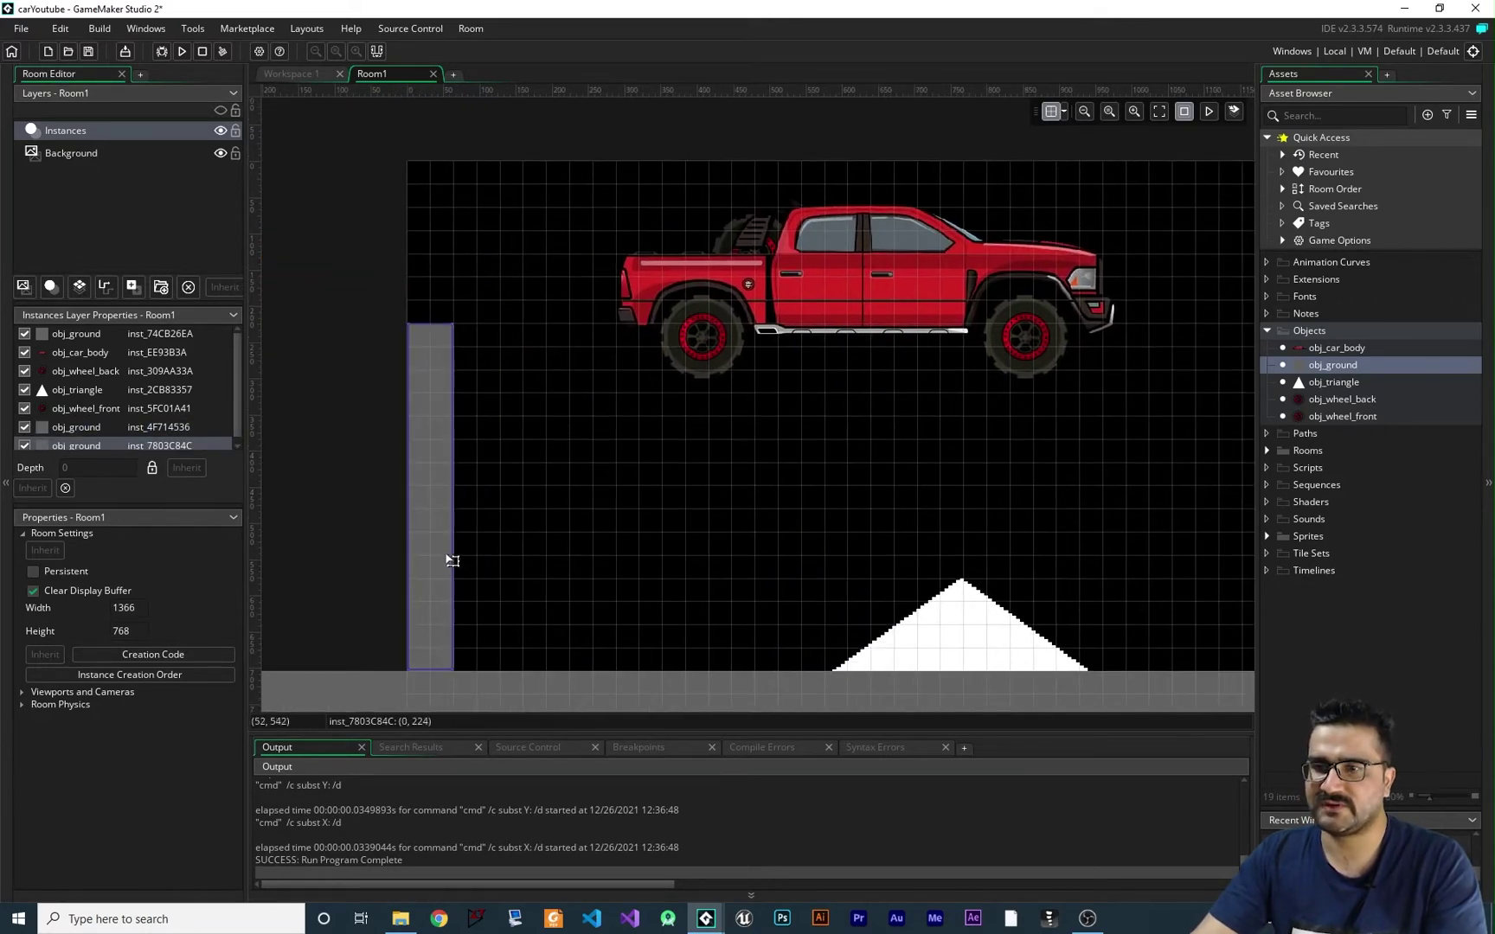
{"action": "left_click", "coordinate": [183, 51]}
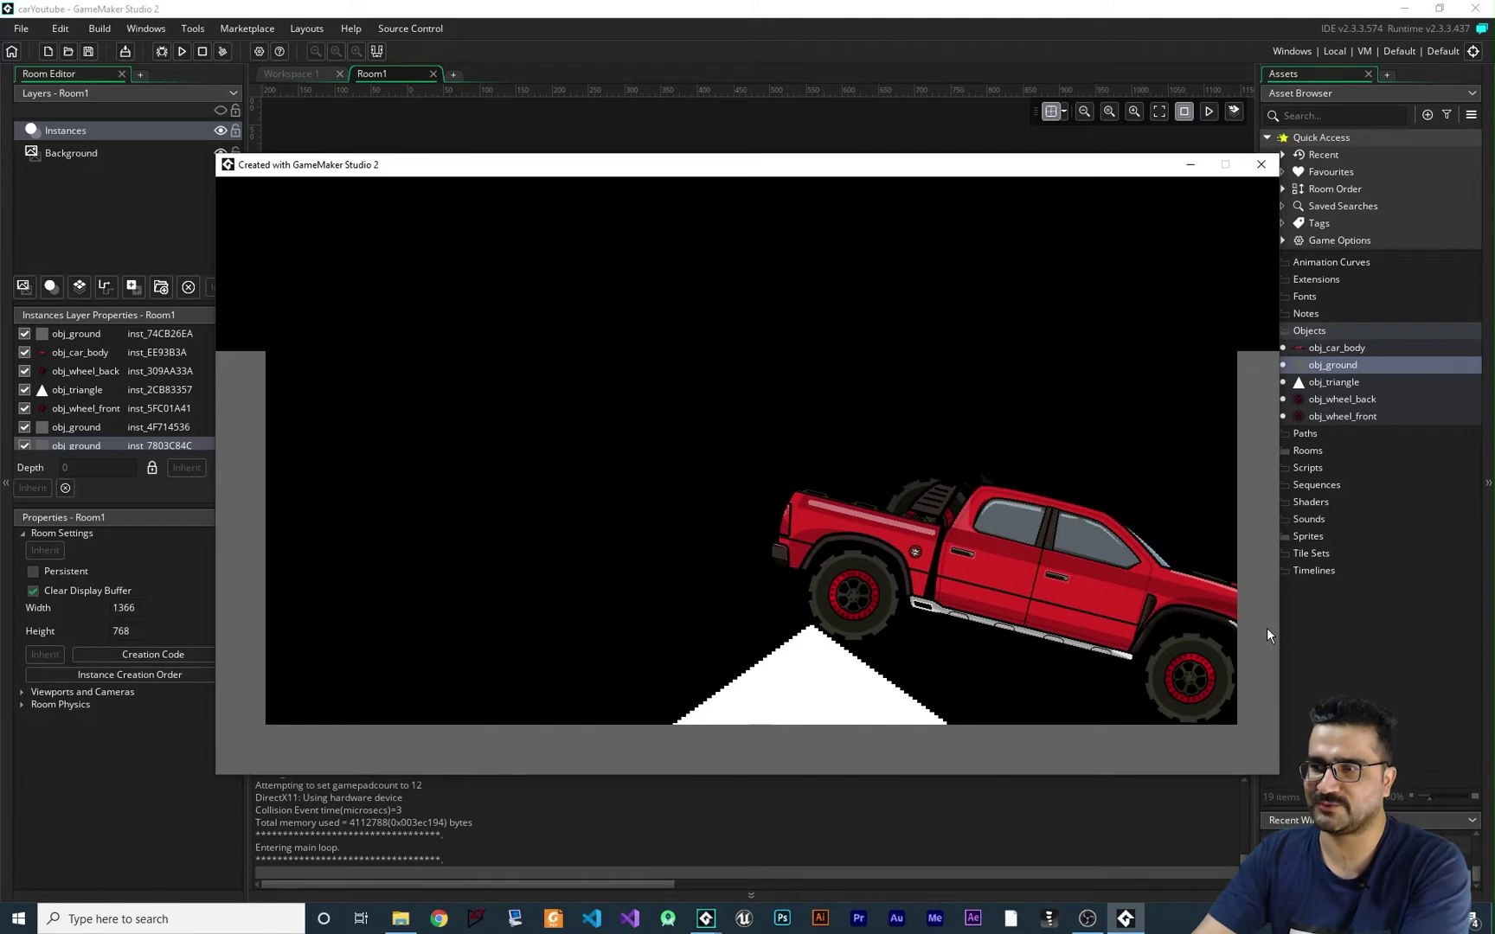
Step: Drive the truck left off the triangle, then back right up the white slope
{"action": "key", "text": "Left"}
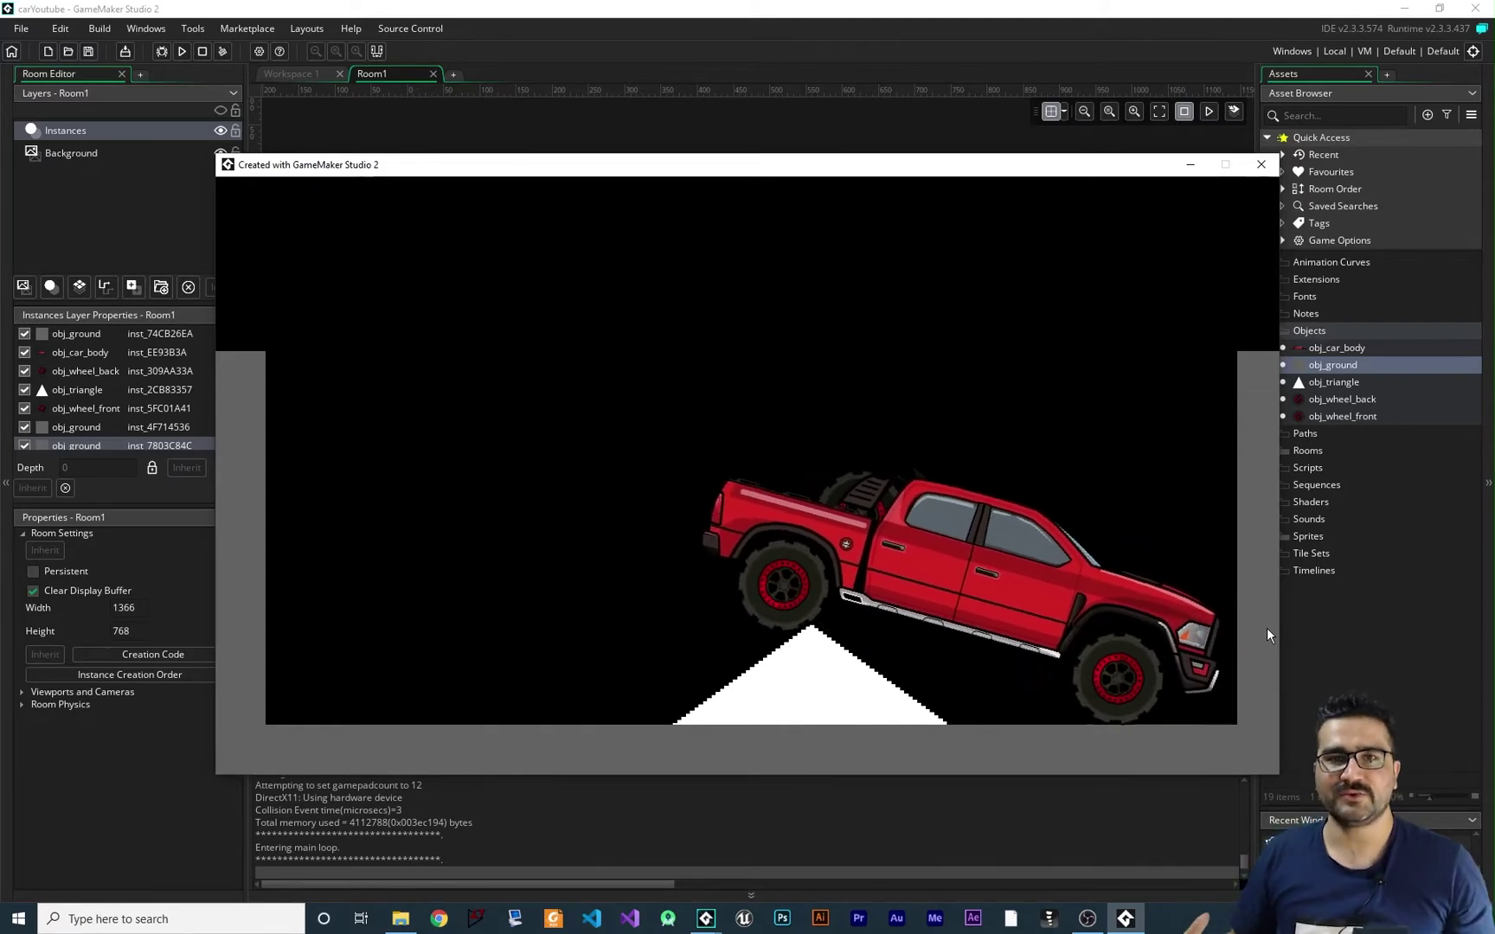
{"action": "key", "text": "Left"}
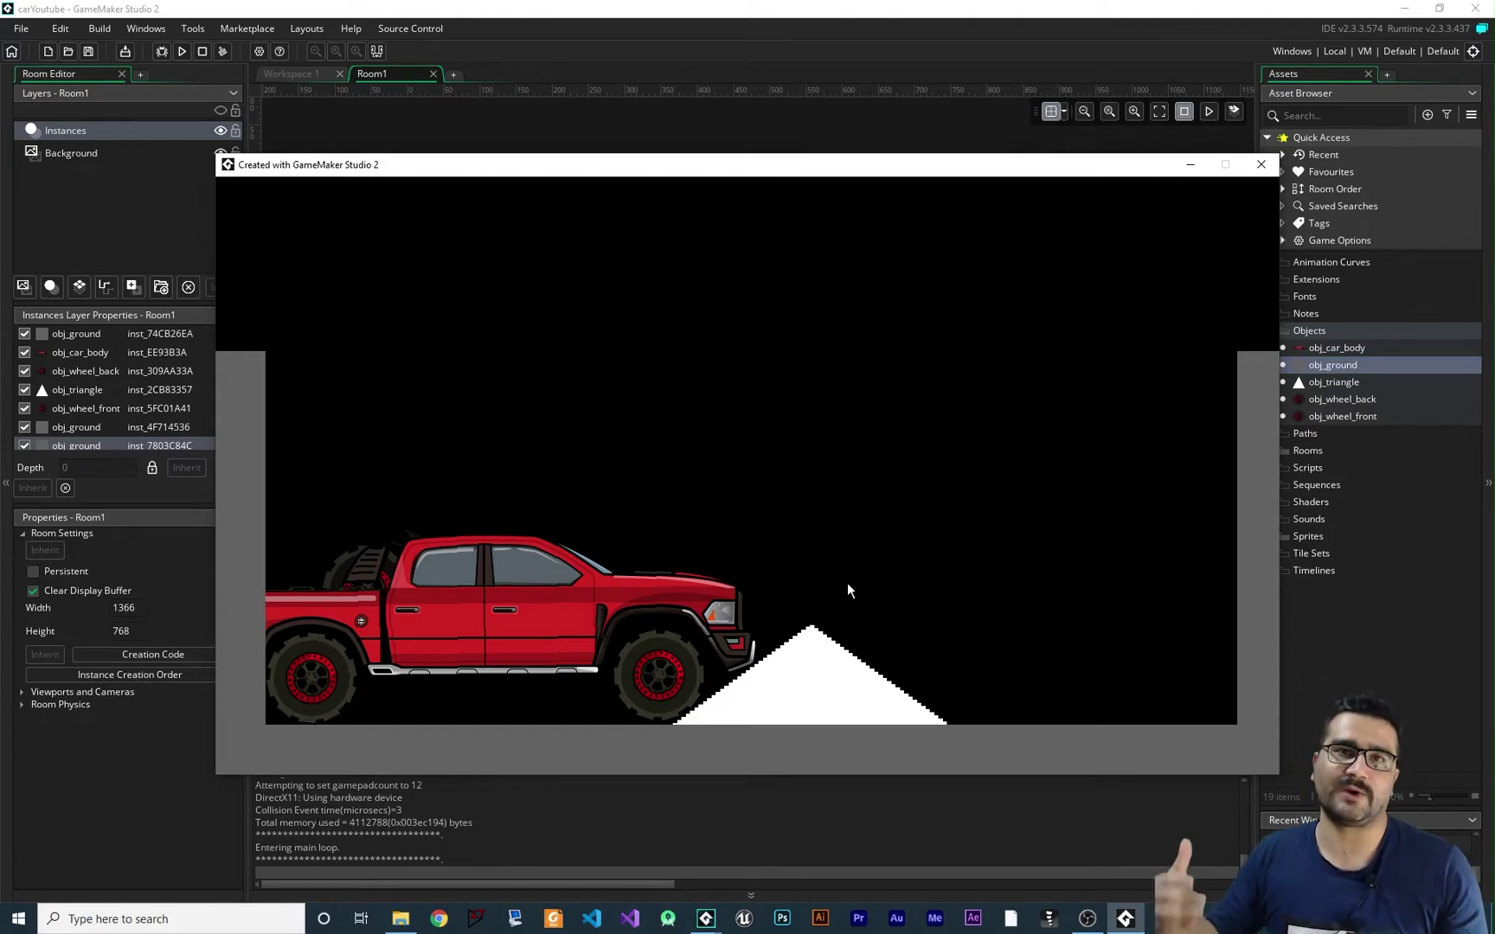
{"action": "key", "text": "Right"}
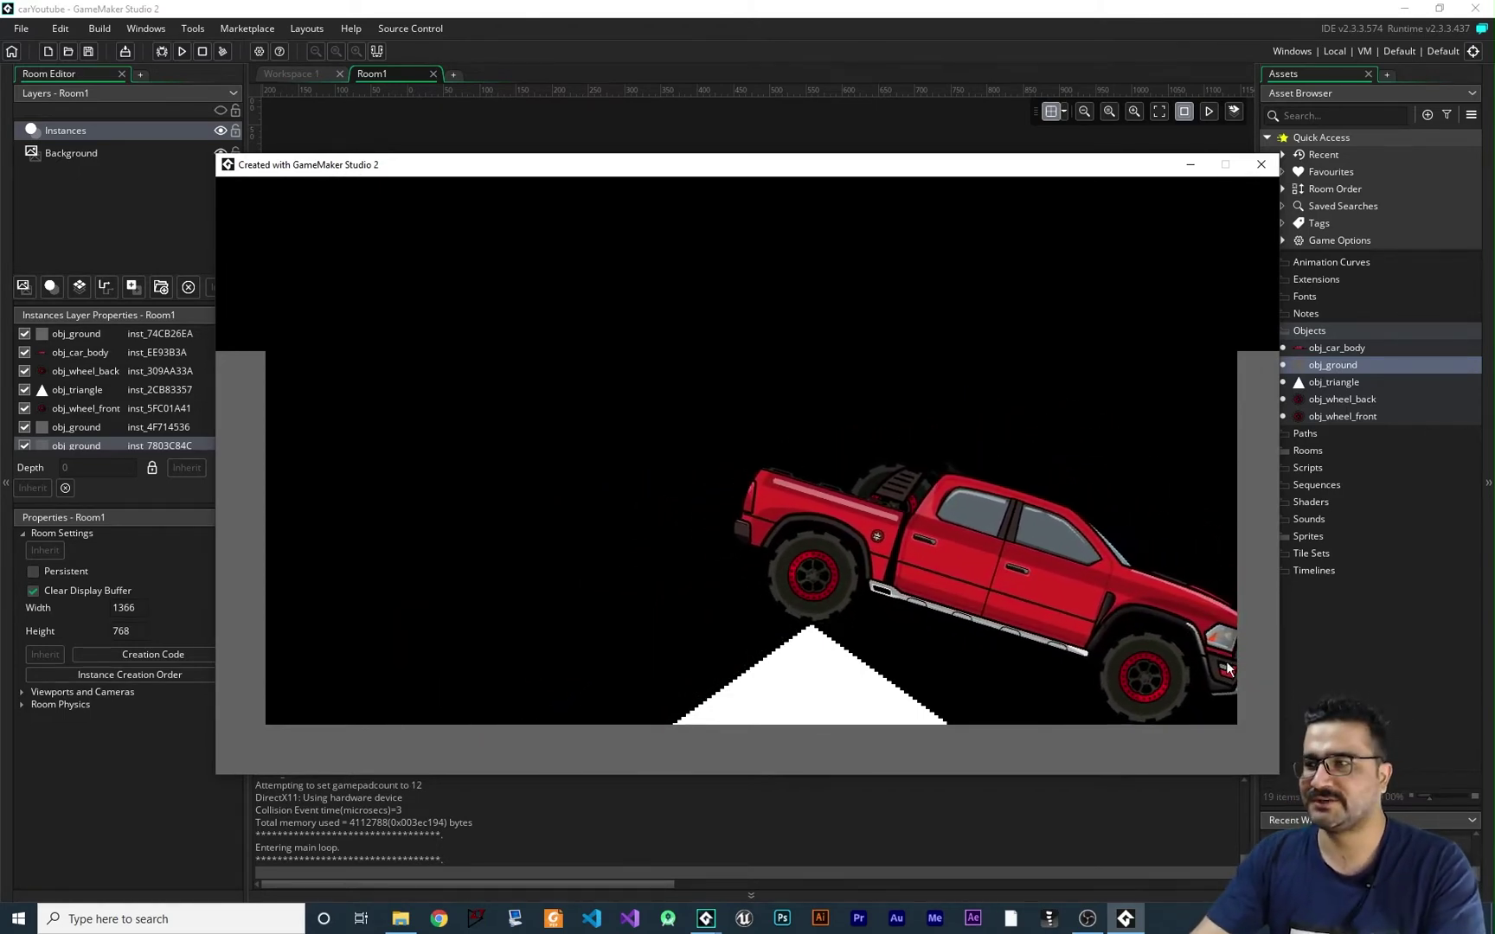
Step: Close the test game and reopen obj_car_body in the object editors workspace
{"action": "left_click", "coordinate": [1261, 164]}
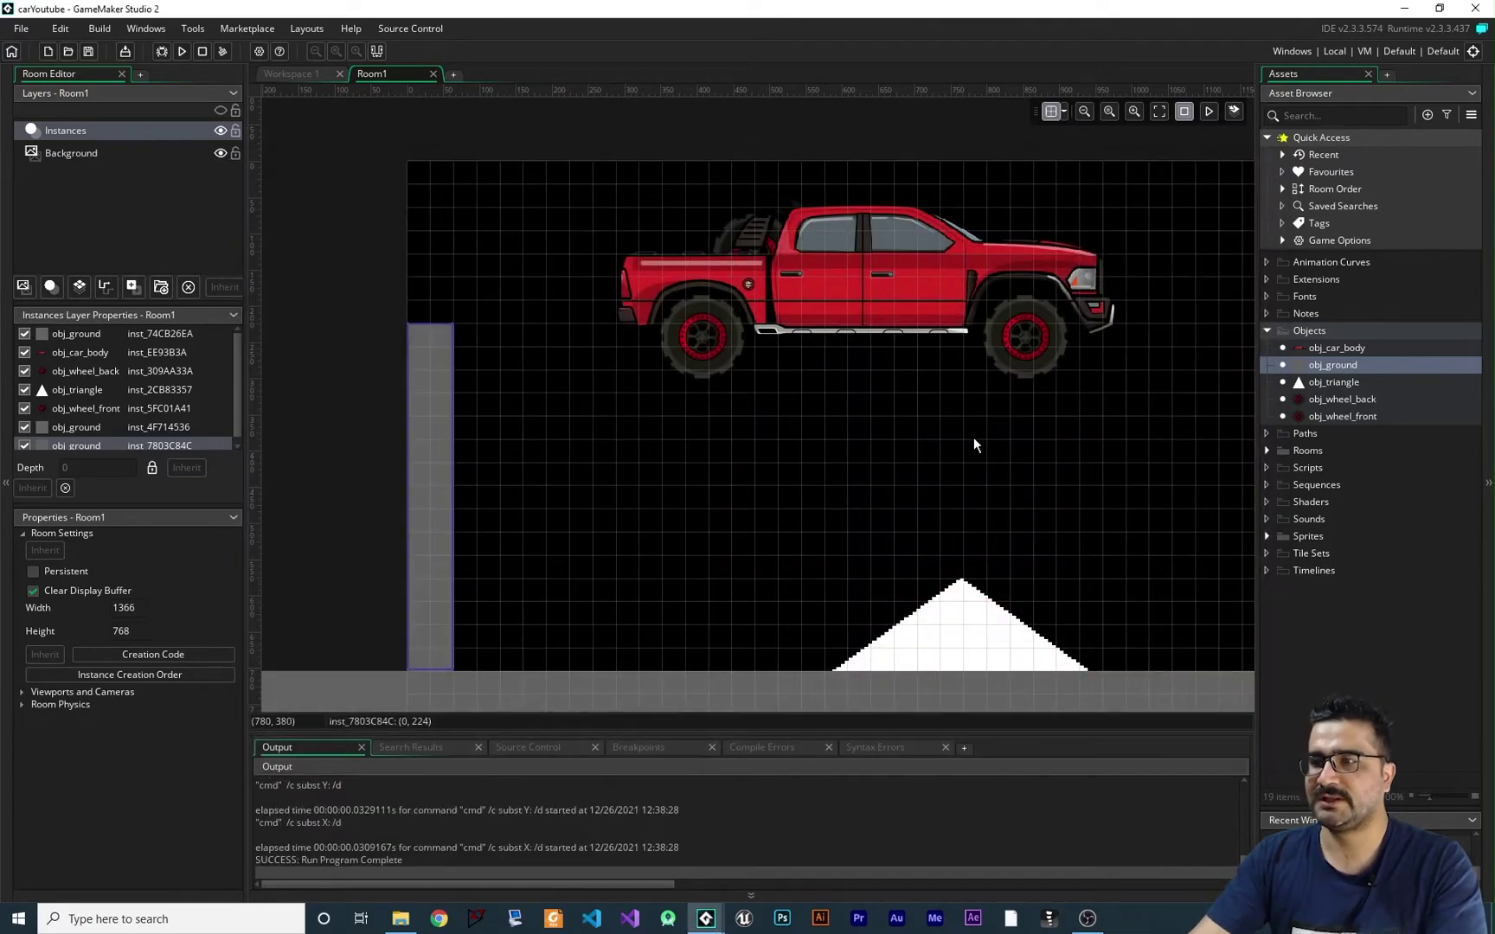
{"action": "left_click", "coordinate": [323, 76]}
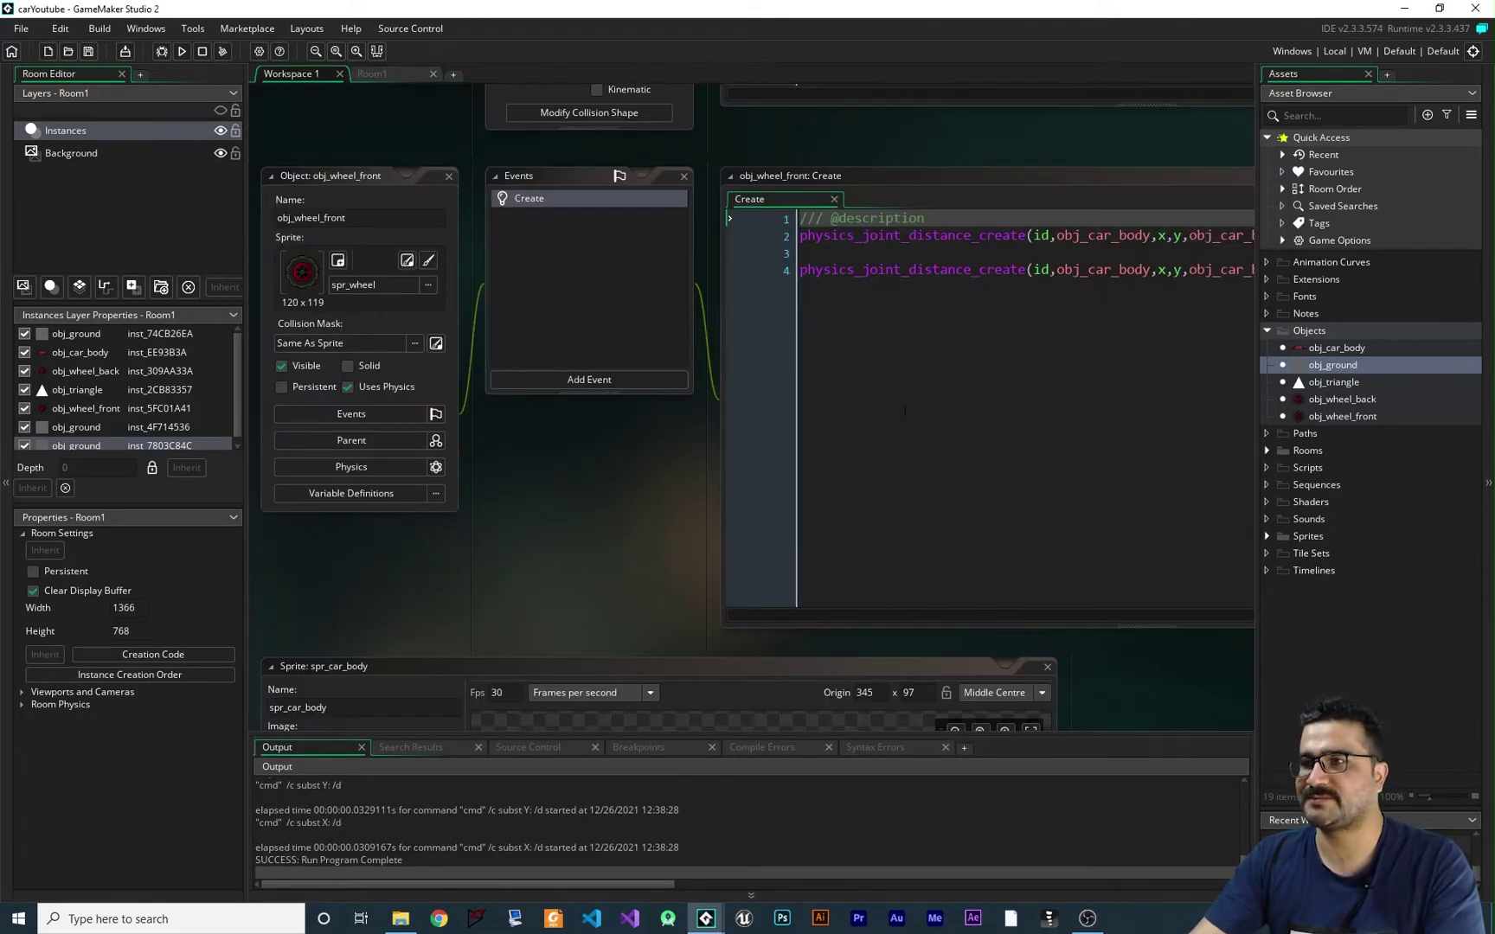
{"action": "double_click", "coordinate": [1337, 348]}
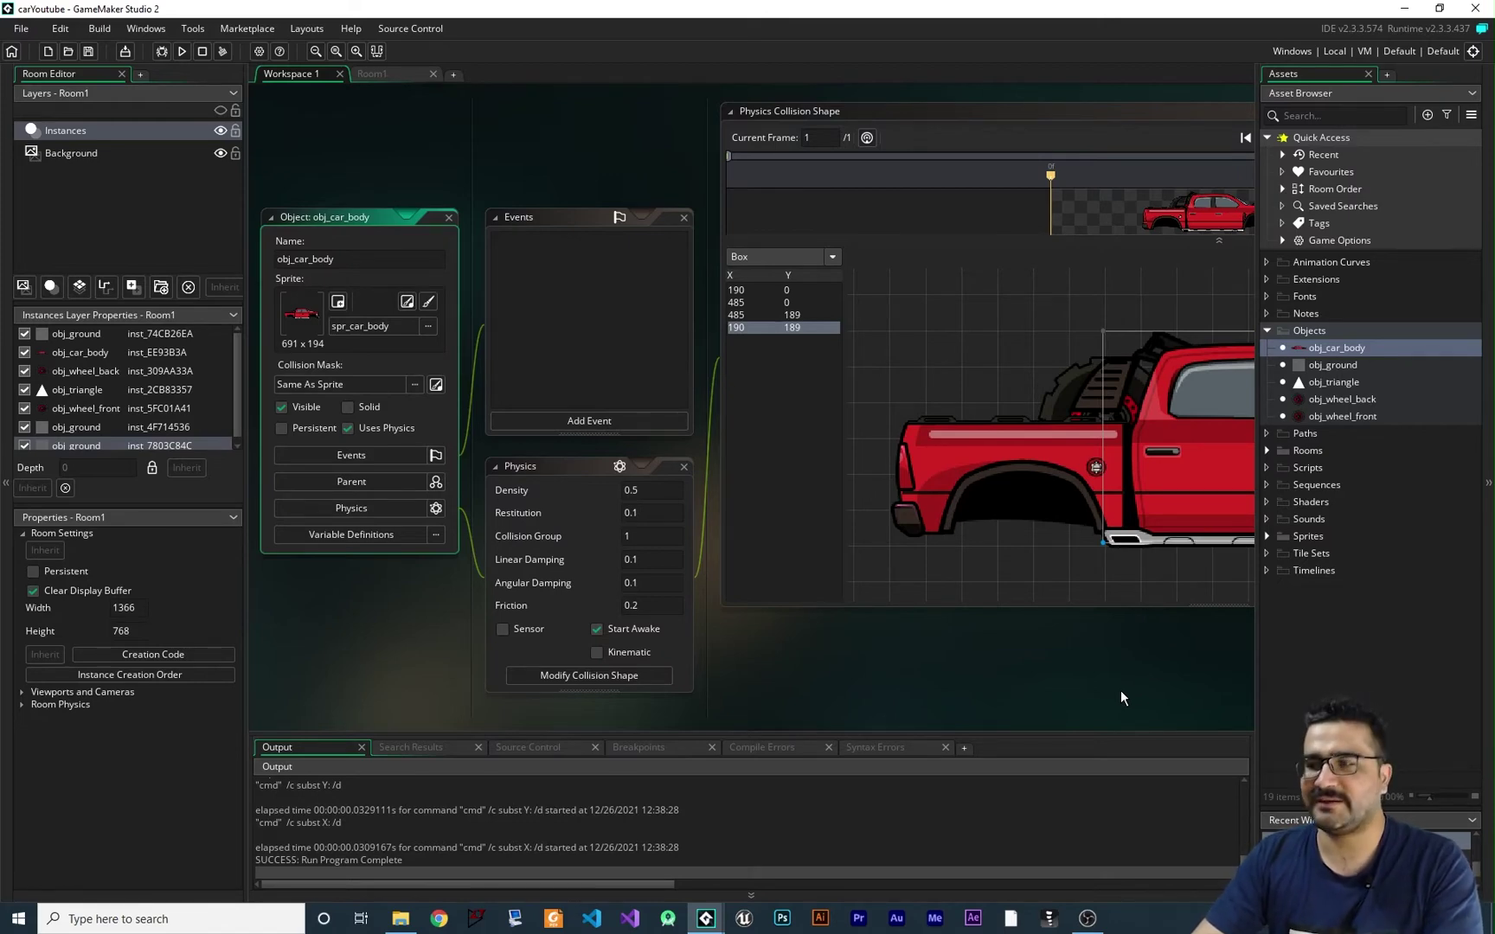
Step: Stretch the collision box to span 9,0–679,120 across the truck's full length
{"action": "middle_click_drag", "start_coordinate": [1139, 645], "coordinate": [723, 664]}
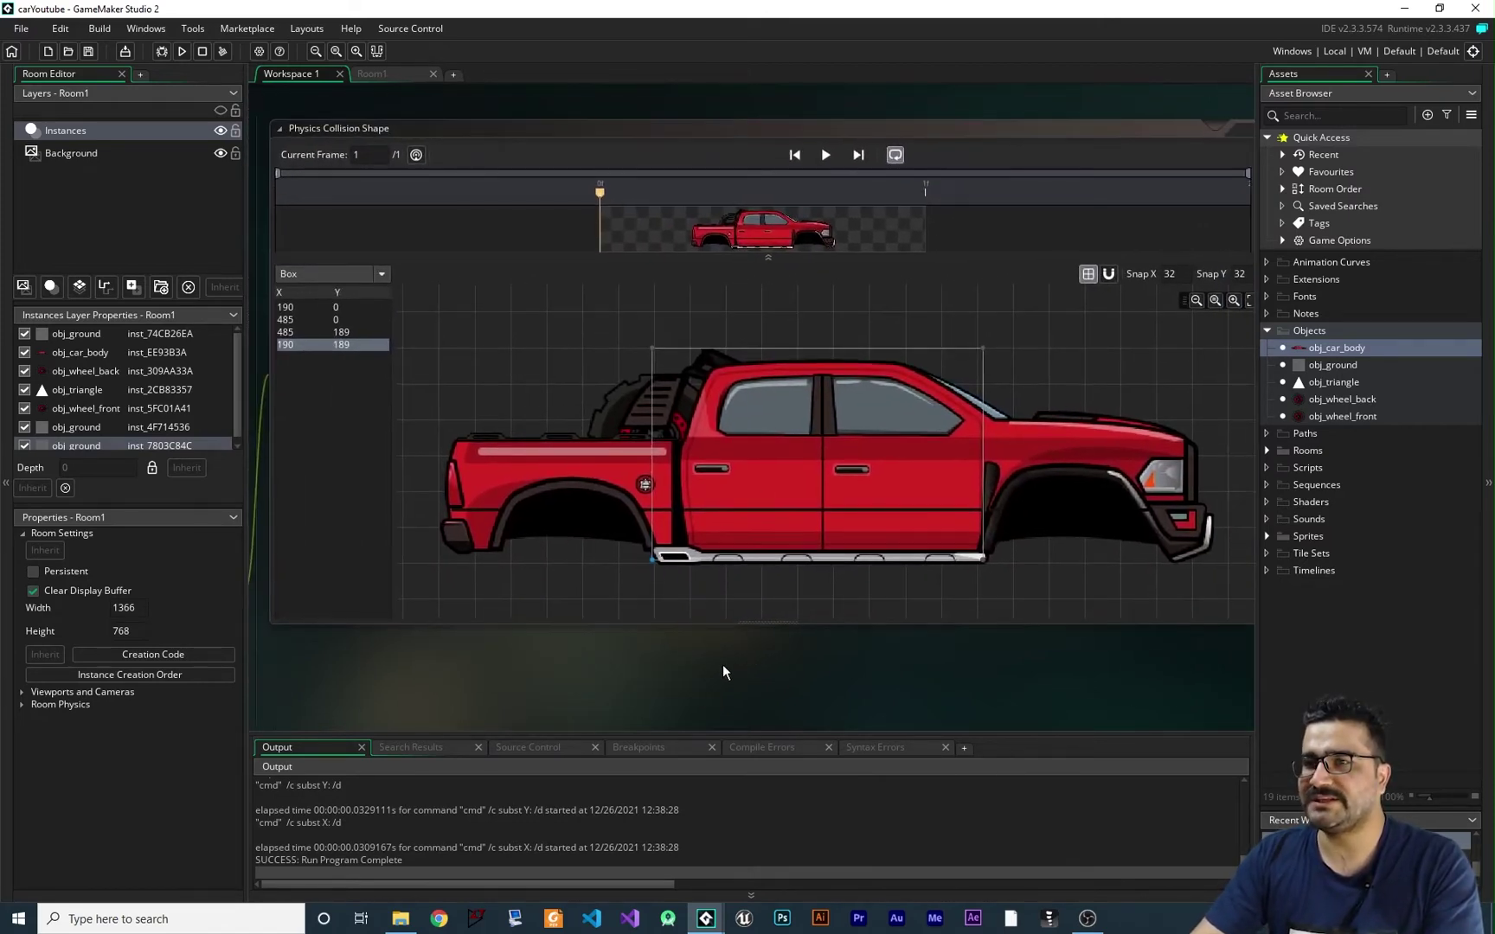
{"action": "key", "text": "F12"}
{"action": "middle_click_drag", "start_coordinate": [616, 654], "coordinate": [777, 693]}
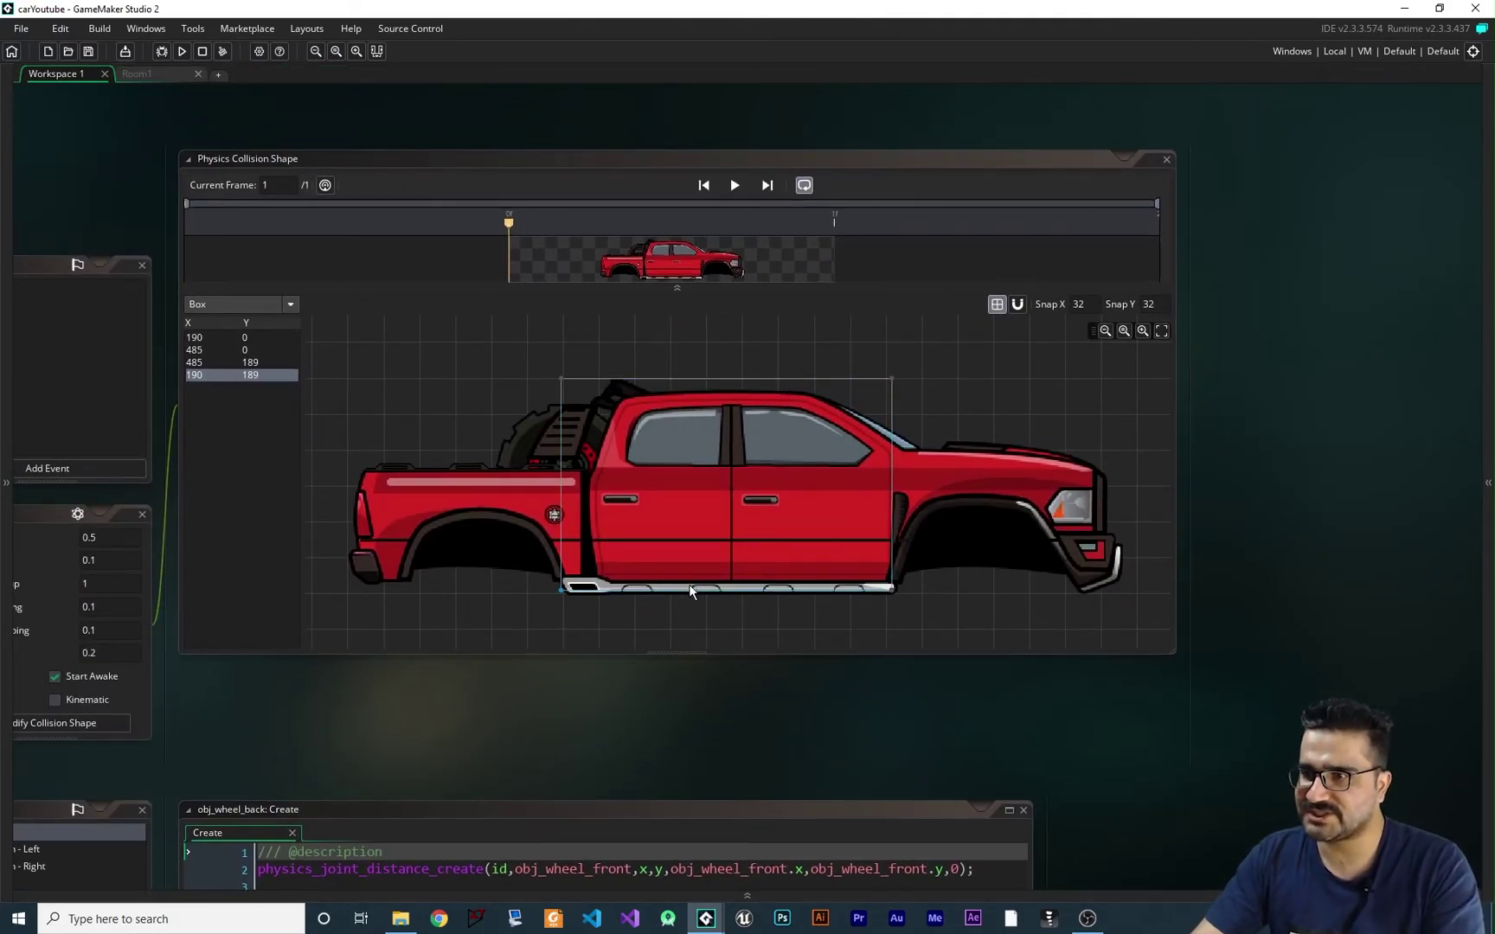
{"action": "left_click_drag", "start_coordinate": [892, 589], "coordinate": [1109, 511]}
{"action": "left_click_drag", "start_coordinate": [565, 511], "coordinate": [357, 513]}
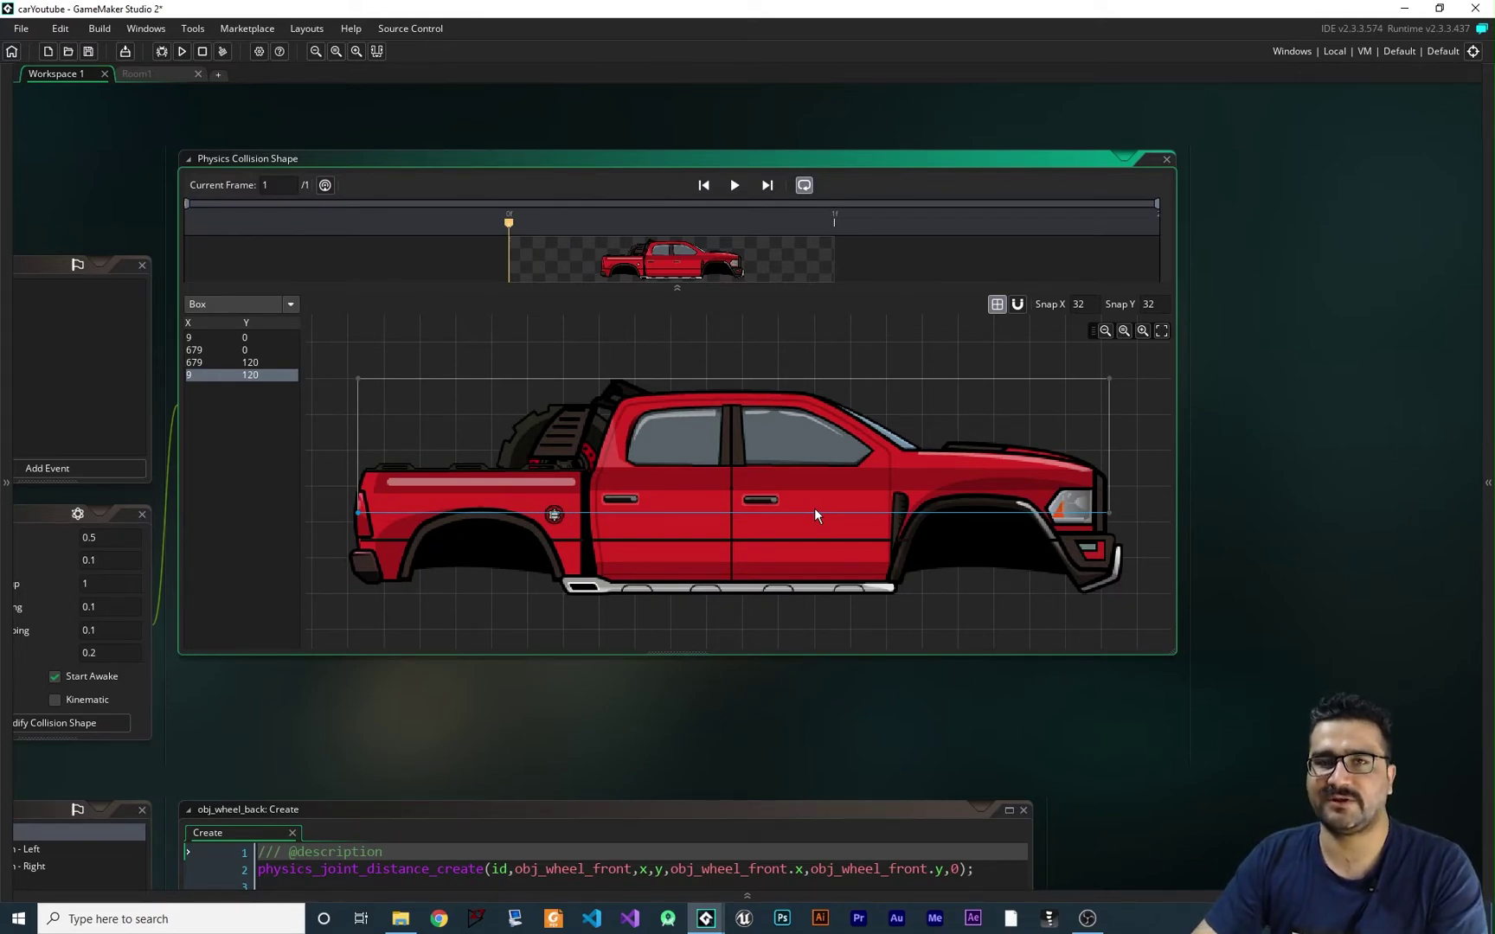
Step: Switch the shape to Convex and outline the roof, hood, bumper and wheel arch with eight points
{"action": "left_click", "coordinate": [290, 303]}
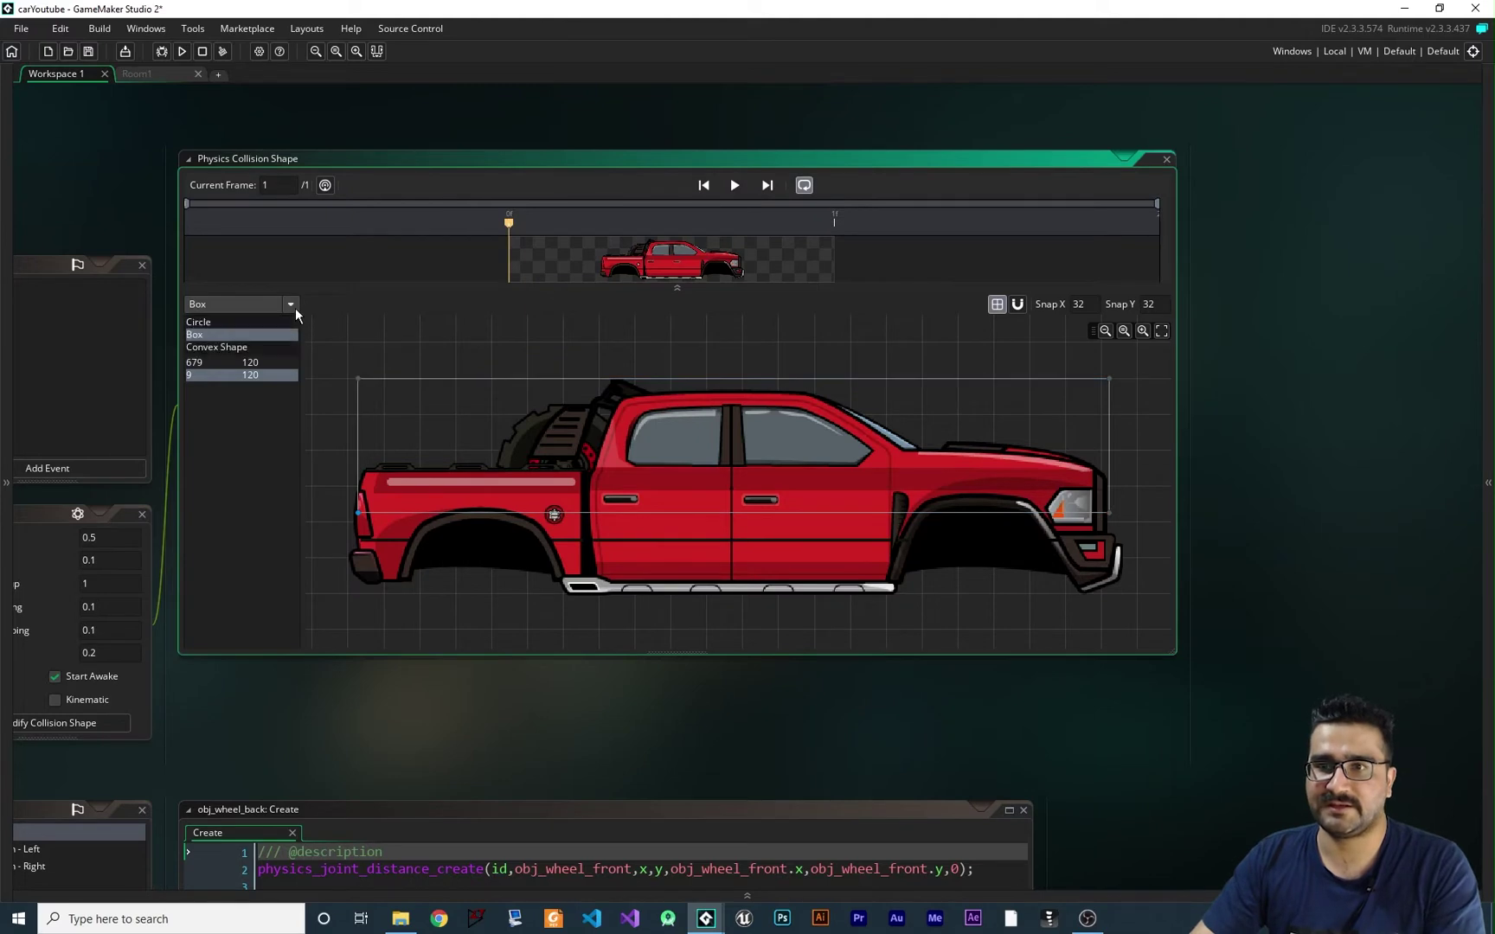
{"action": "left_click", "coordinate": [244, 347]}
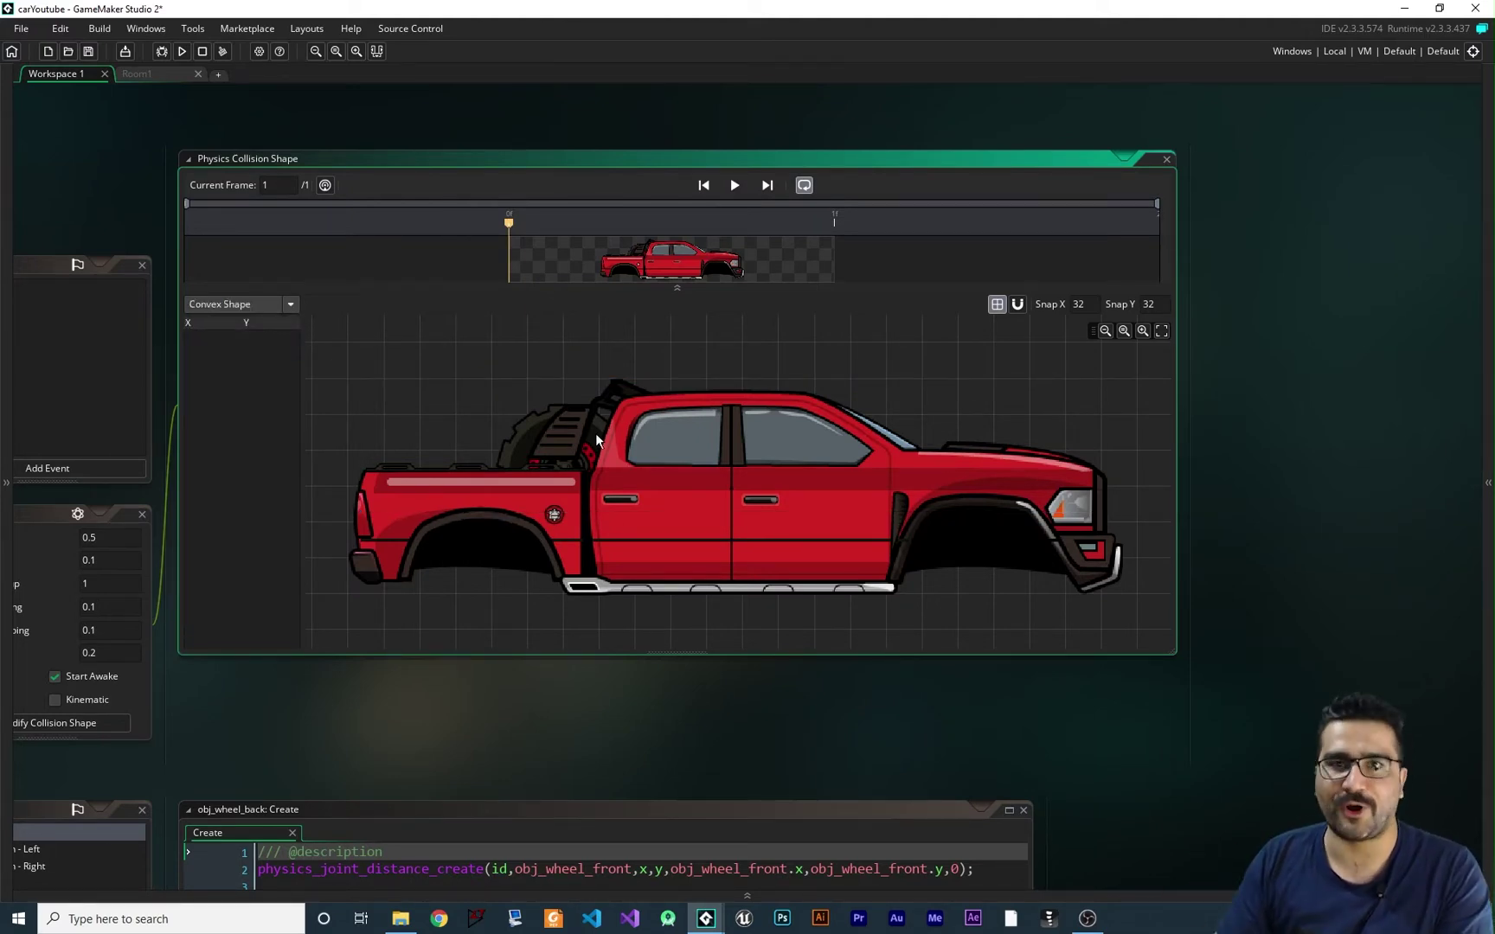
{"action": "left_click", "coordinate": [654, 394]}
{"action": "left_click", "coordinate": [847, 403]}
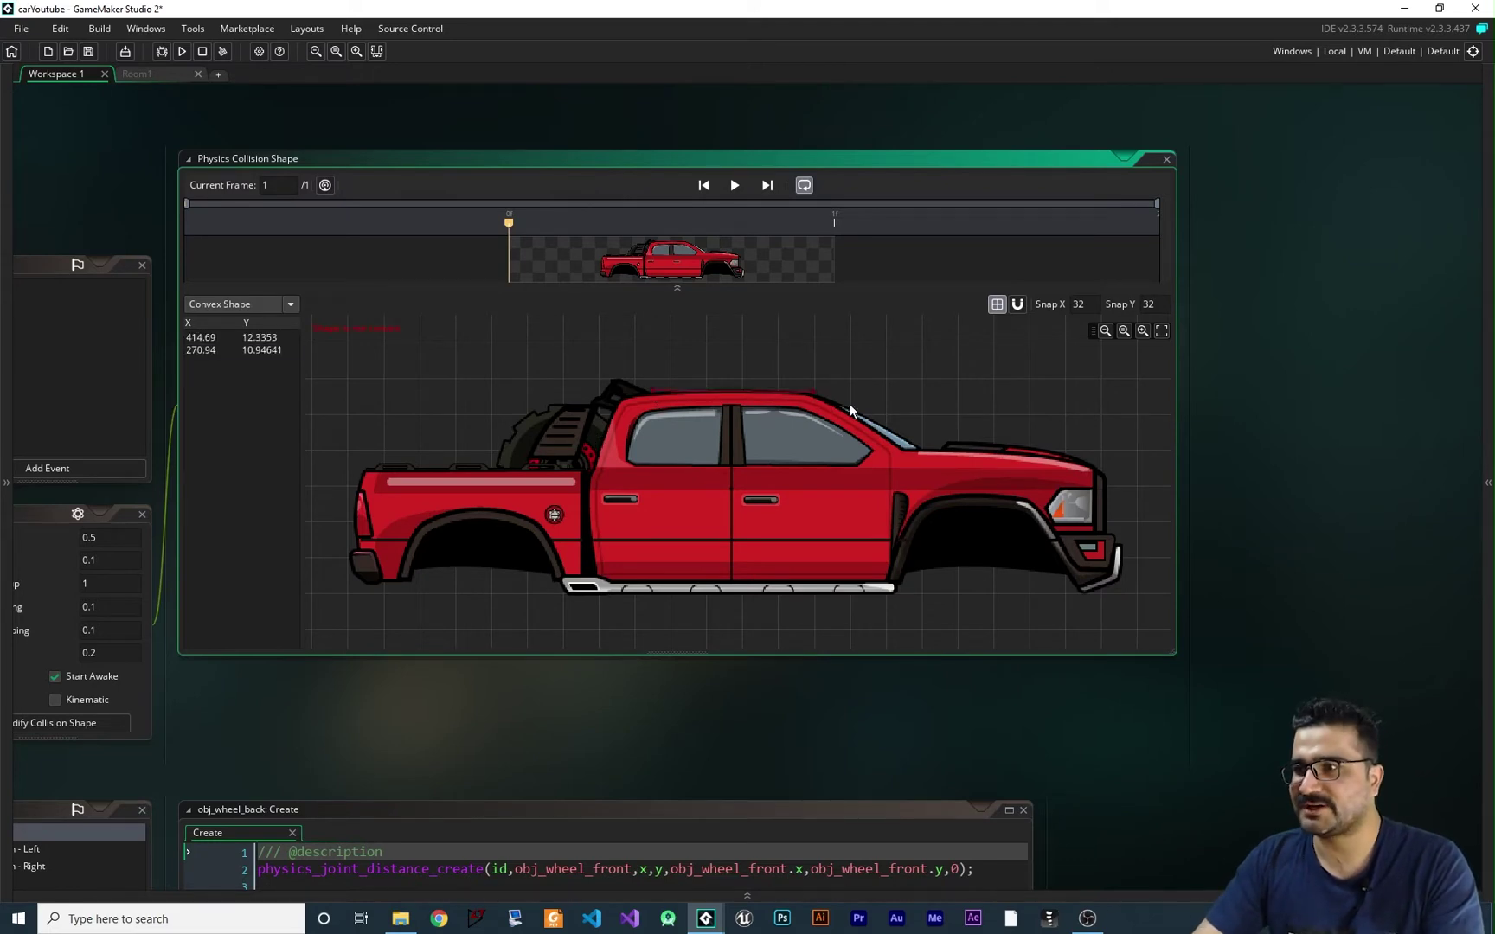
{"action": "left_click", "coordinate": [919, 446]}
{"action": "left_click", "coordinate": [1081, 451]}
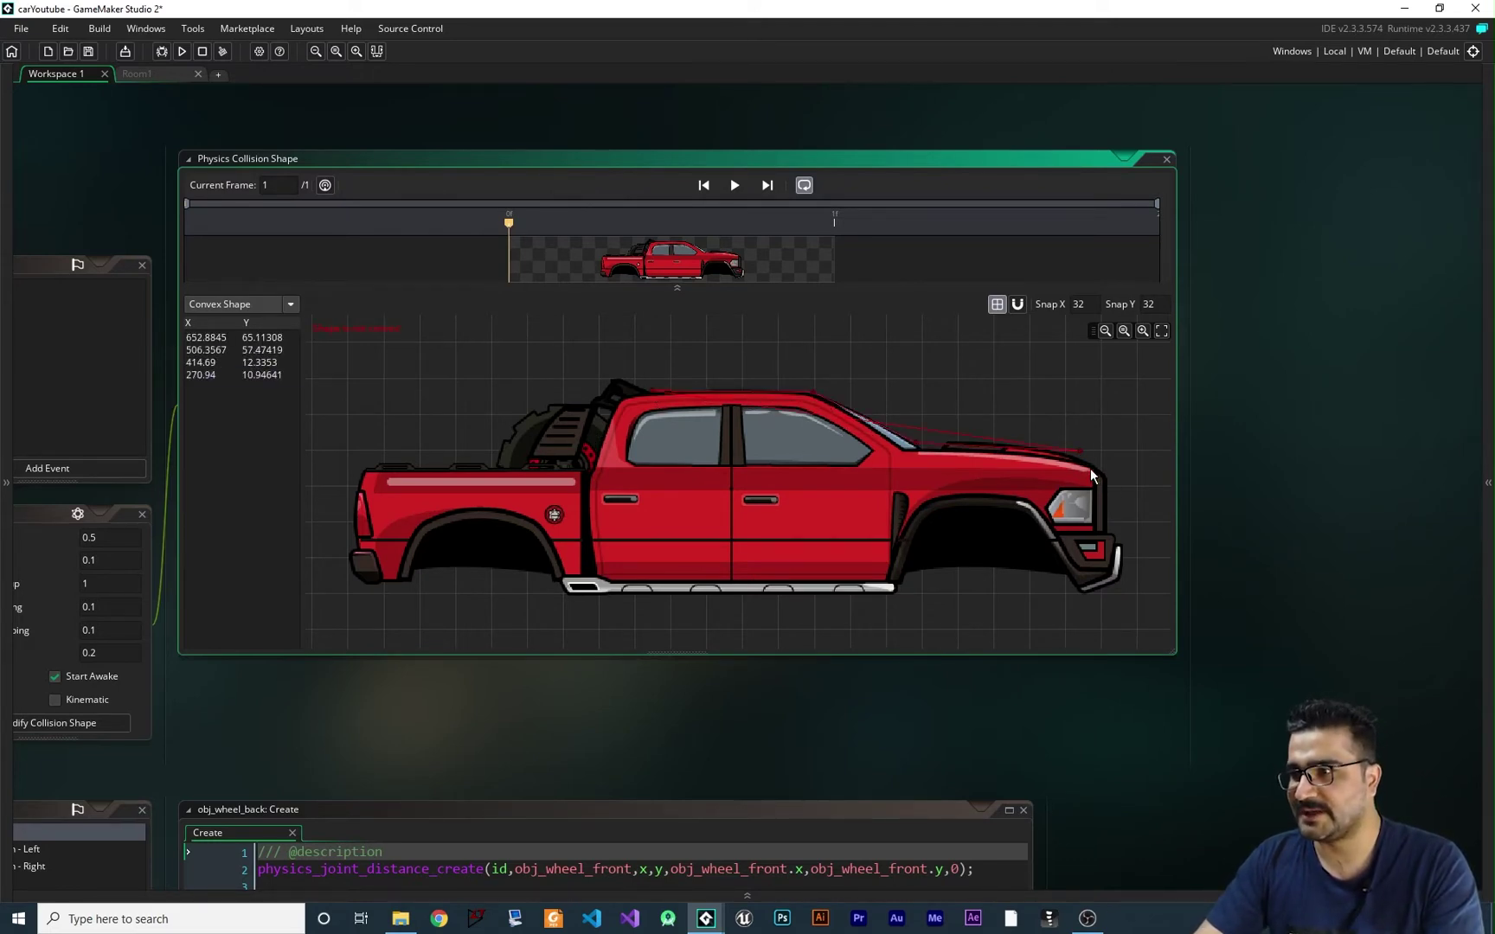
{"action": "left_click", "coordinate": [1109, 503]}
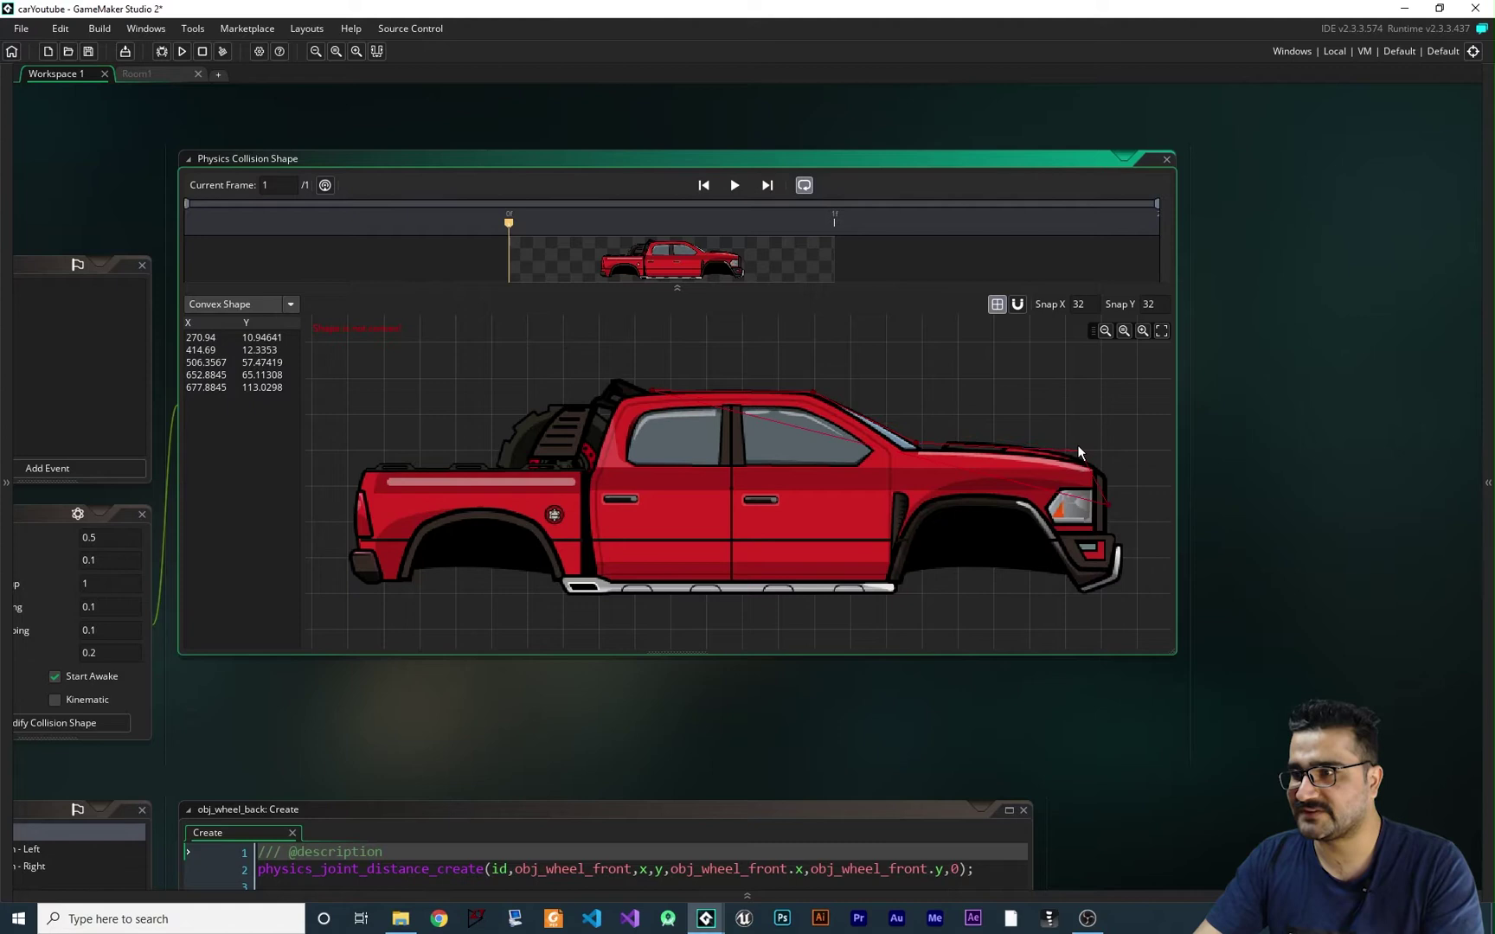
{"action": "left_click", "coordinate": [1120, 581]}
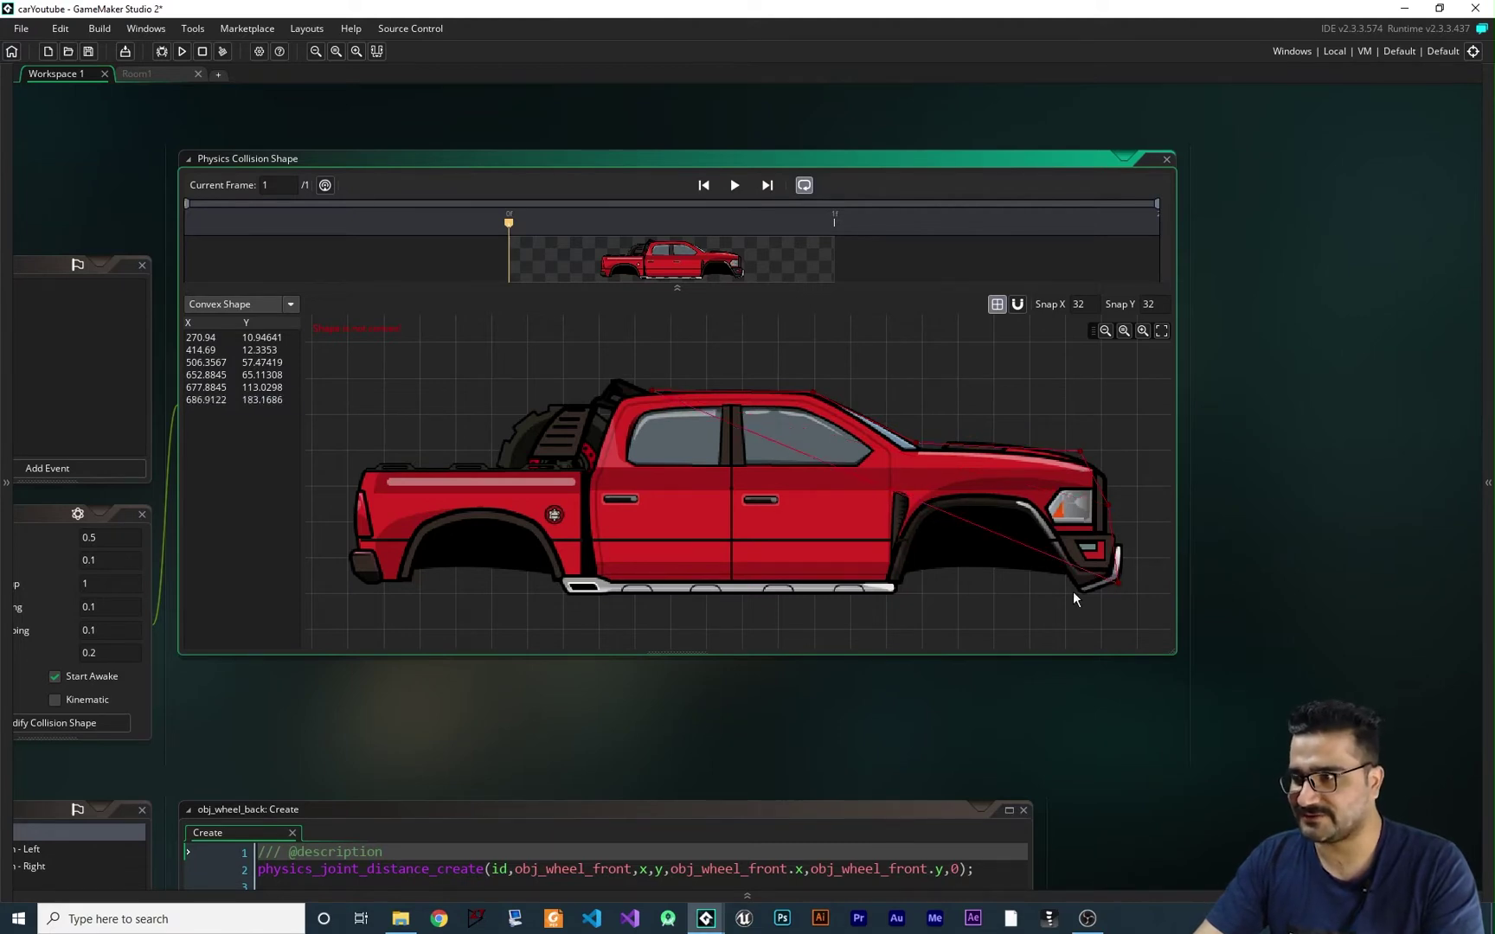
{"action": "left_click", "coordinate": [1078, 592]}
{"action": "left_click", "coordinate": [1022, 510]}
Step: Dismiss the eight-point limit warning and revert the shape to a Box spanning 0,0–691,194
{"action": "left_click", "coordinate": [926, 513]}
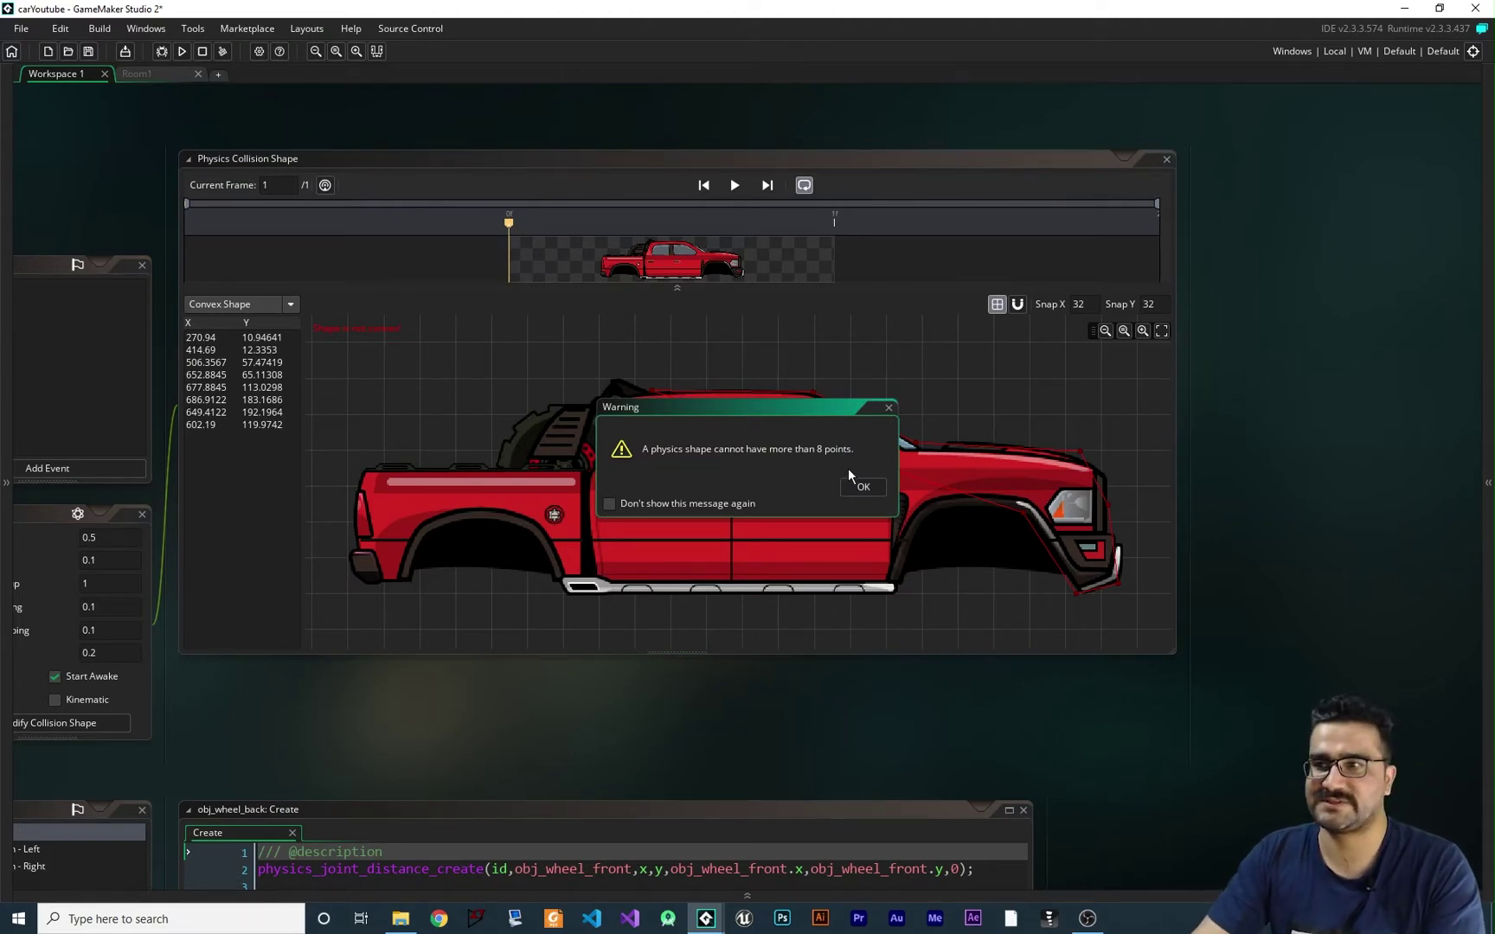
{"action": "left_click", "coordinate": [863, 488]}
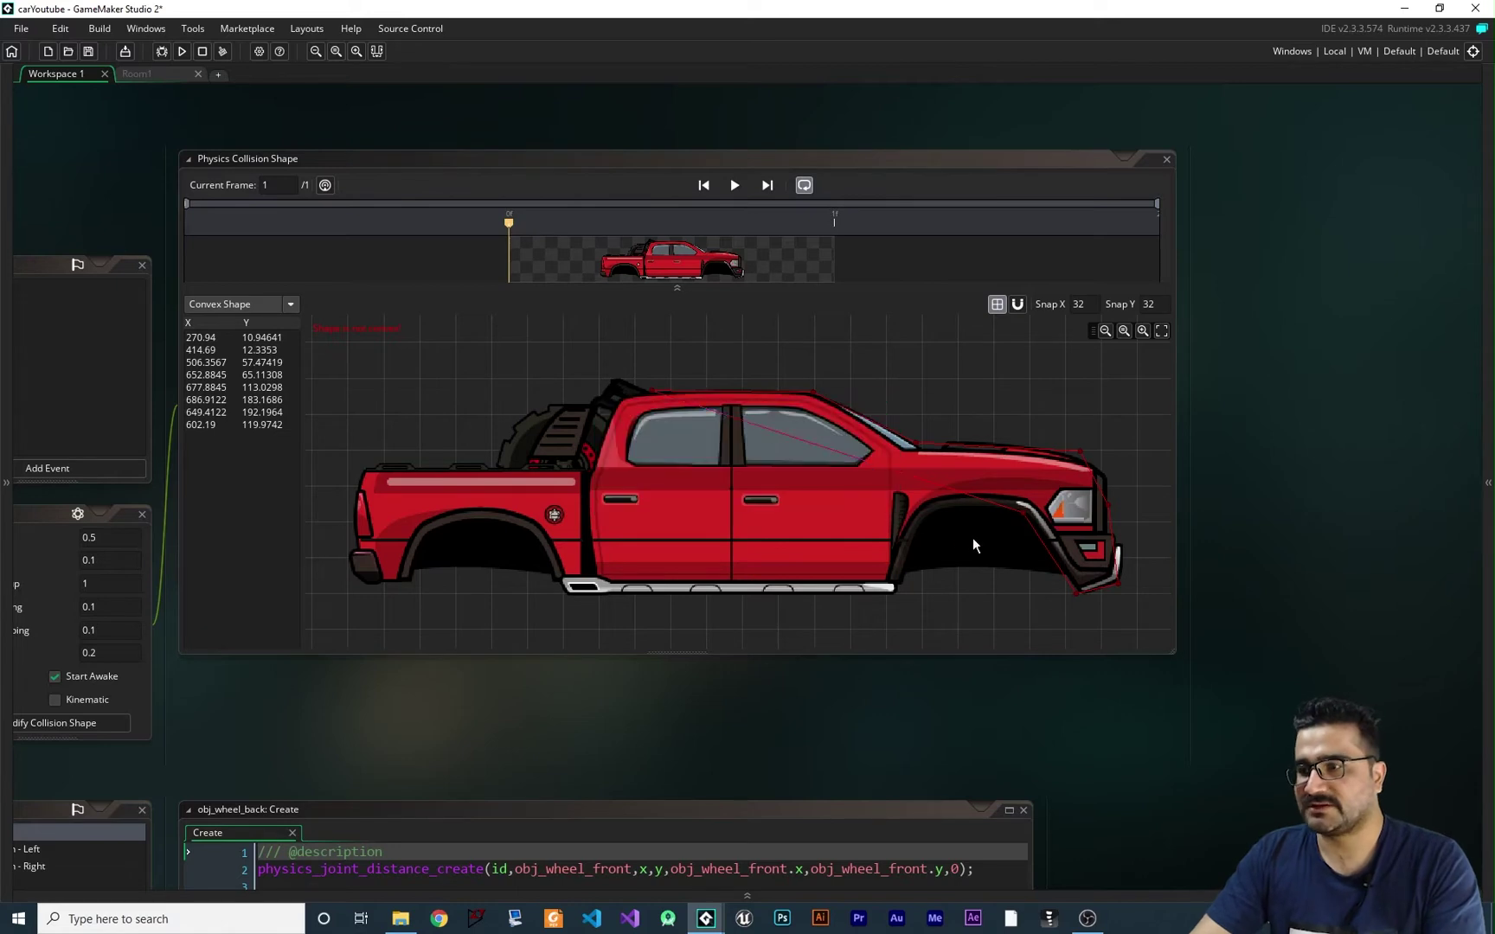
{"action": "left_click", "coordinate": [290, 304]}
{"action": "left_click", "coordinate": [246, 335]}
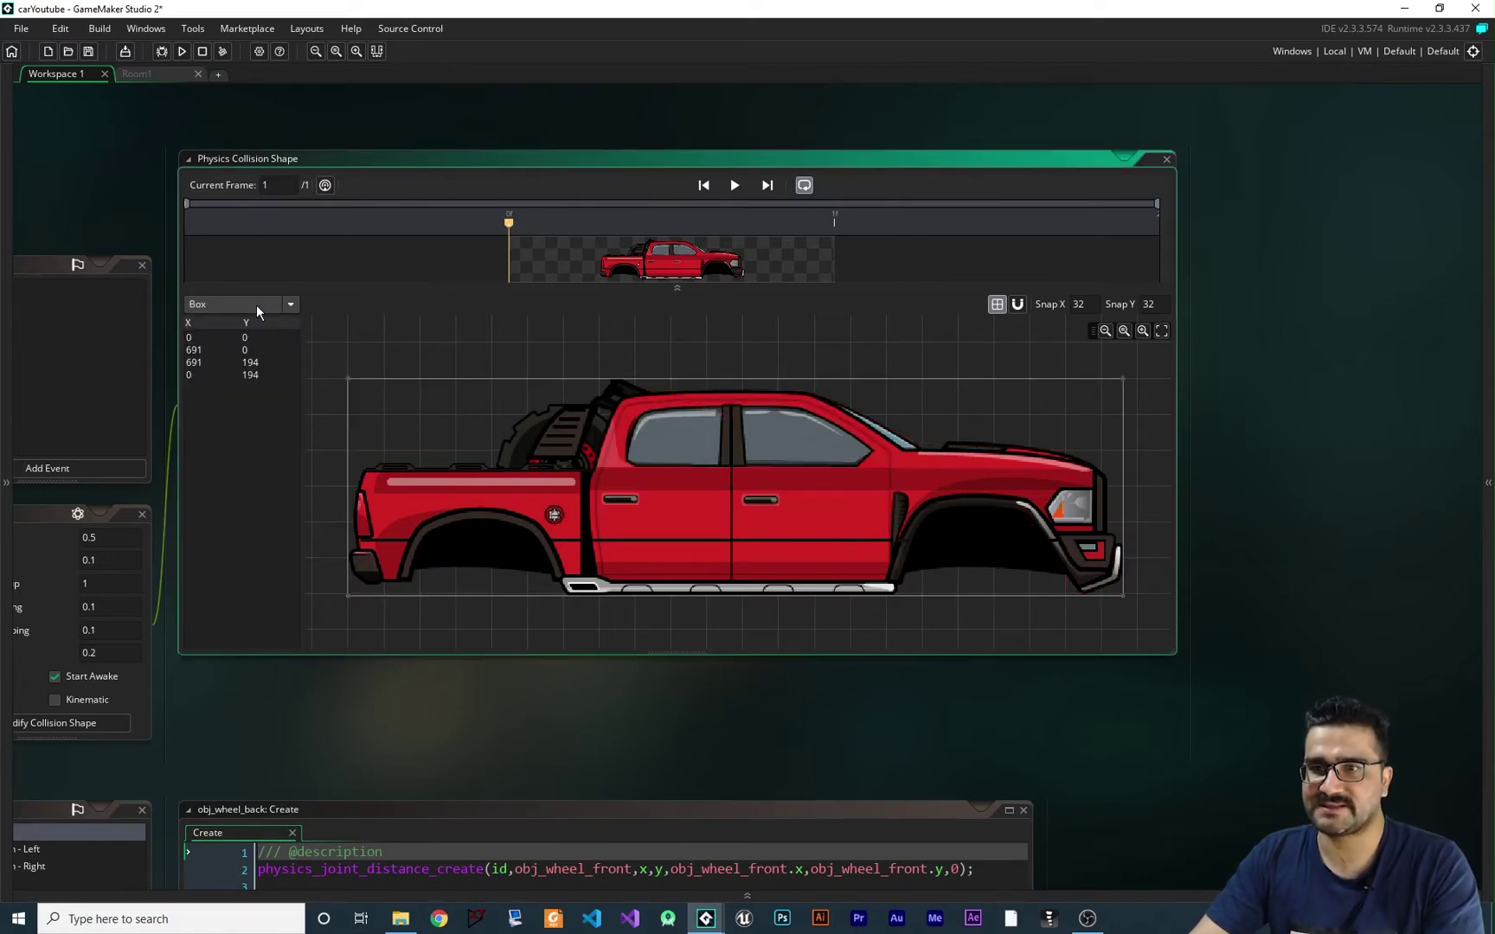
Step: Set the collision shape to convex and outline the truck's front and bottom, deleting the last point
{"action": "left_click", "coordinate": [252, 348]}
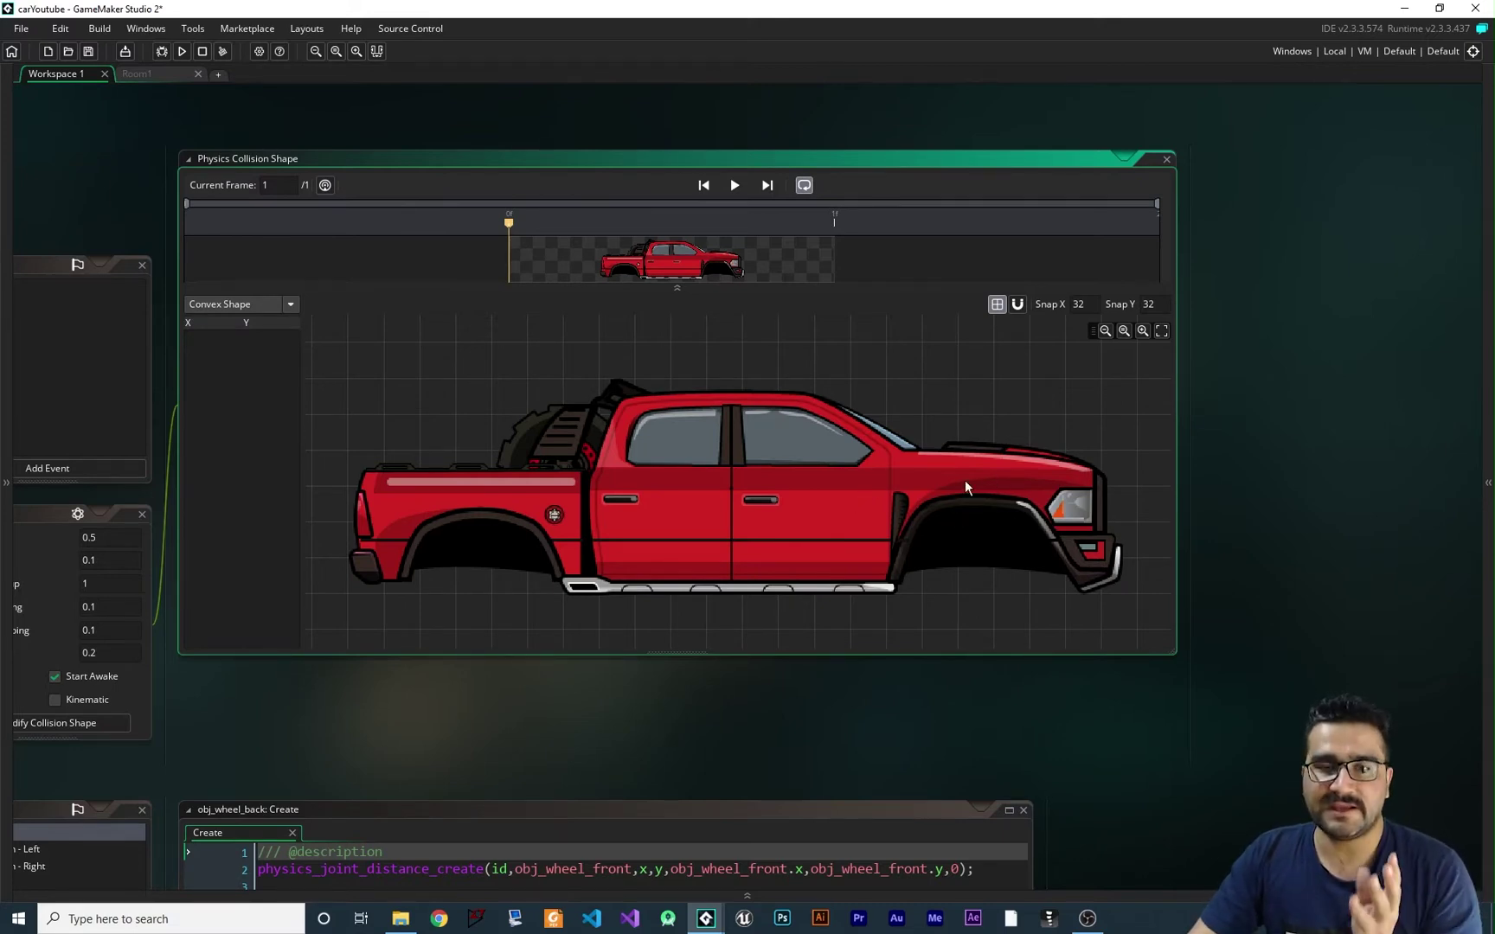
{"action": "left_click", "coordinate": [924, 443]}
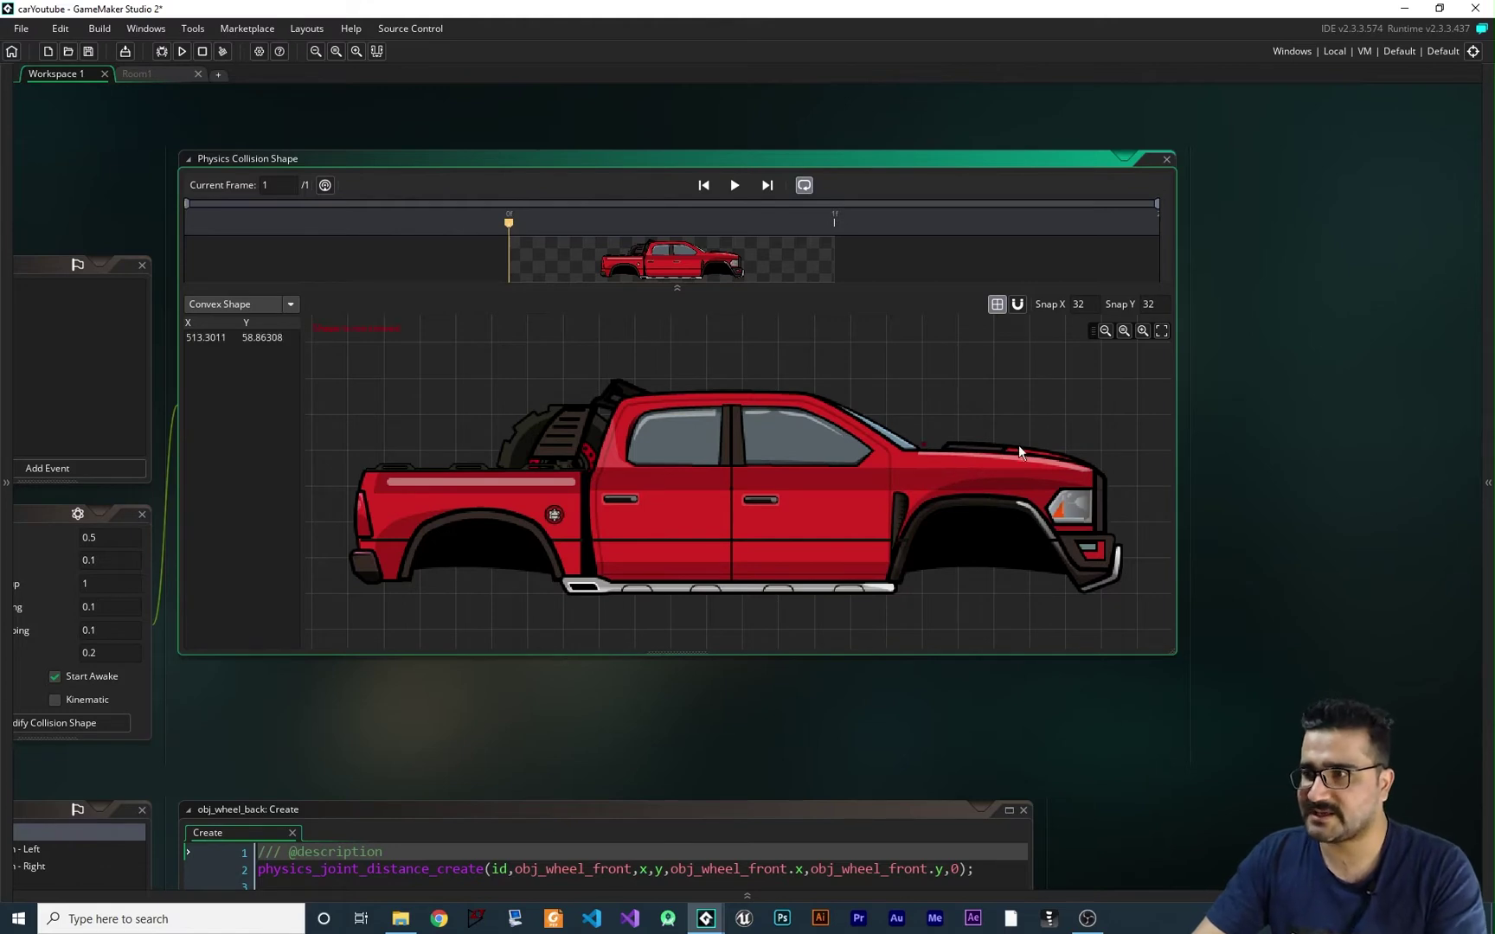
{"action": "left_click", "coordinate": [1109, 464]}
{"action": "left_click", "coordinate": [1120, 574]}
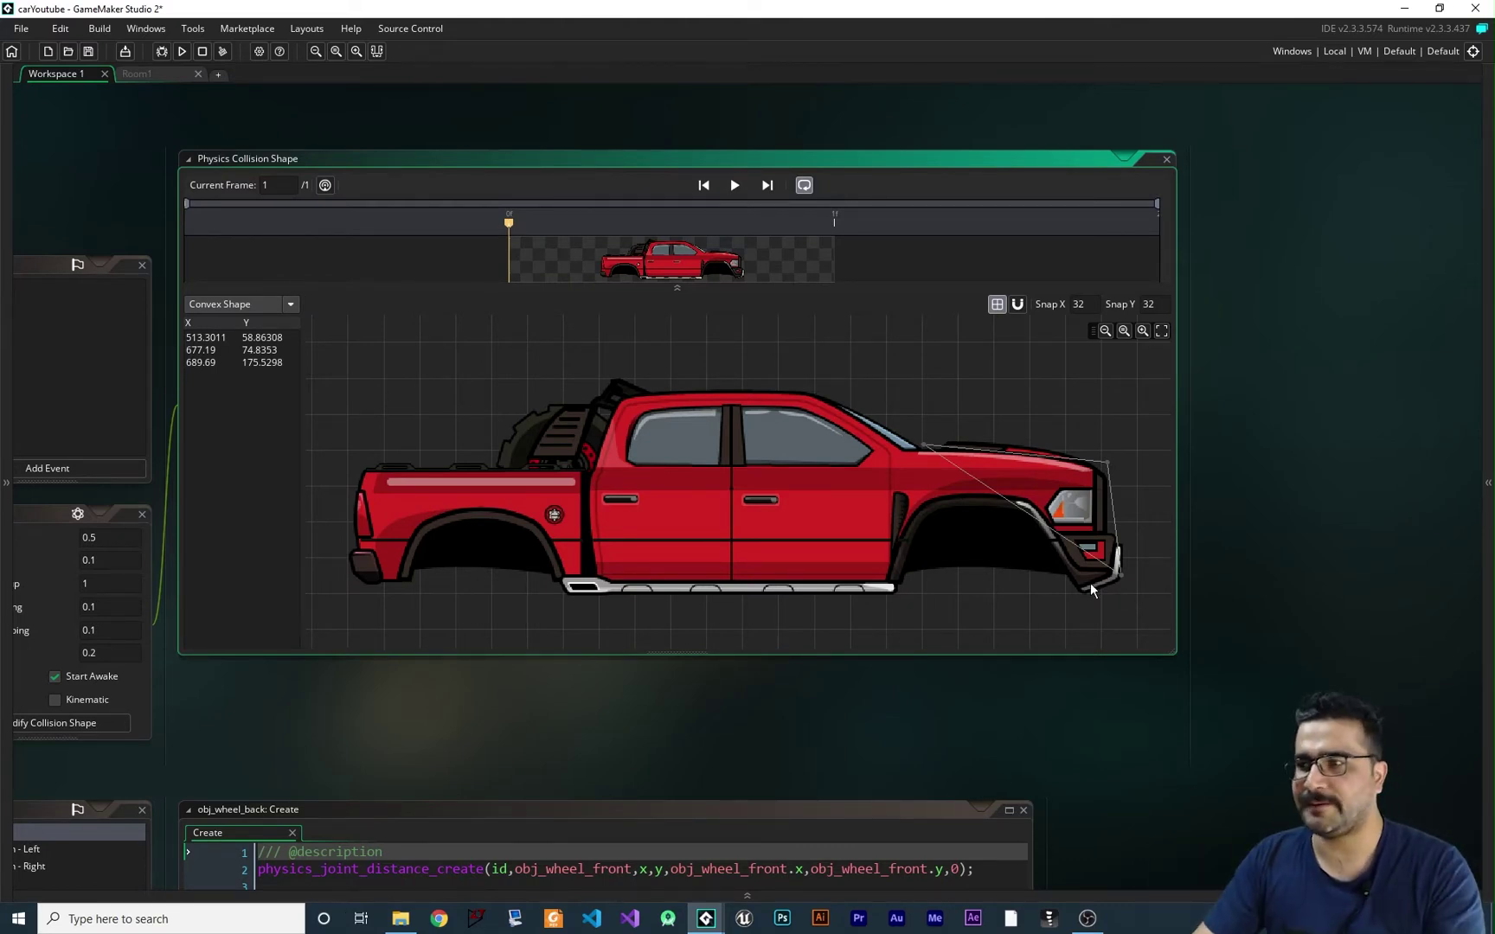
{"action": "left_click", "coordinate": [1077, 590]}
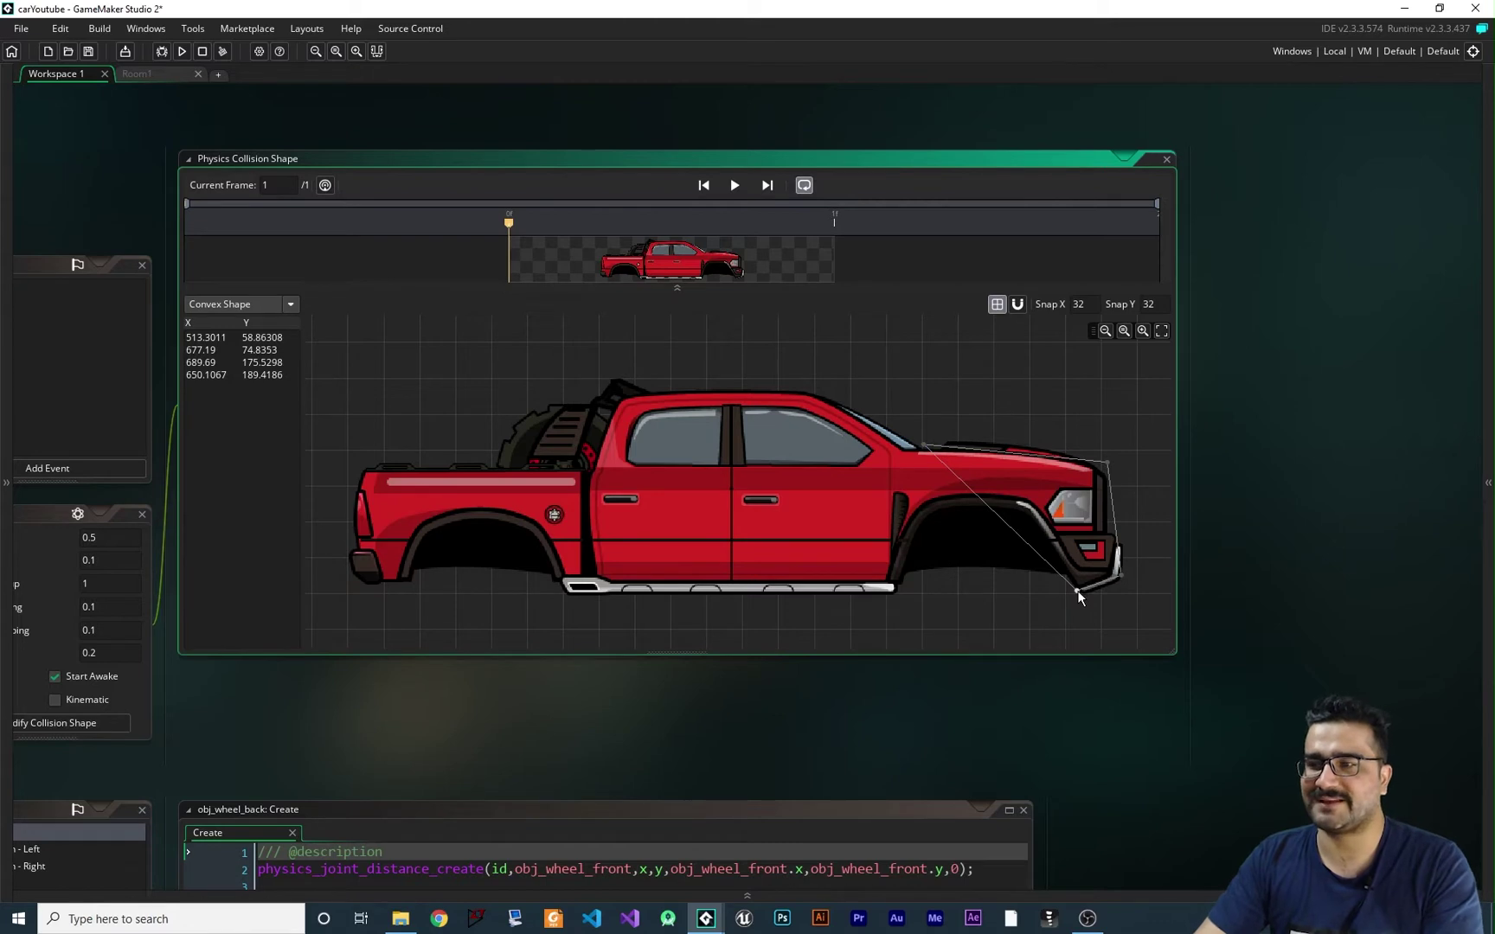
{"action": "left_click", "coordinate": [887, 592]}
{"action": "left_click", "coordinate": [805, 593]}
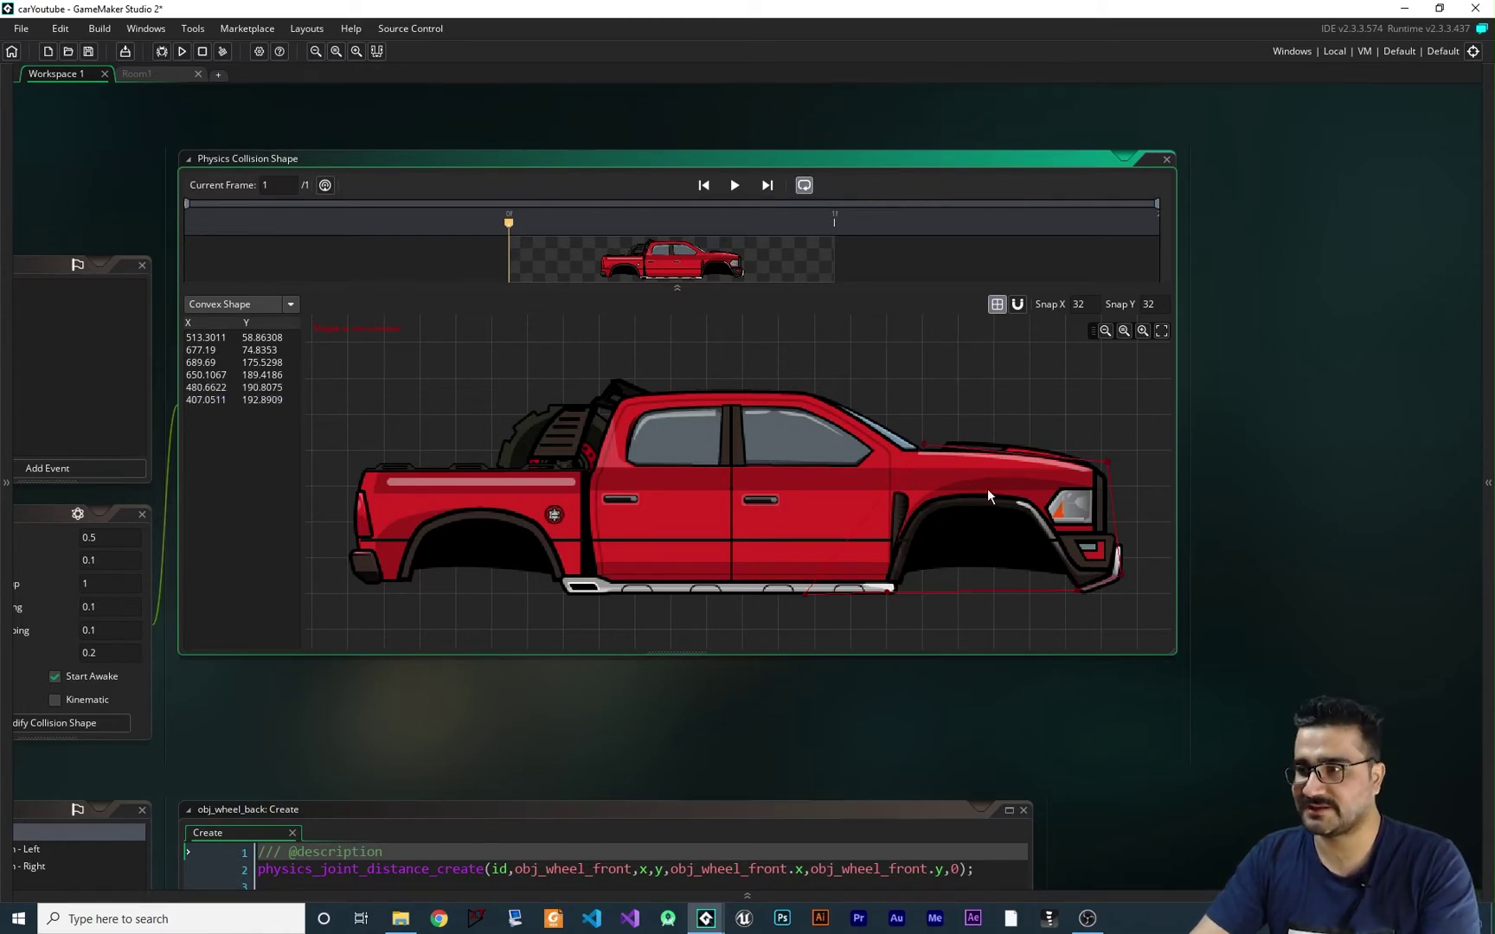
{"action": "right_click", "coordinate": [805, 594]}
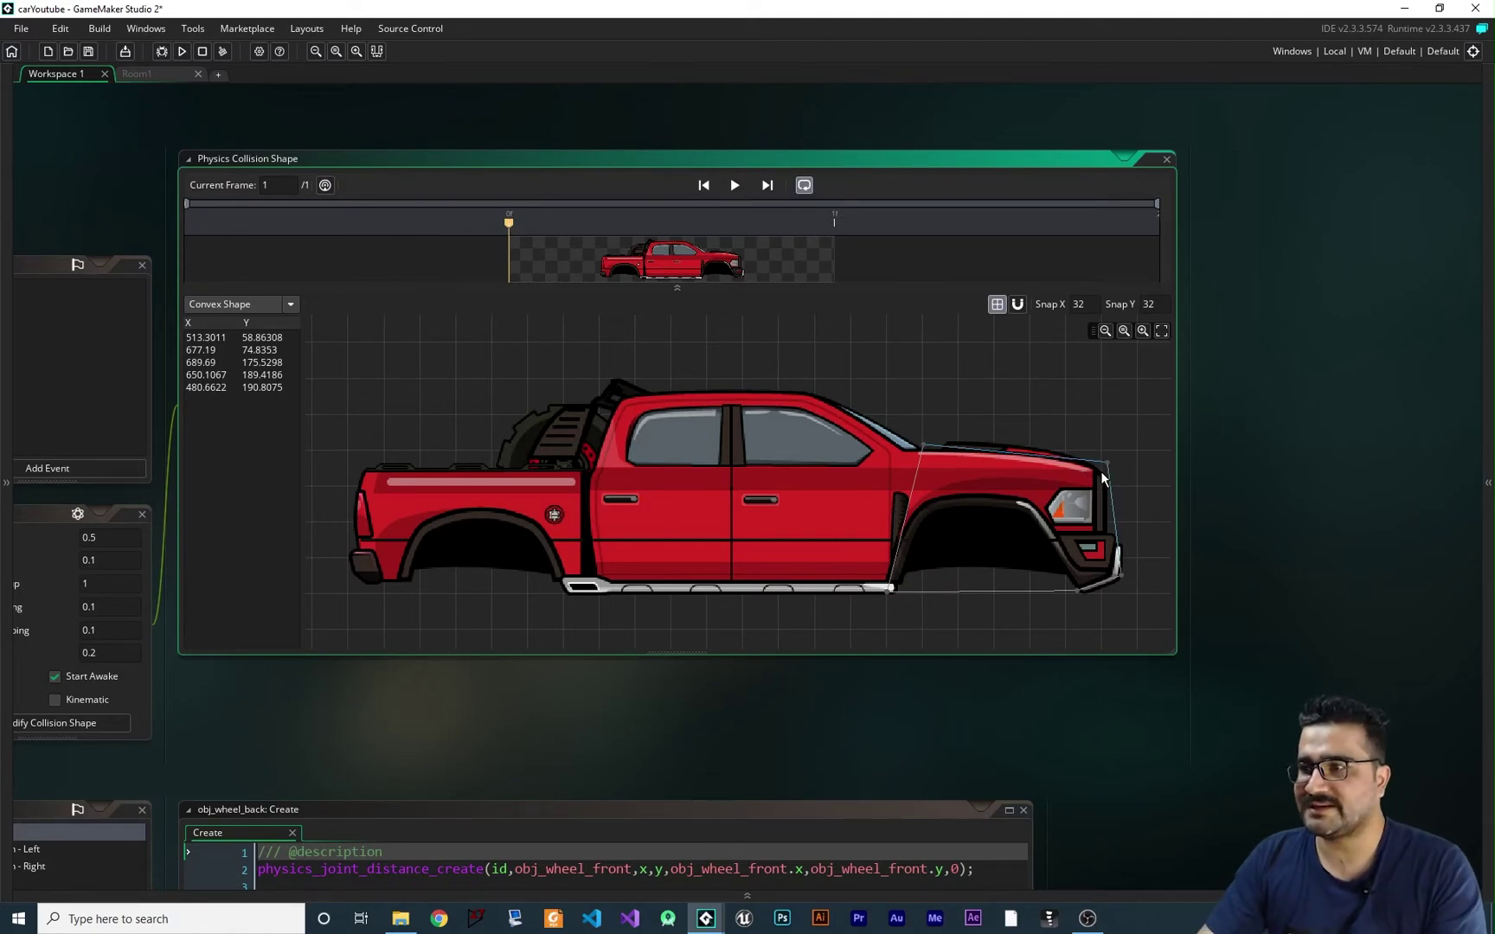
Step: Clear the convex points and redraw them around the windshield, front bumper and wheel arch
{"action": "left_click", "coordinate": [268, 303]}
{"action": "left_click", "coordinate": [246, 346]}
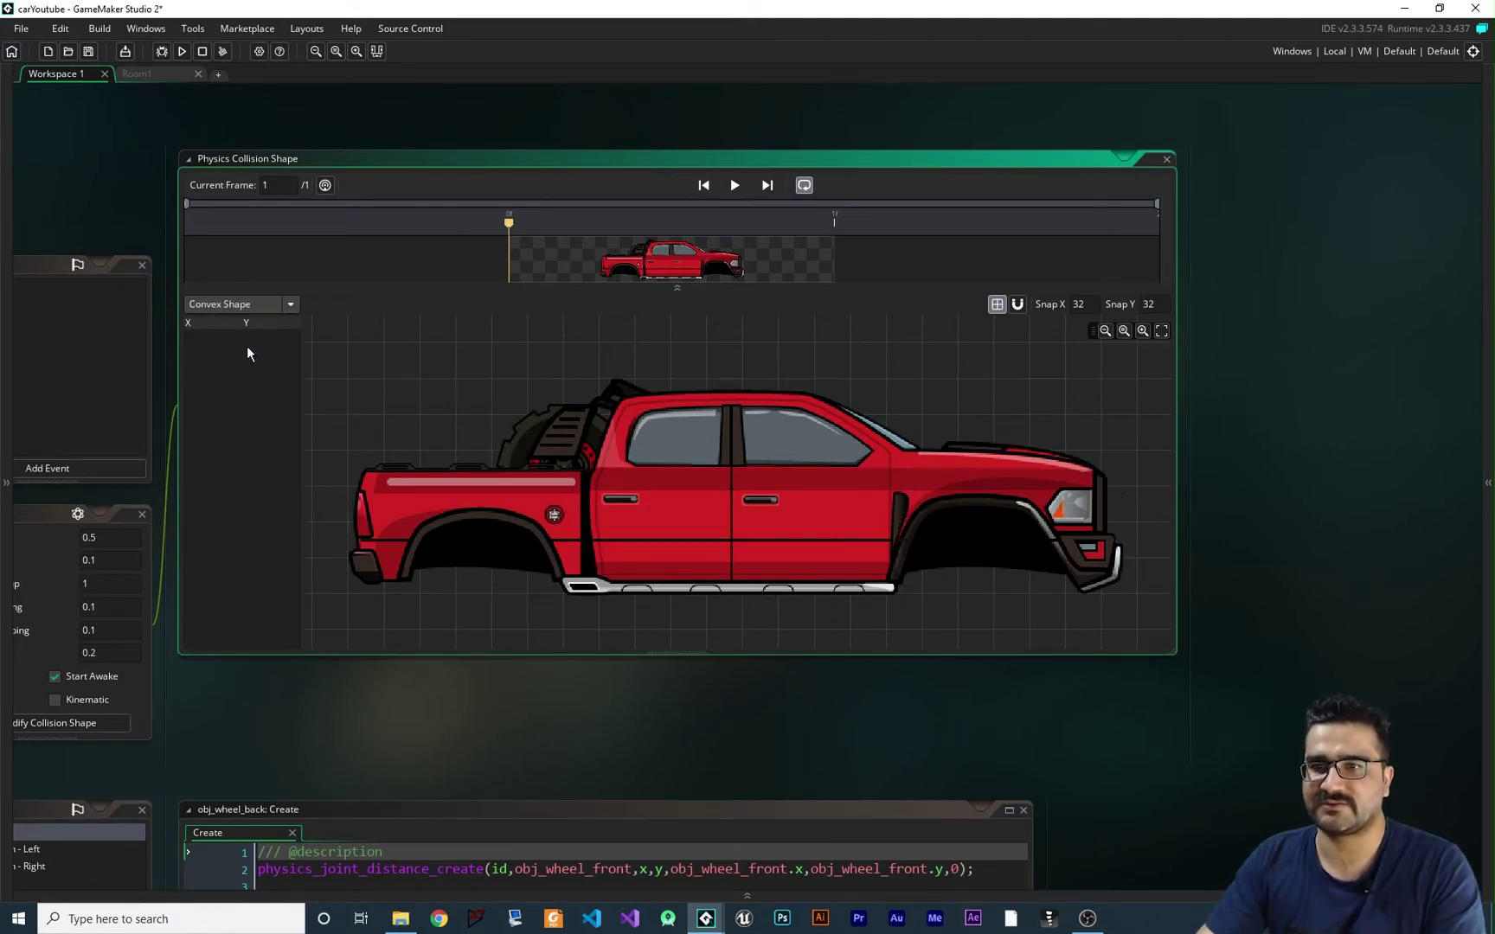
{"action": "left_click", "coordinate": [915, 439]}
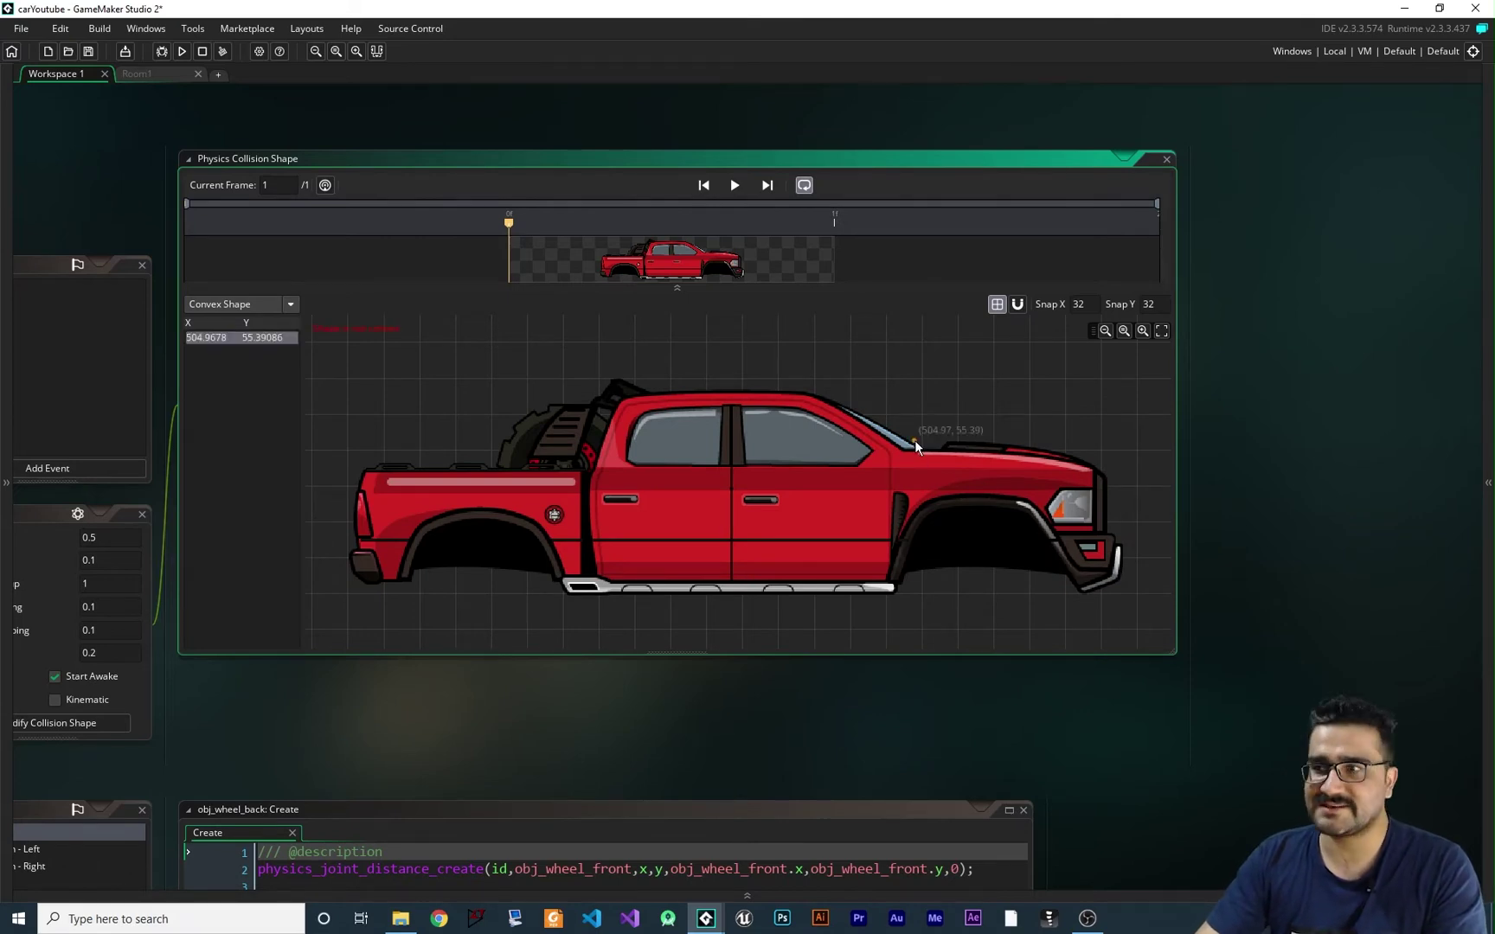
{"action": "left_click", "coordinate": [1105, 468]}
{"action": "left_click", "coordinate": [1121, 572]}
{"action": "left_click", "coordinate": [1083, 591]}
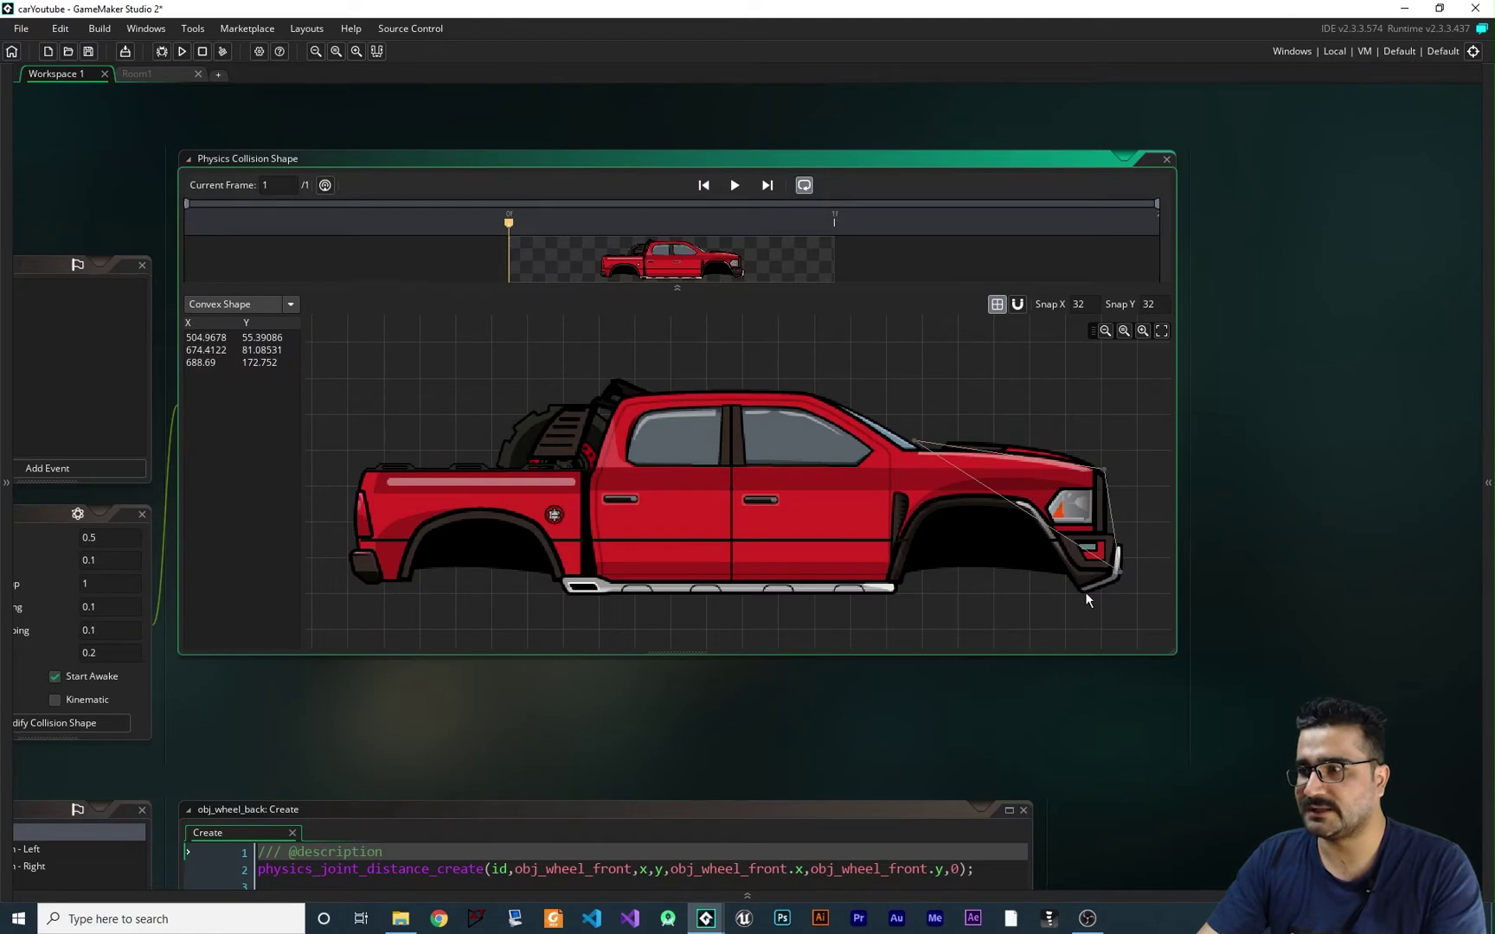
{"action": "left_click", "coordinate": [1037, 526]}
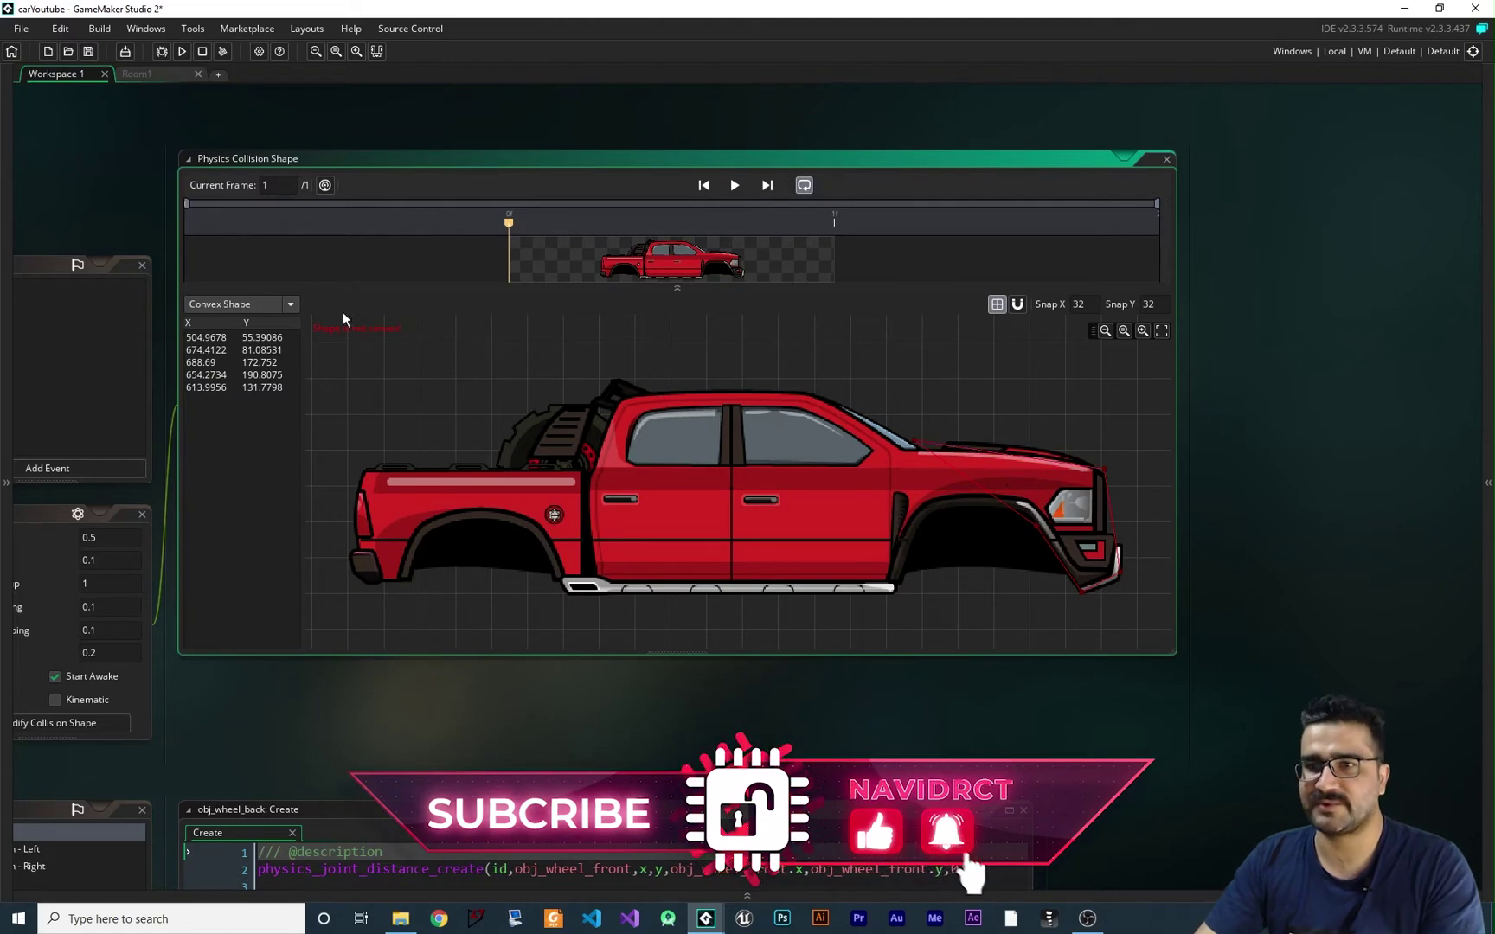
Step: Change the collision shape to Circle, then to a Box enclosing the whole truck, 691 by 194
{"action": "left_click", "coordinate": [259, 304]}
{"action": "left_click", "coordinate": [256, 319]}
{"action": "left_click", "coordinate": [270, 304]}
{"action": "left_click", "coordinate": [265, 334]}
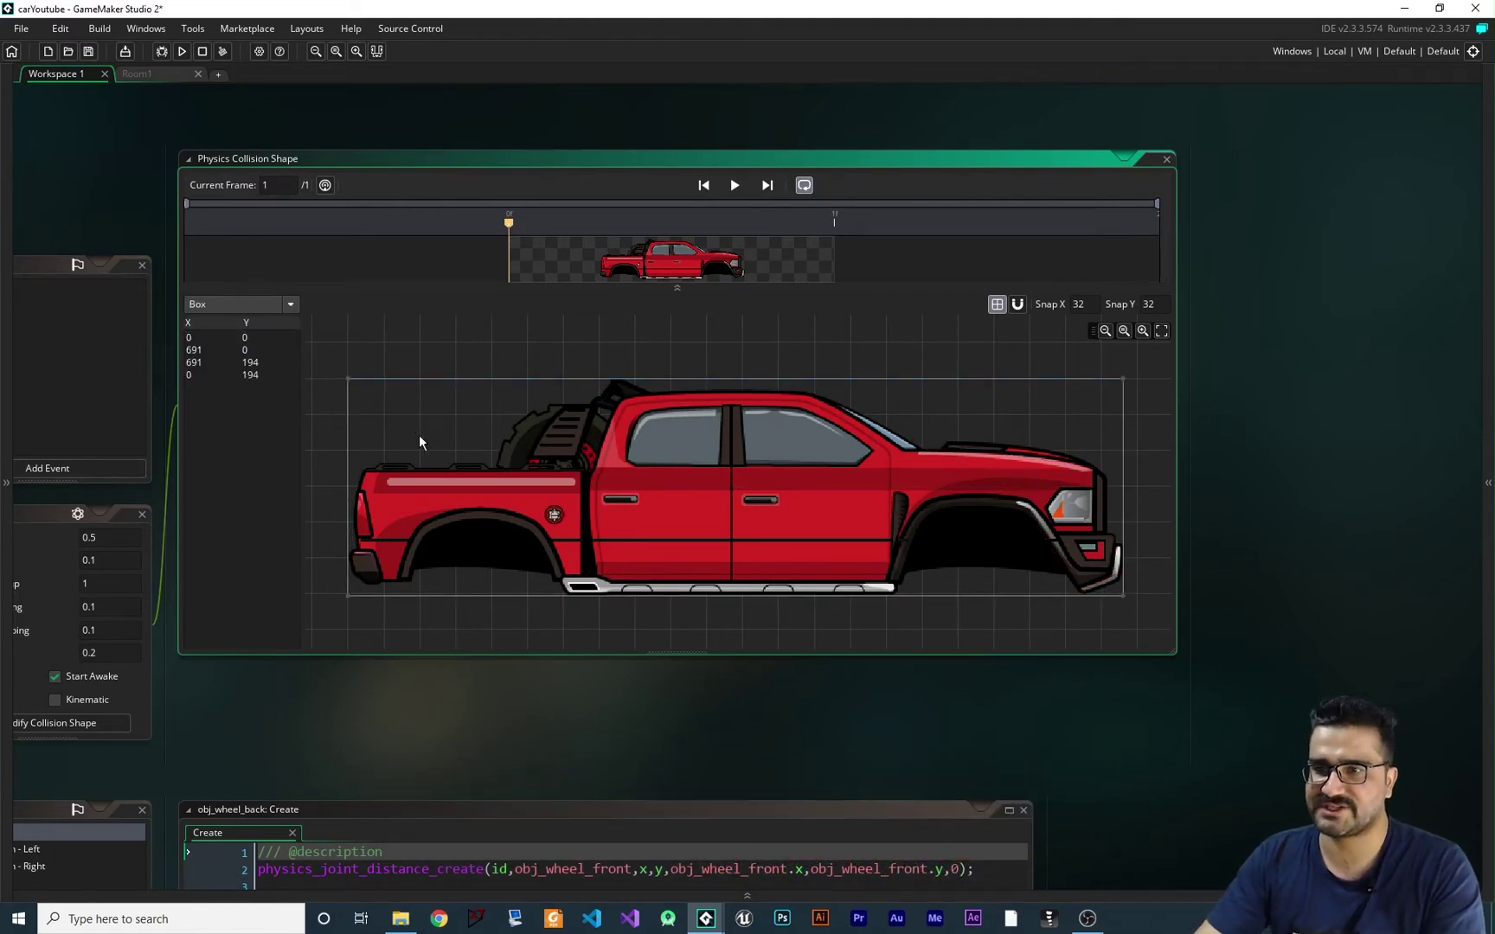
{"action": "left_click", "coordinate": [274, 303]}
{"action": "left_click", "coordinate": [261, 349]}
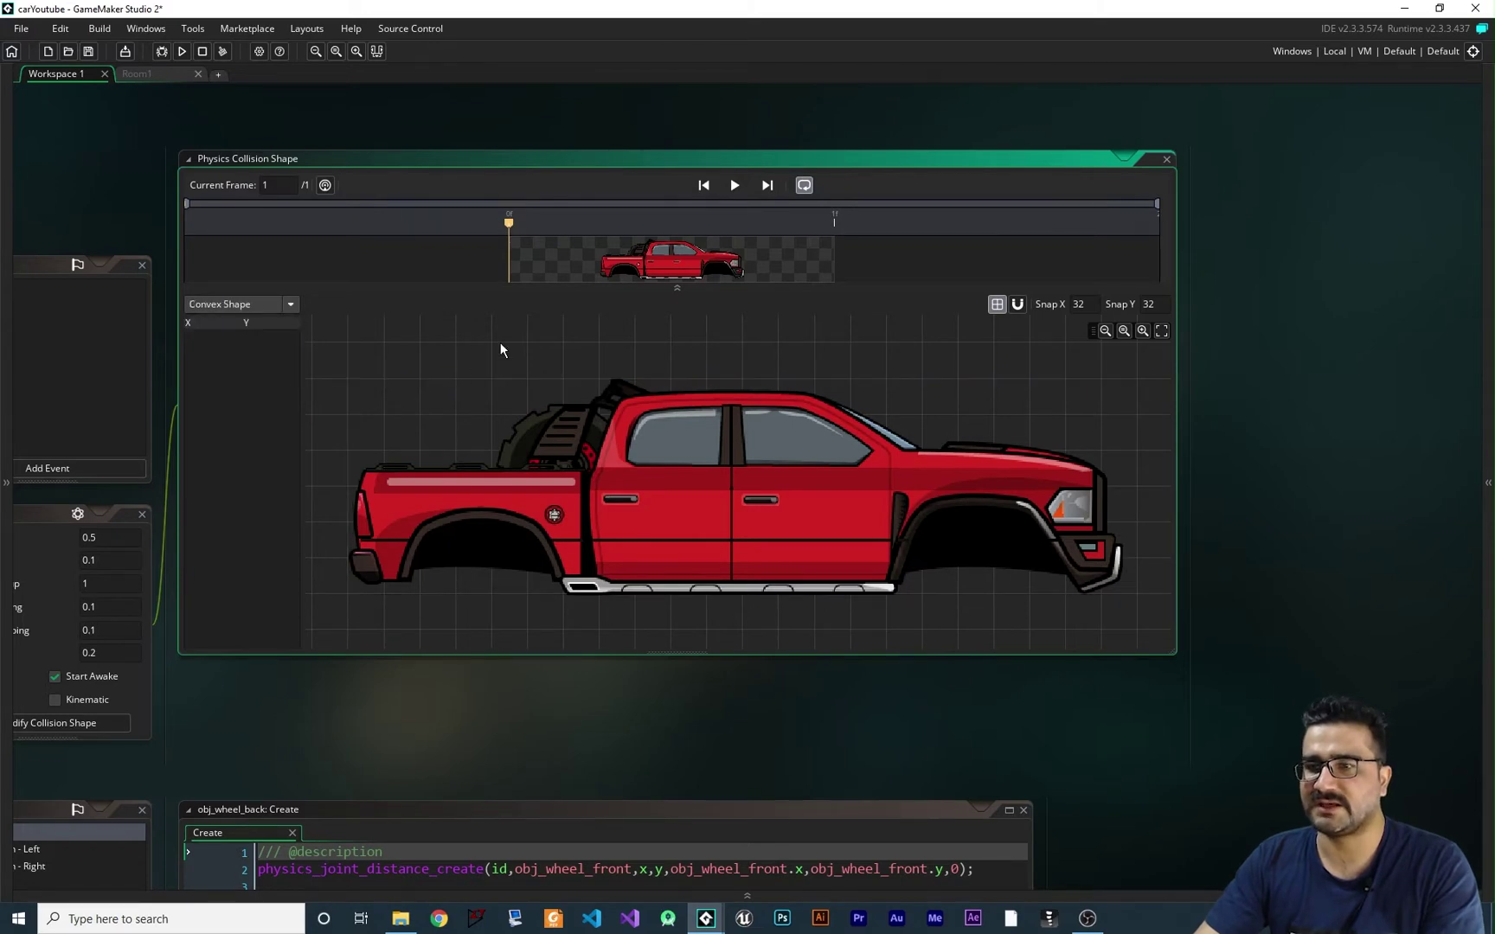
{"action": "left_click", "coordinate": [359, 418]}
{"action": "left_click", "coordinate": [364, 342]}
{"action": "left_click", "coordinate": [516, 335]}
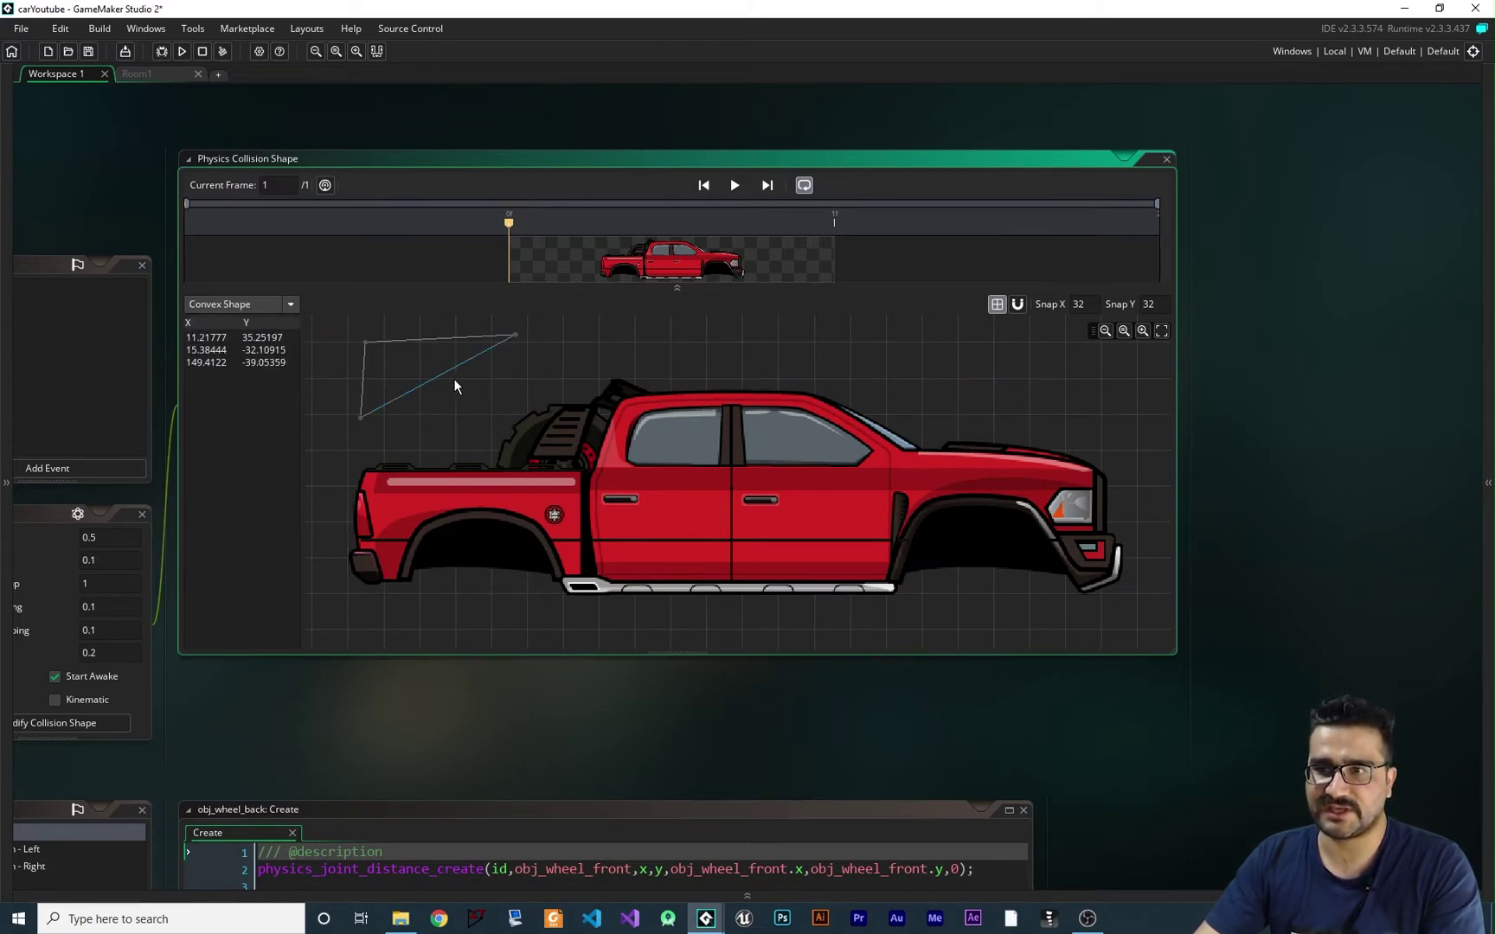
{"action": "left_click", "coordinate": [514, 403]}
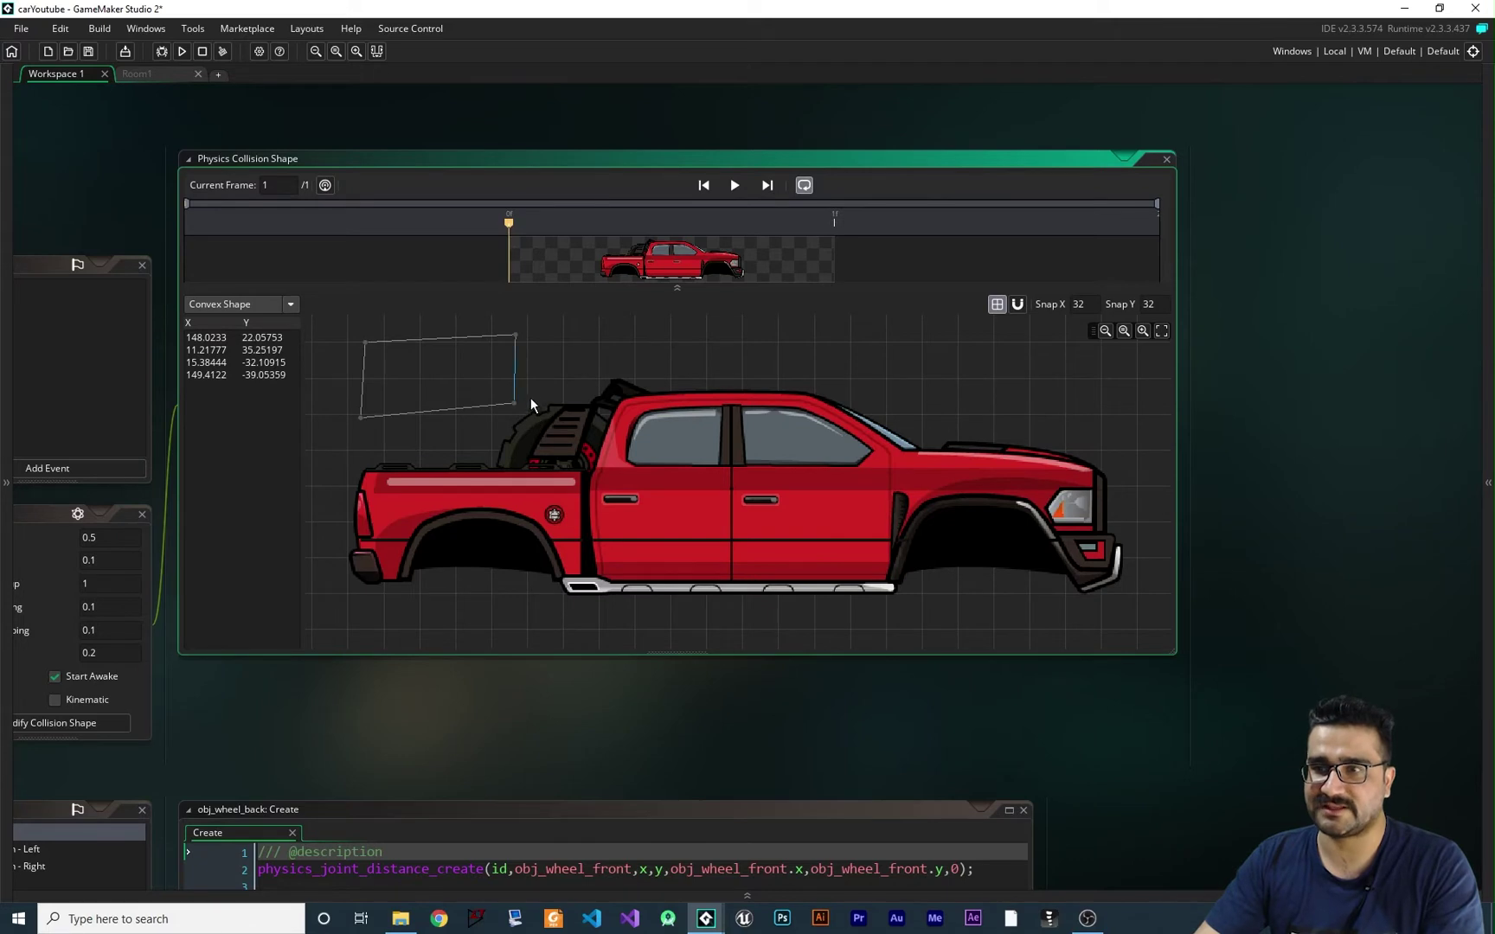
{"action": "left_click", "coordinate": [474, 370]}
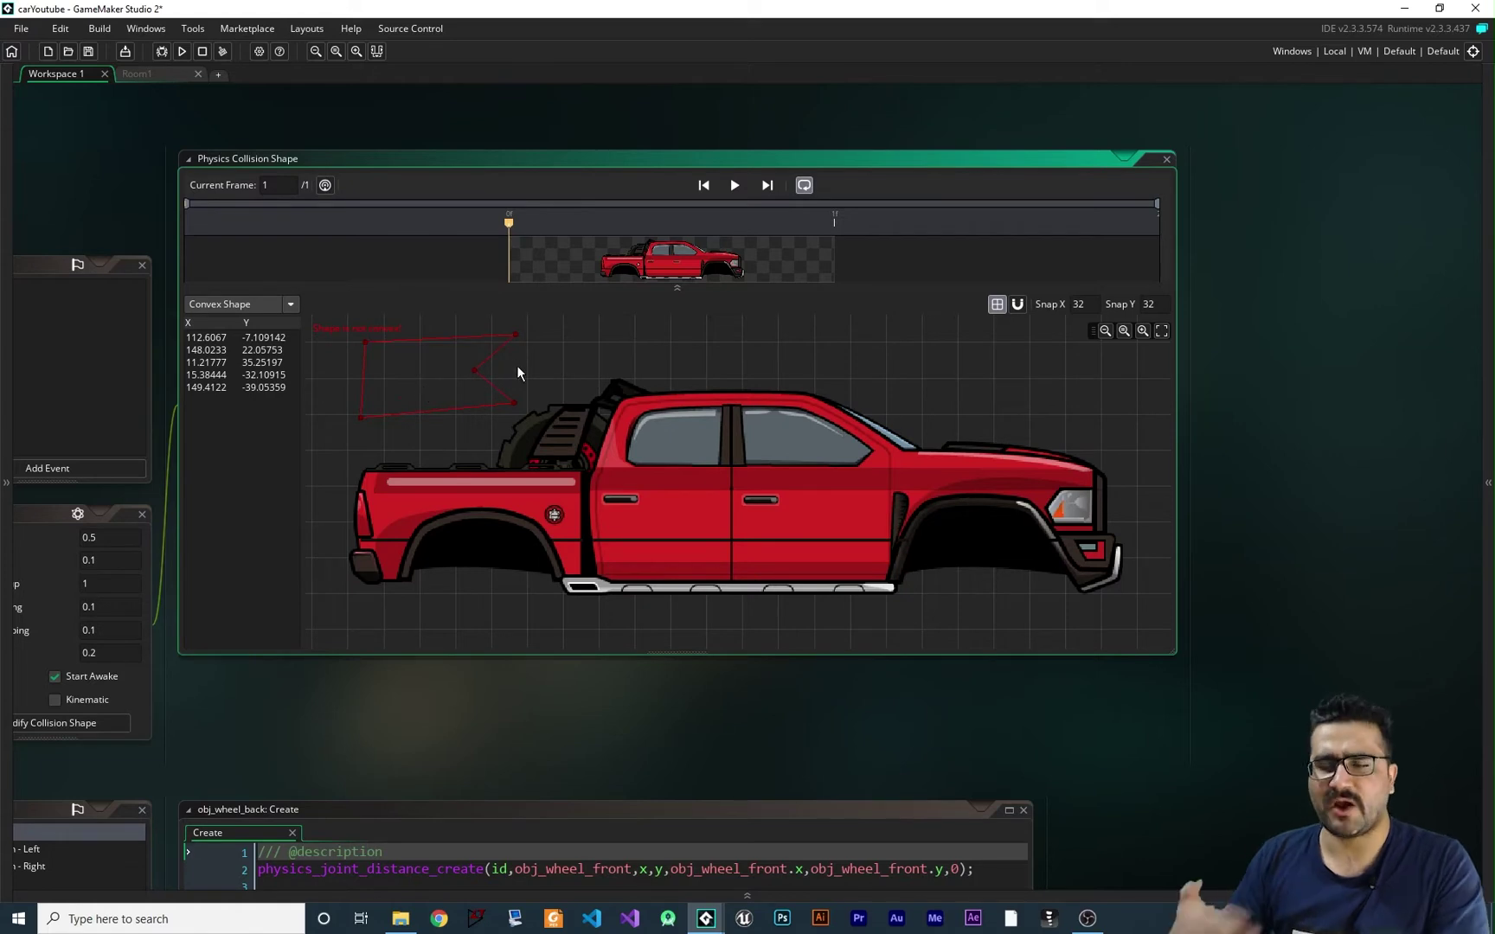
{"action": "left_click", "coordinate": [274, 308]}
{"action": "left_click", "coordinate": [265, 334]}
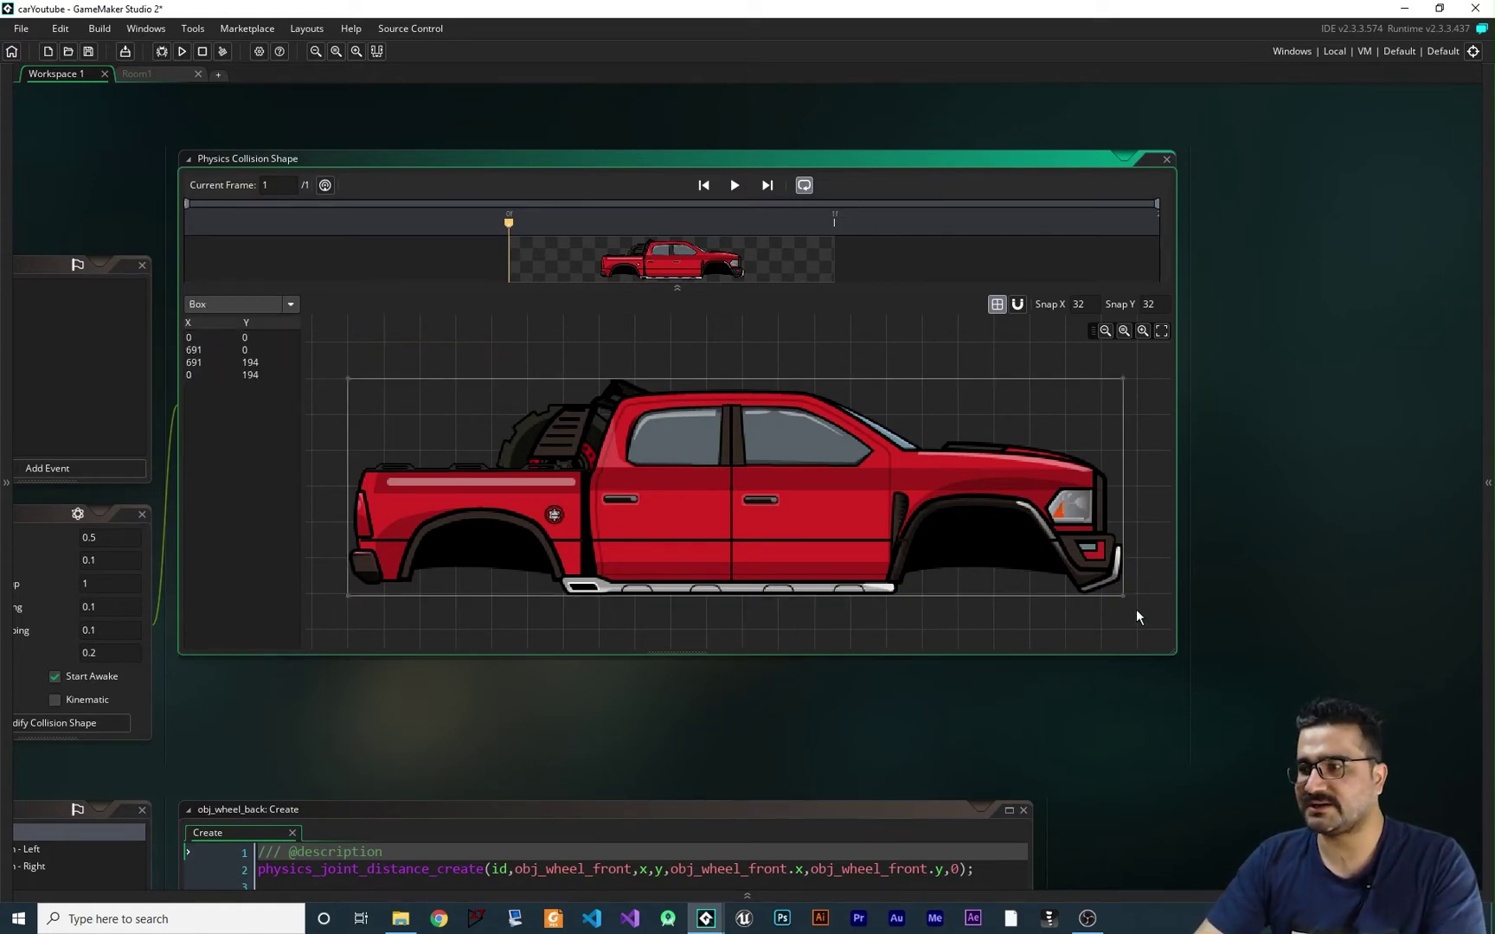
Step: Drag the box corners so it spans 0,0 to 486,191, covering the truck's bed and cab
{"action": "left_click_drag", "start_coordinate": [1123, 596], "coordinate": [1120, 510]}
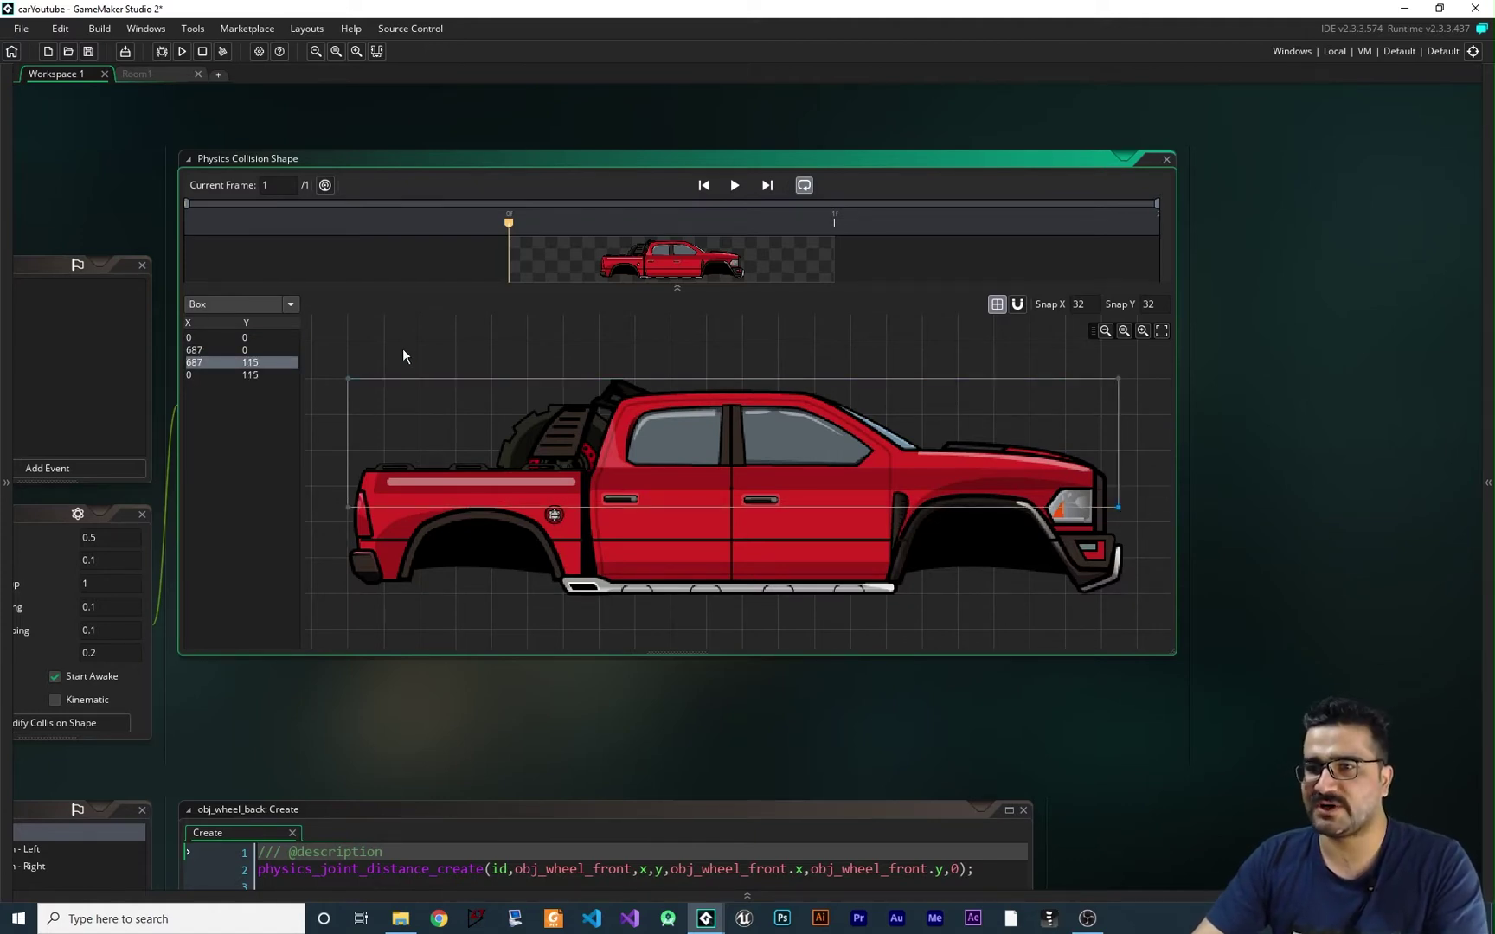
{"action": "left_click_drag", "start_coordinate": [1116, 507], "coordinate": [892, 591]}
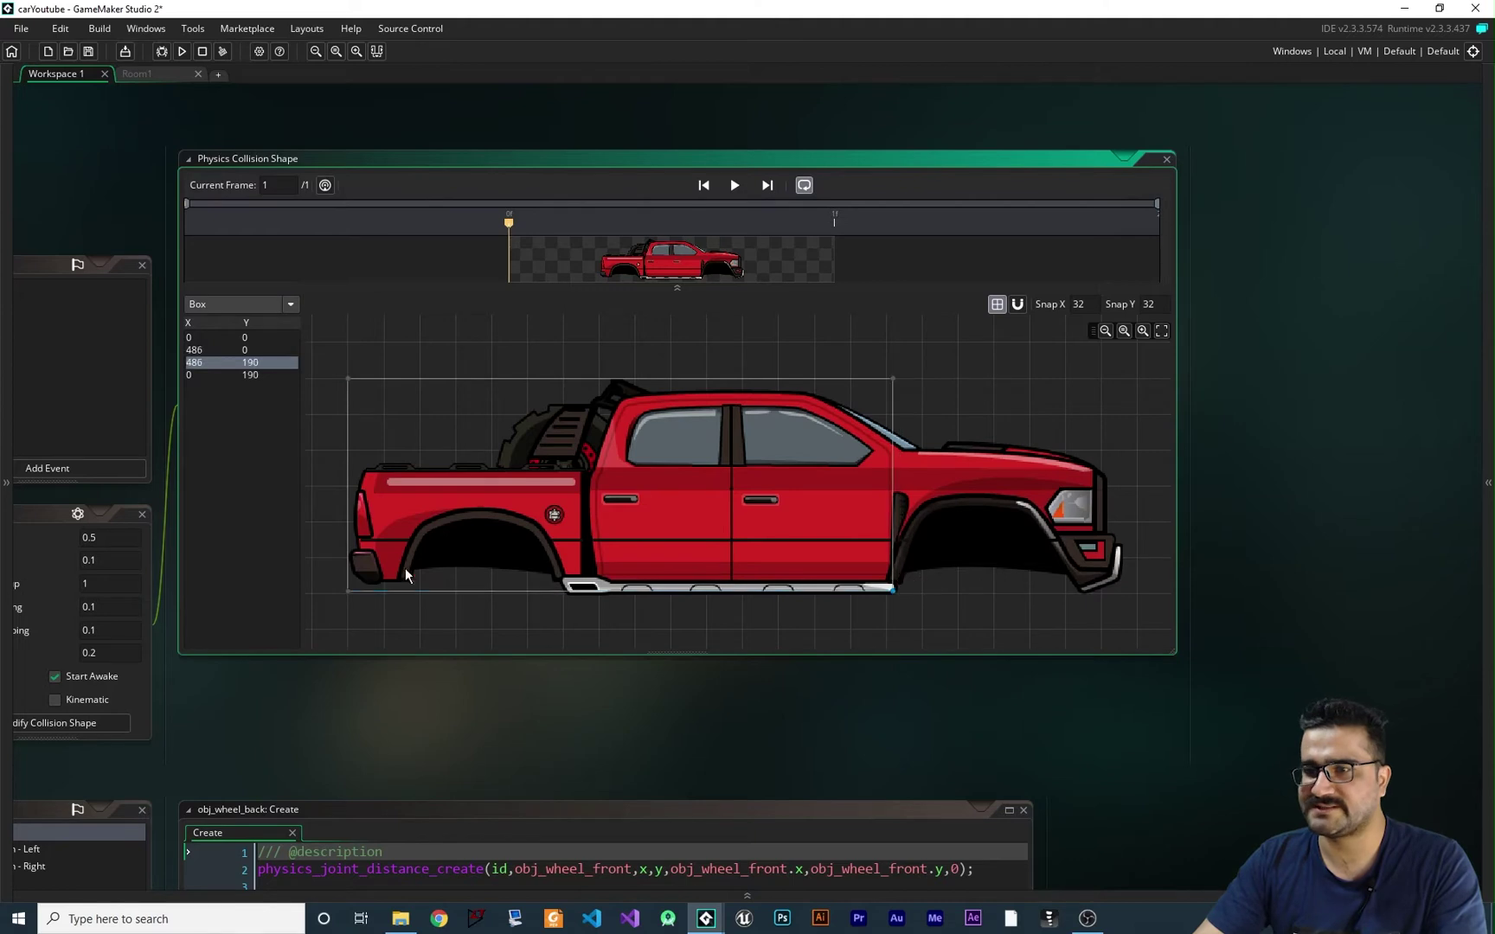
{"action": "left_click_drag", "start_coordinate": [344, 592], "coordinate": [565, 593]}
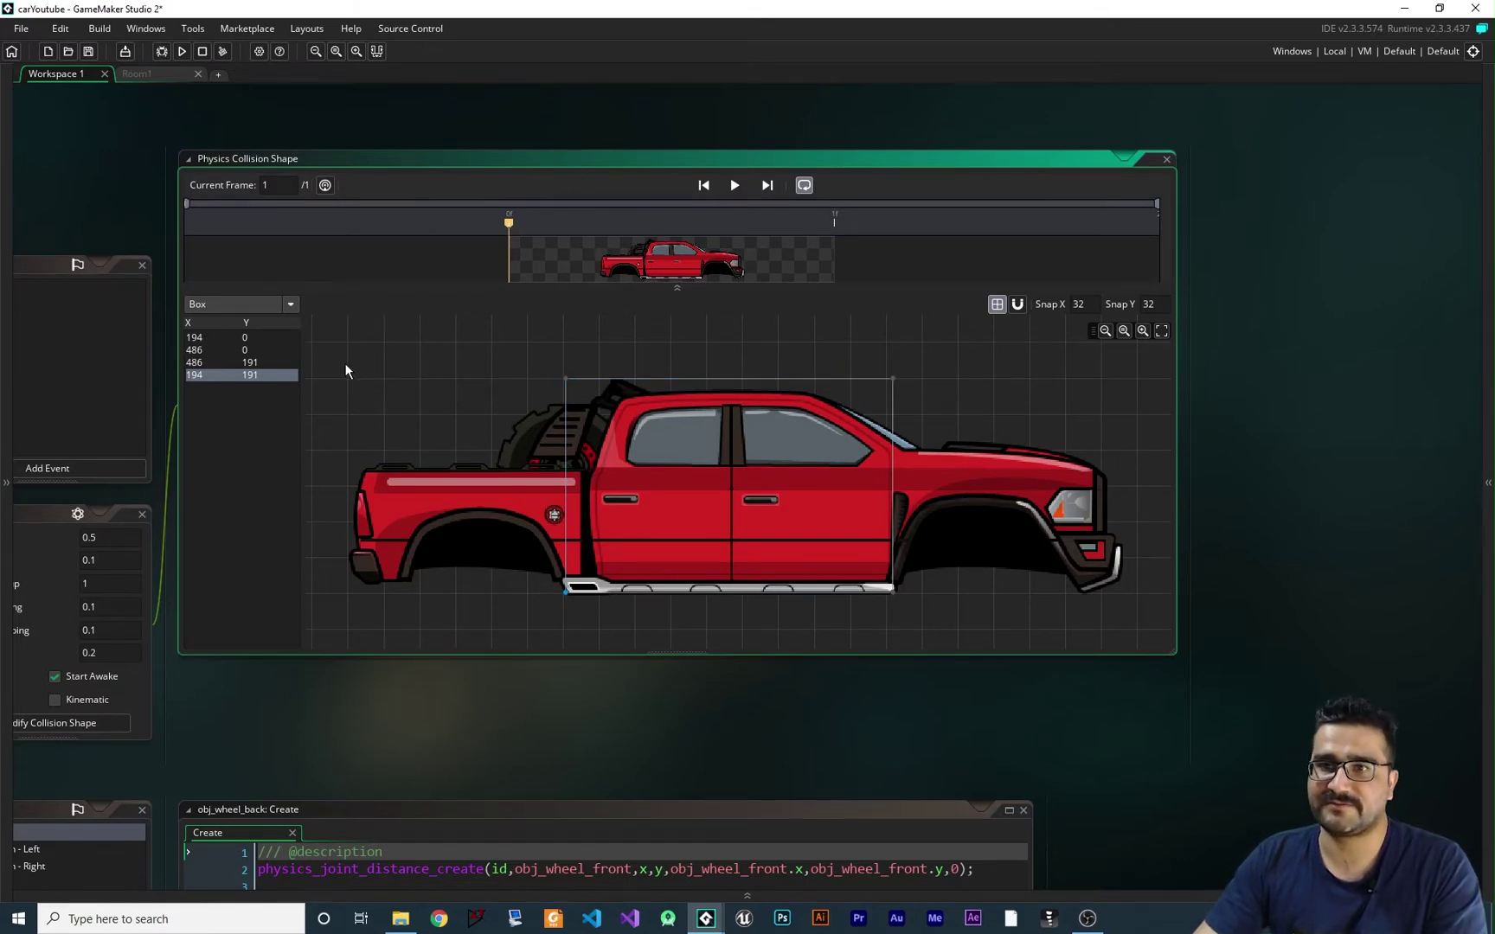
{"action": "left_click_drag", "start_coordinate": [567, 379], "coordinate": [345, 377]}
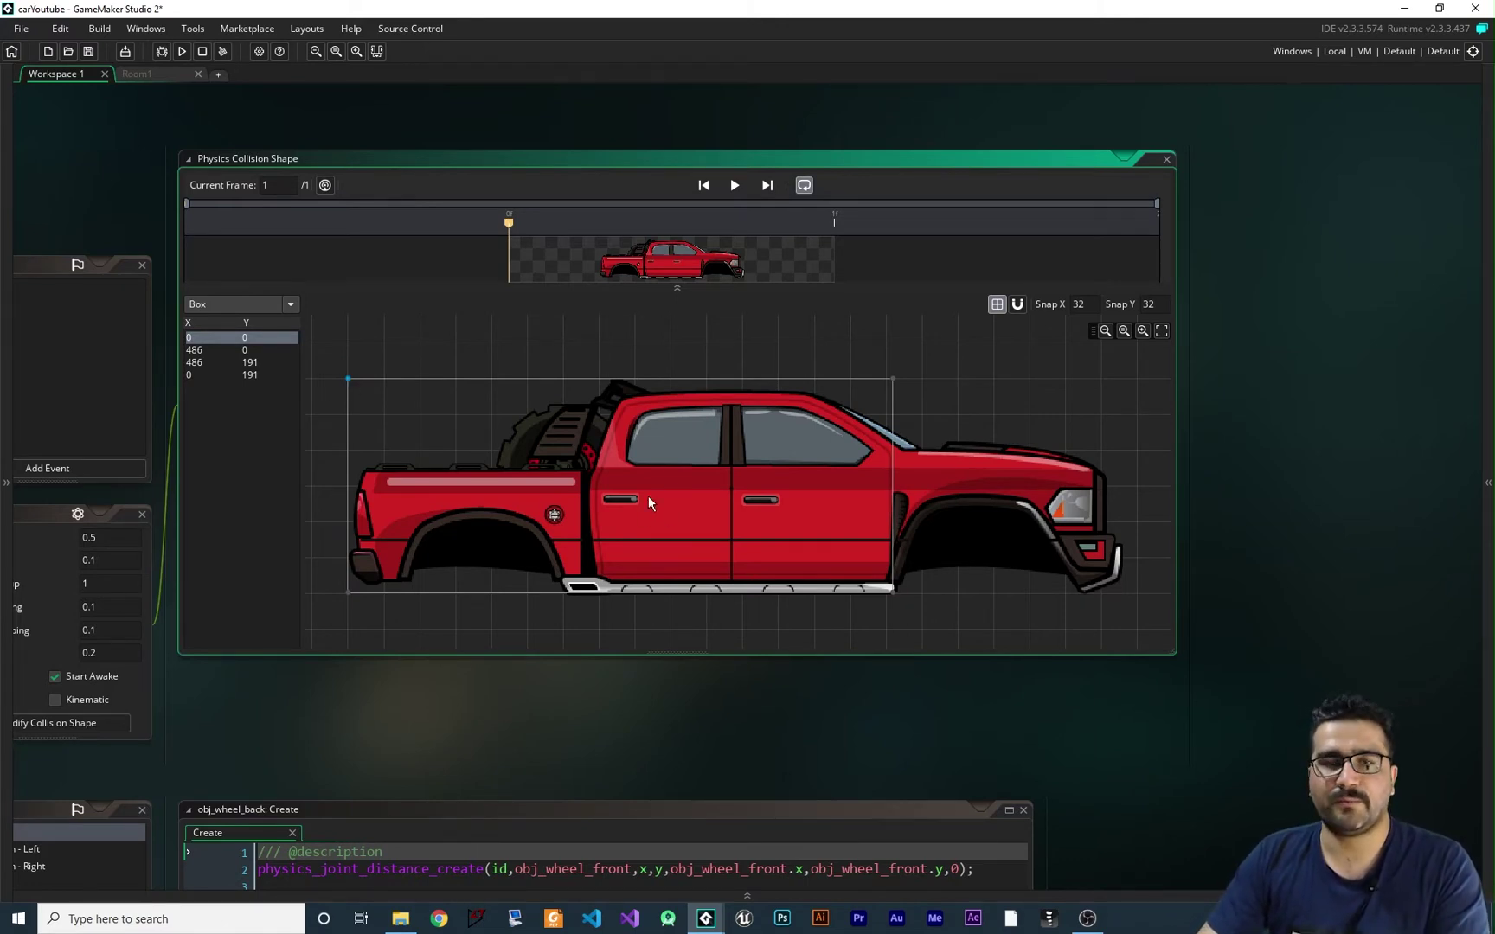
Step: Open spr_car_body from the Asset Browser and set its origin to Top Left (0,0)
{"action": "left_click", "coordinate": [1488, 482]}
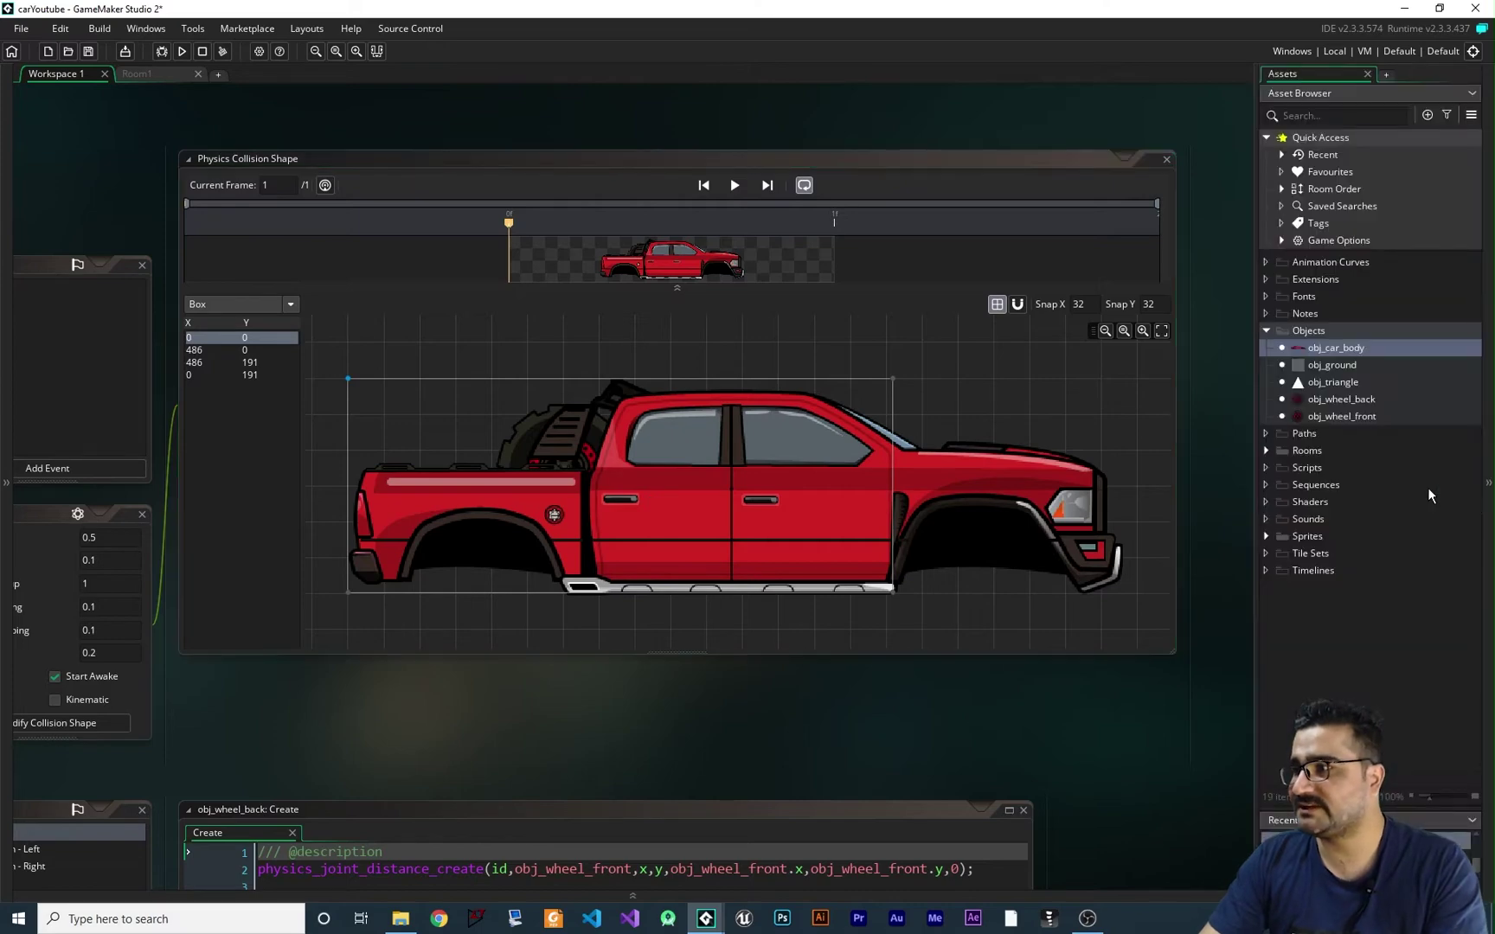
{"action": "left_click", "coordinate": [1265, 537]}
{"action": "double_click", "coordinate": [1280, 553]}
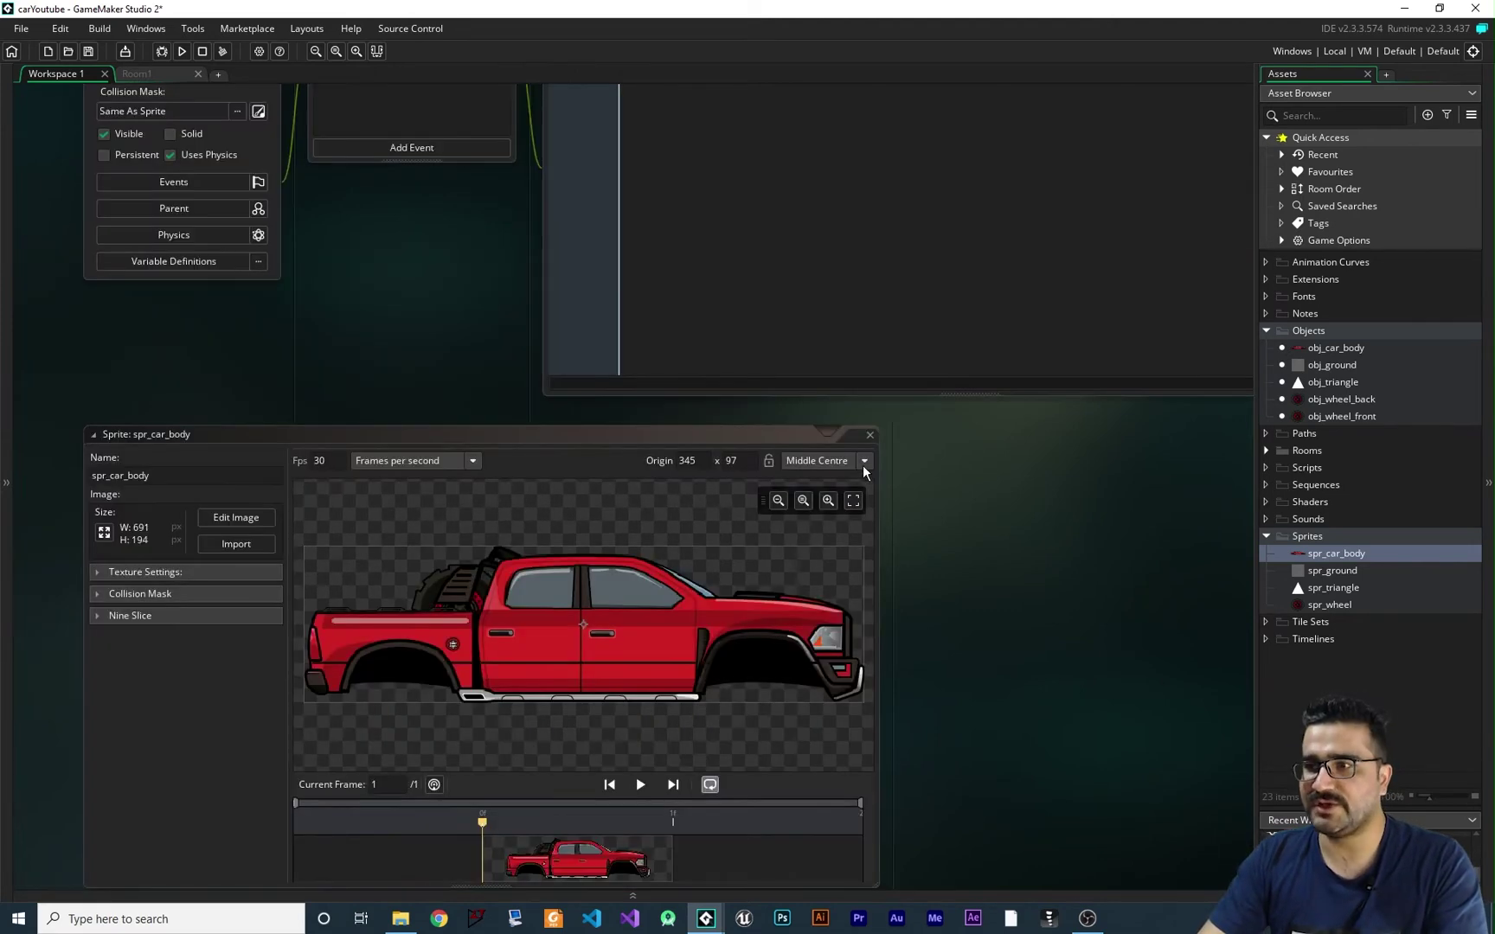
{"action": "left_click", "coordinate": [863, 465]}
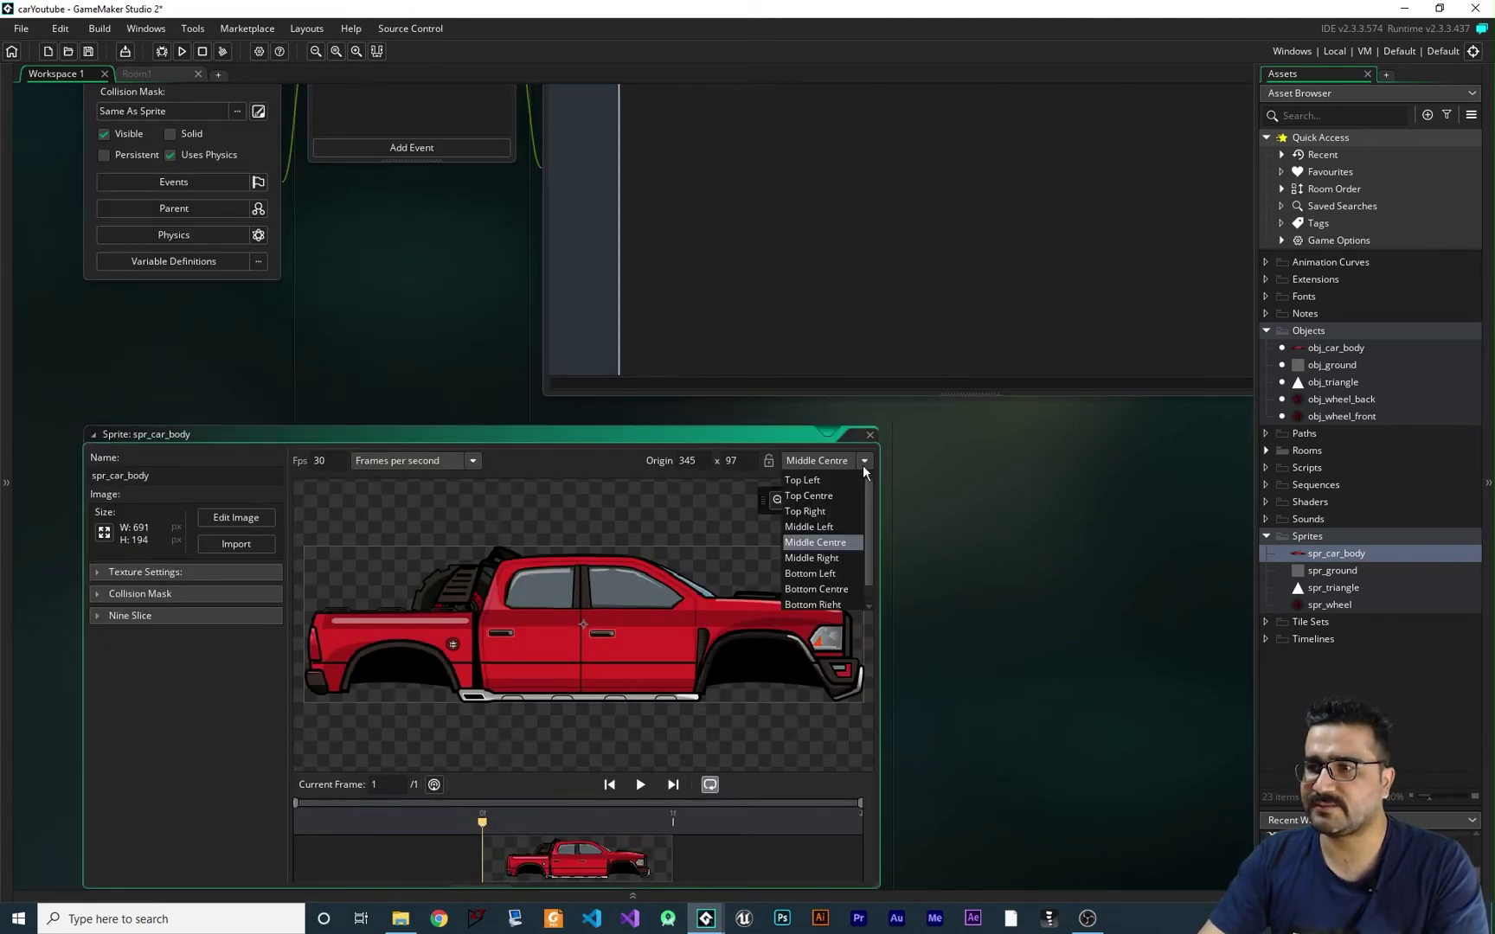
{"action": "left_click", "coordinate": [802, 480]}
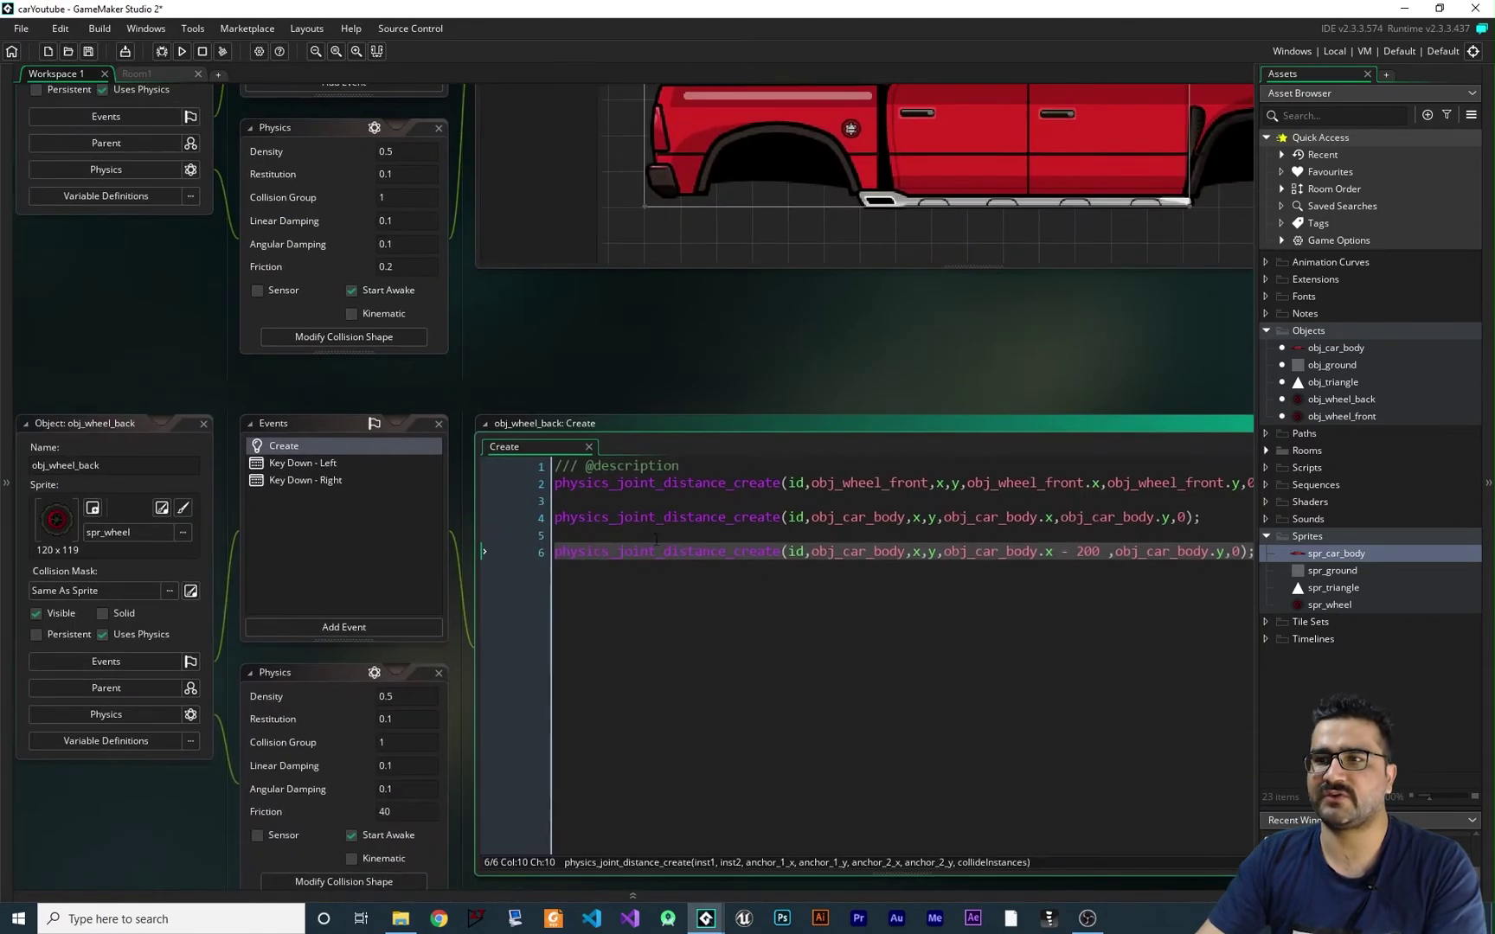
{"action": "middle_click_drag", "start_coordinate": [775, 327], "coordinate": [464, 700]}
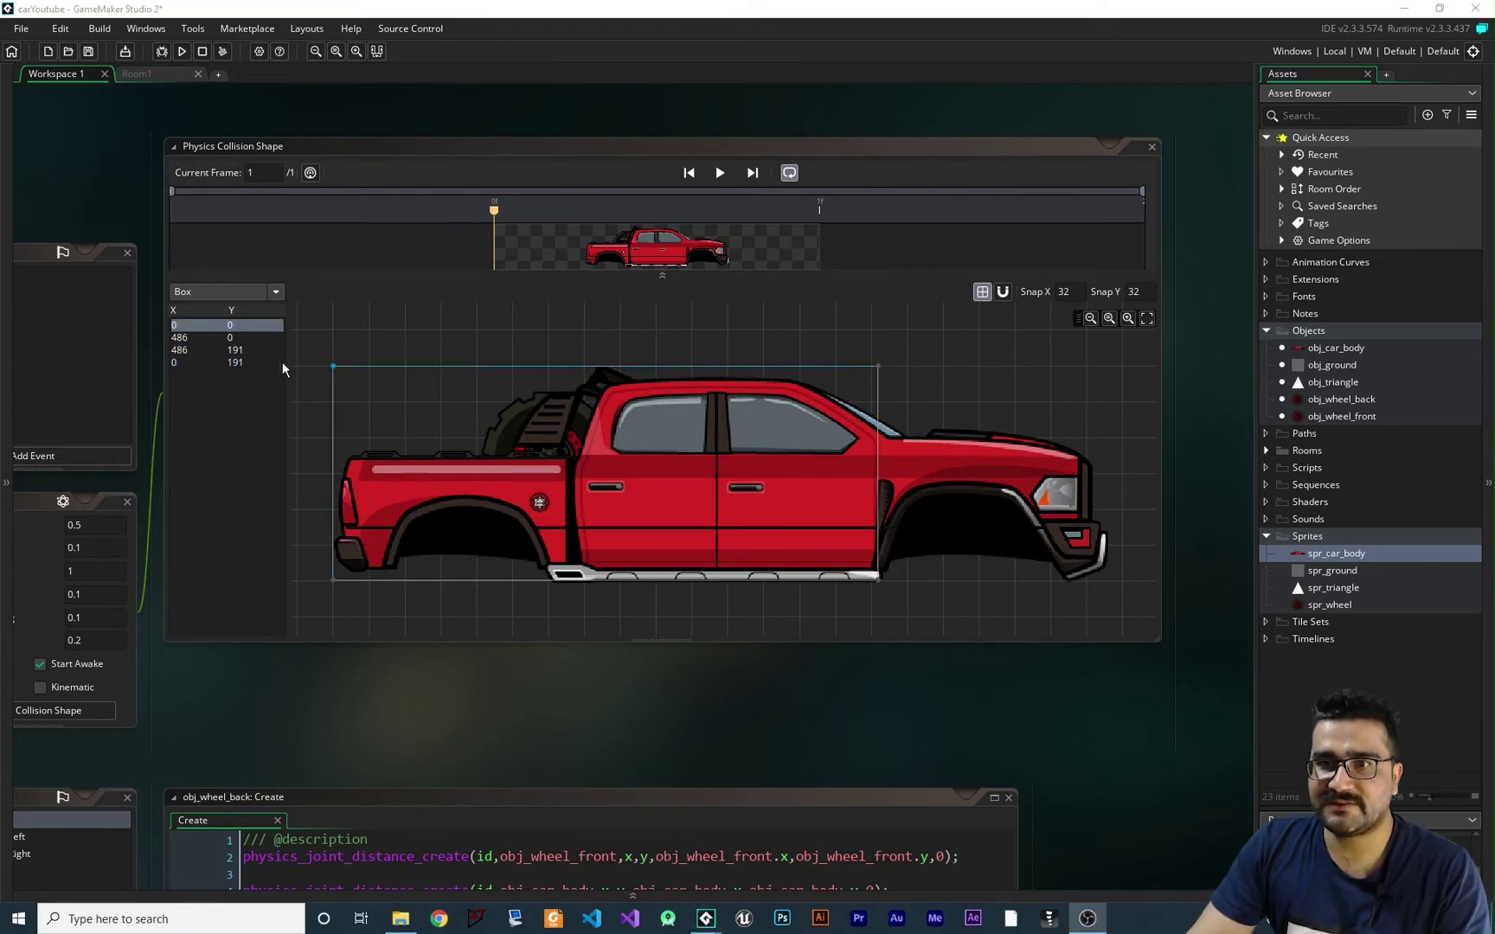
Step: Add an empty Create event to obj_car_body and return to obj_wheel_back's Create code
{"action": "middle_click_drag", "start_coordinate": [77, 395], "coordinate": [509, 424]}
{"action": "left_click", "coordinate": [490, 486]}
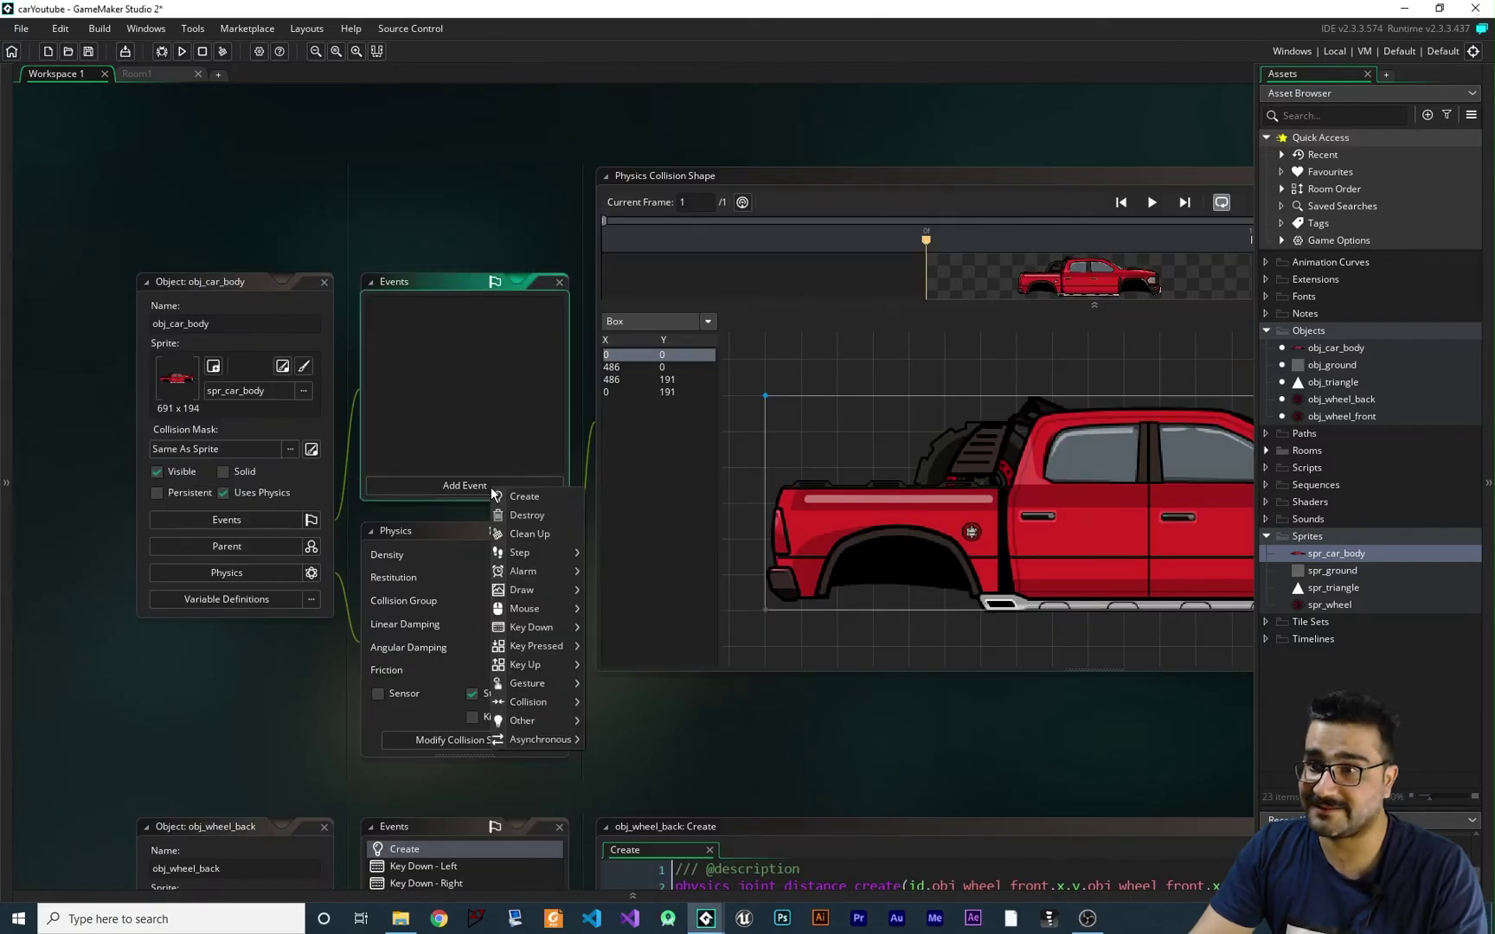
{"action": "left_click", "coordinate": [530, 493]}
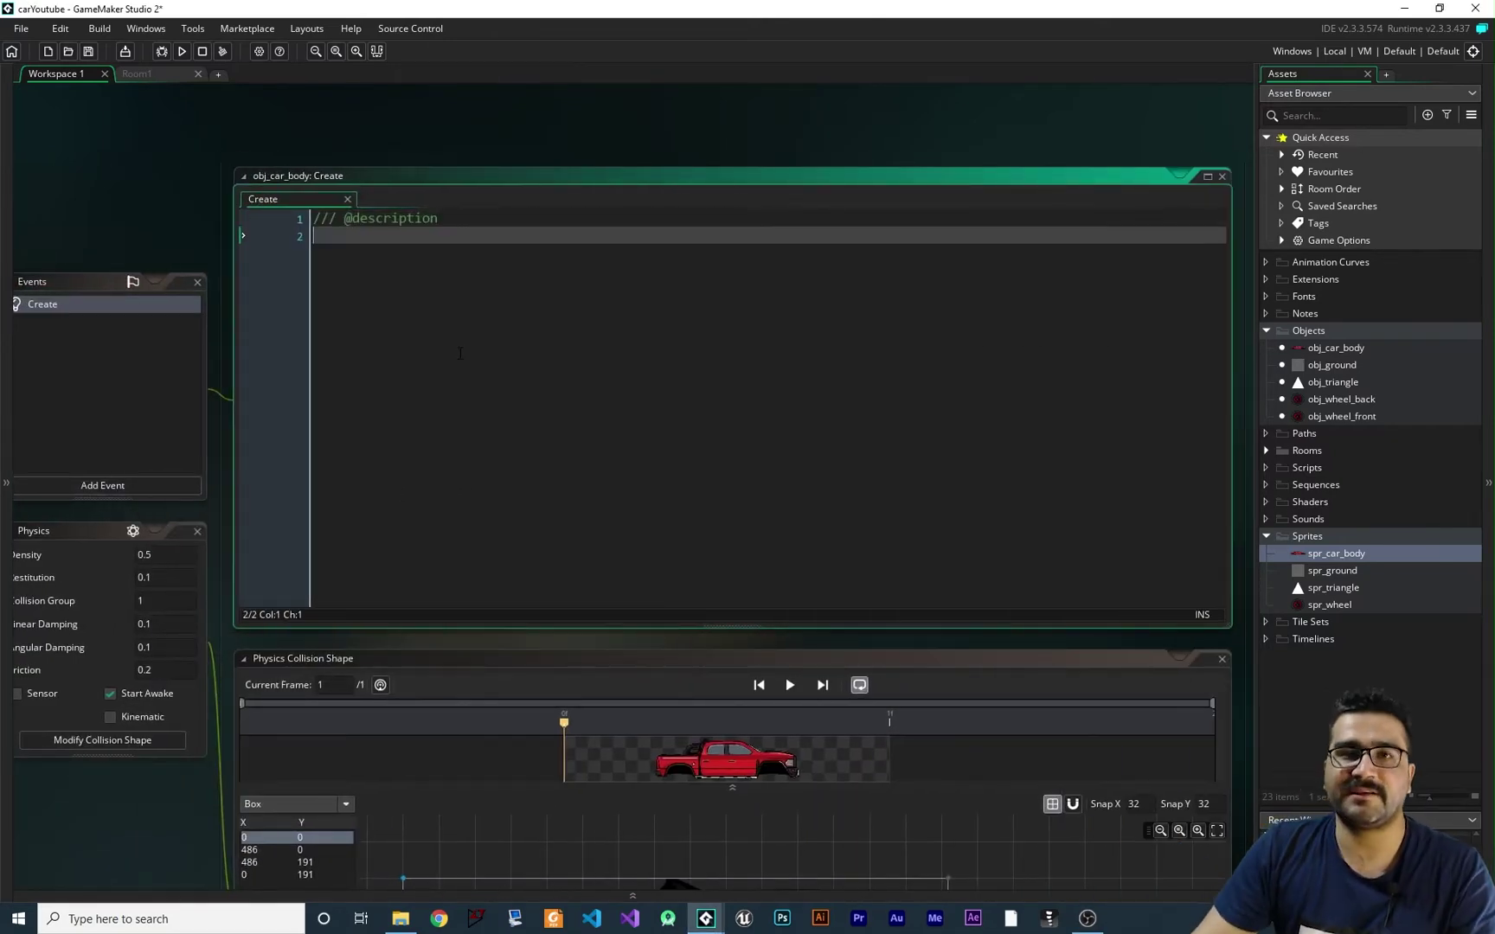
{"action": "middle_click_drag", "start_coordinate": [592, 467], "coordinate": [430, 261]}
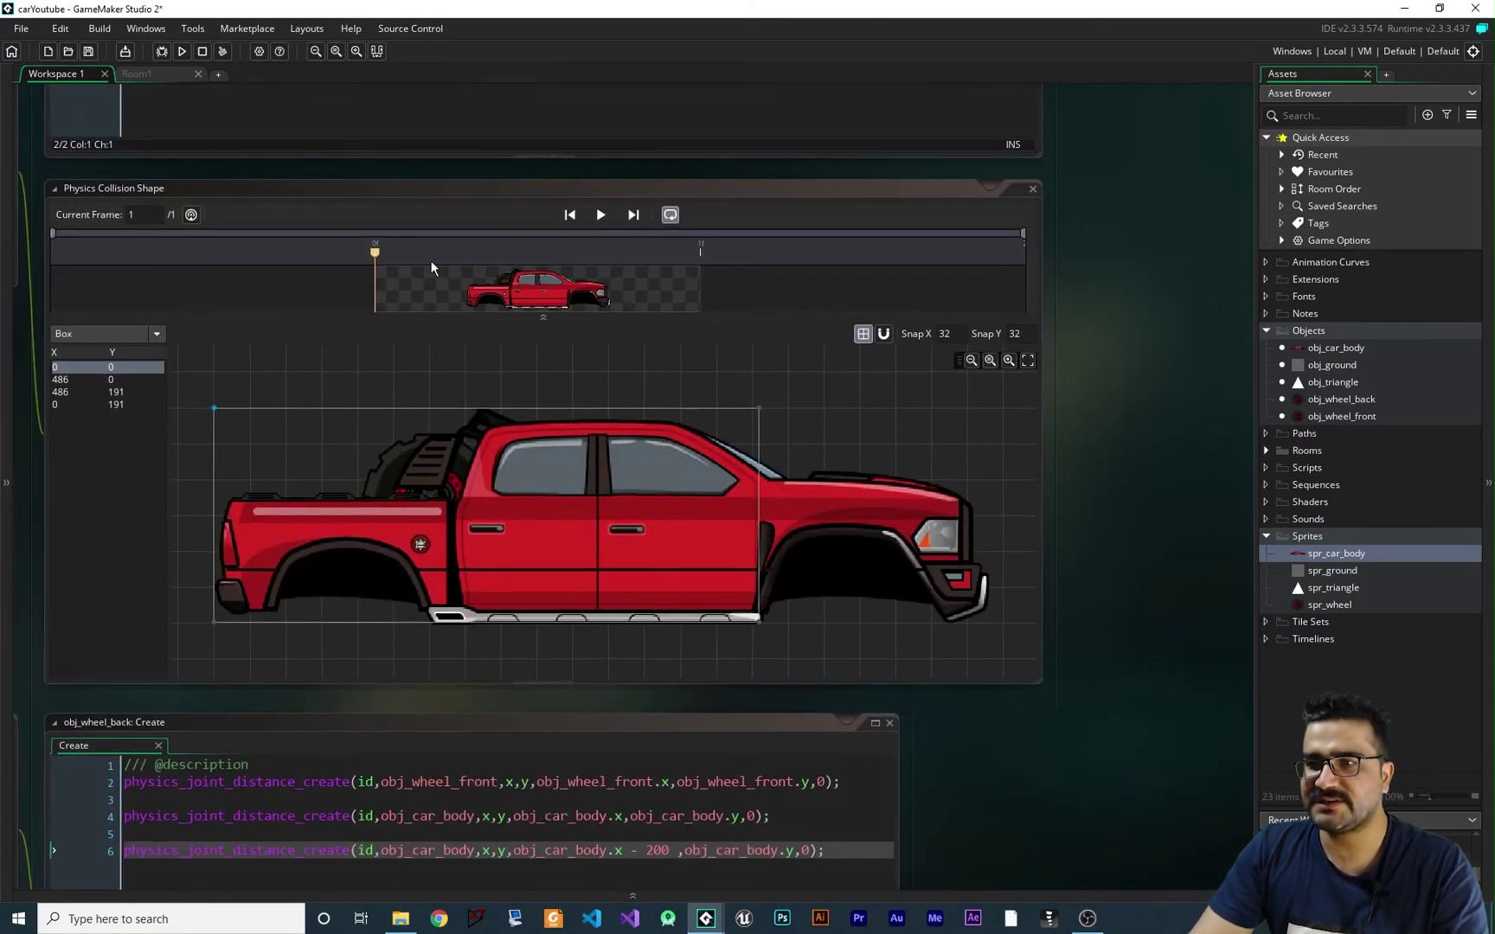